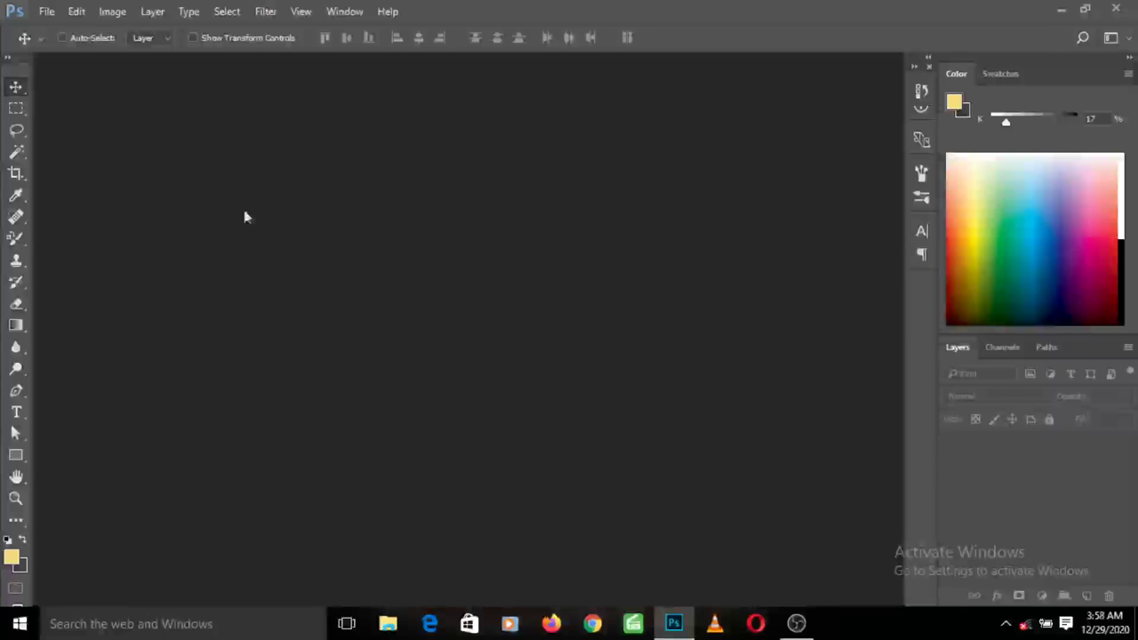
# Step: Open partake.jpg from the TINS folder on the Desktop and unlock its Background layer
pyautogui.click(46, 12)
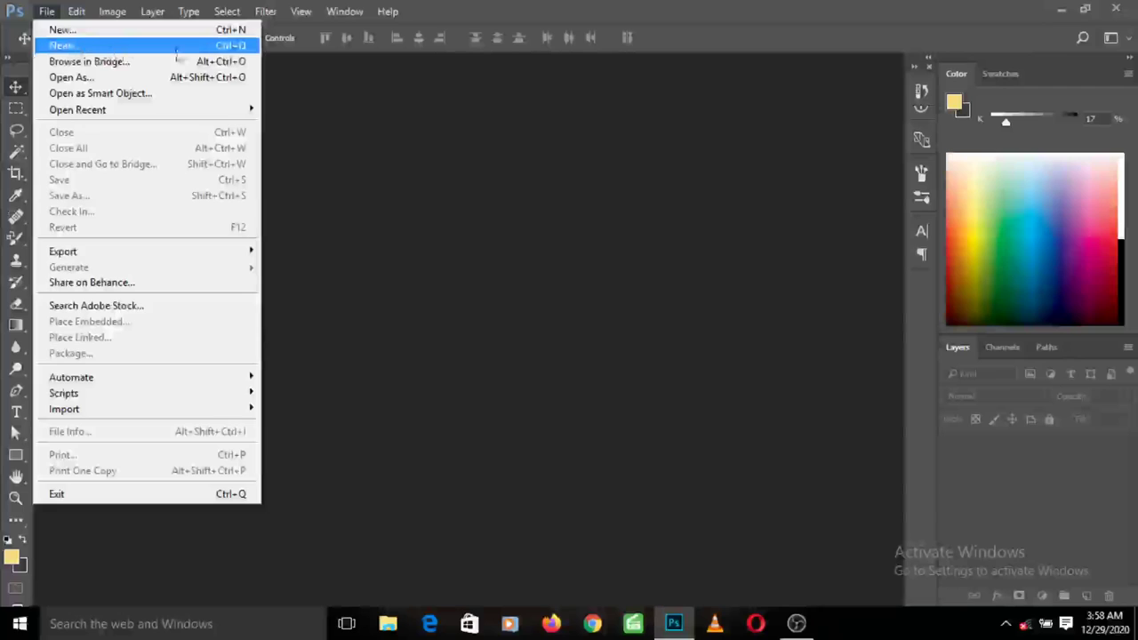
pyautogui.click(222, 51)
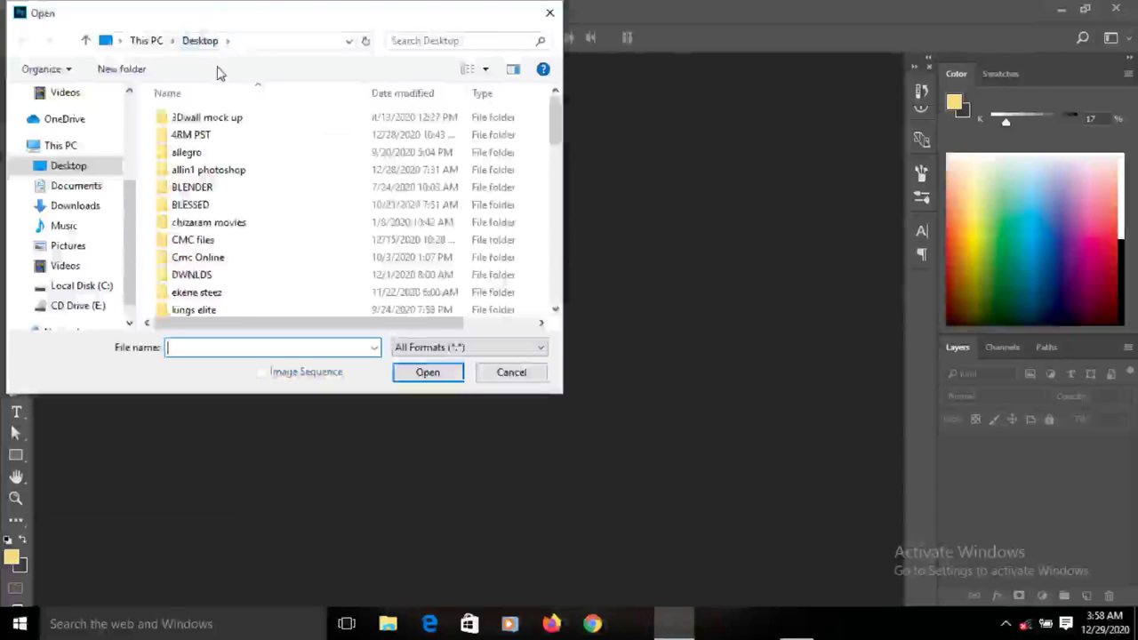
pyautogui.scroll(-5, 224, 145)
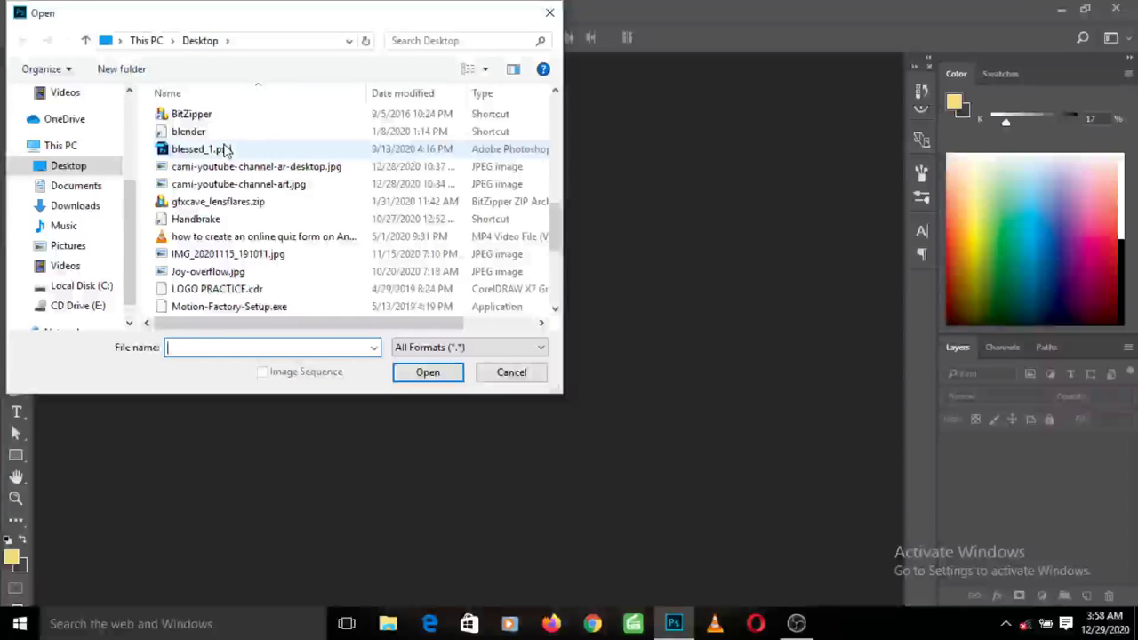
pyautogui.scroll(3, 224, 168)
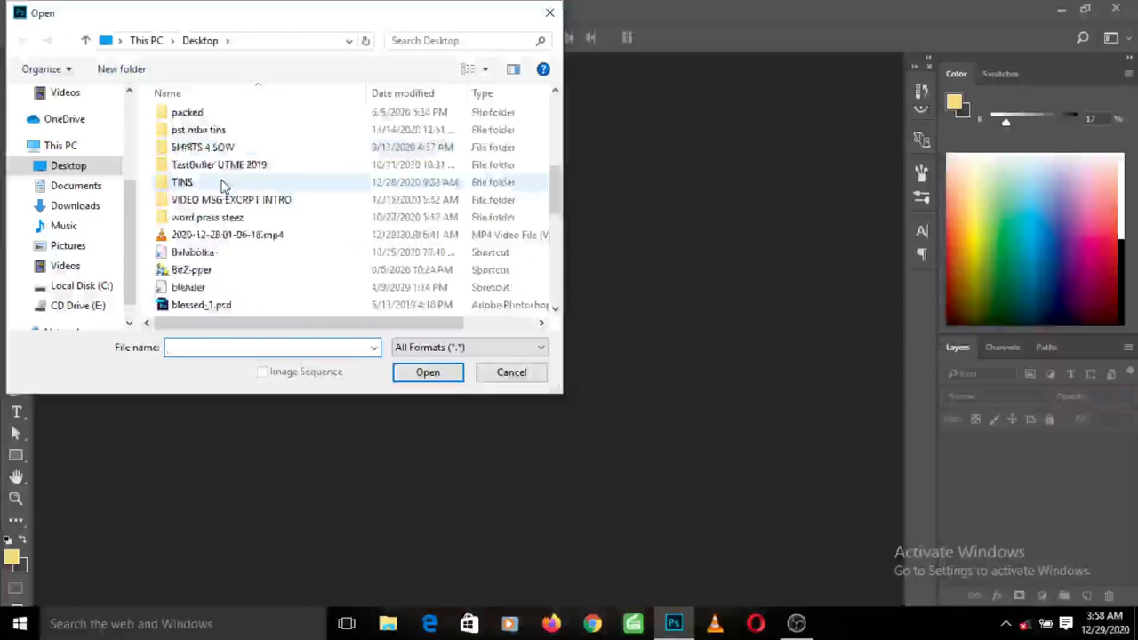
pyautogui.doubleClick(223, 183)
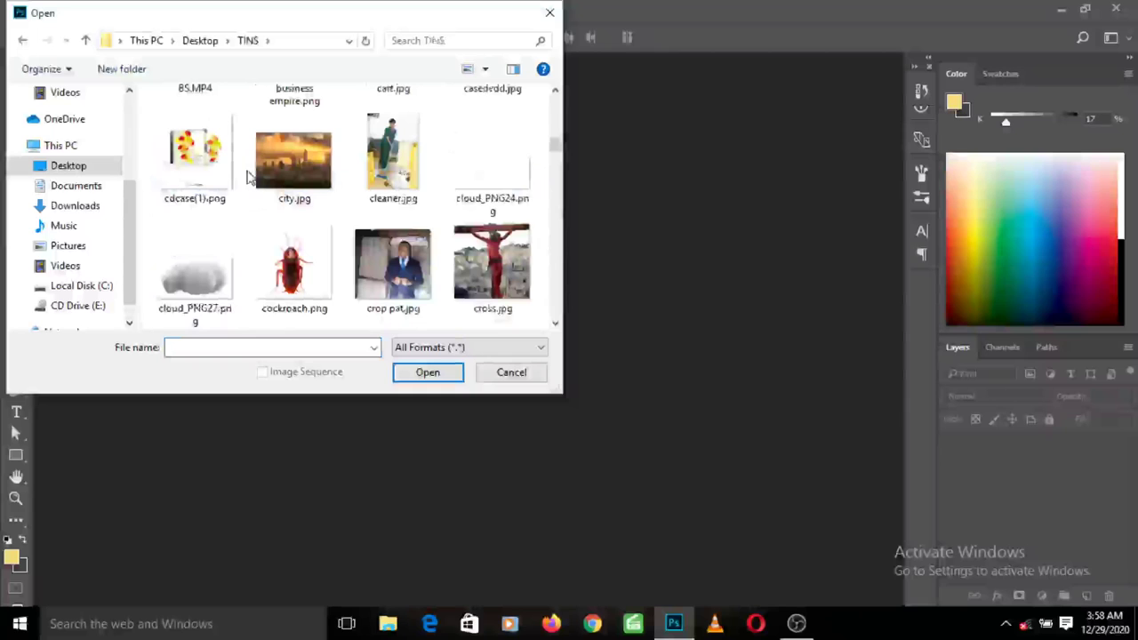
pyautogui.scroll(-3, 248, 176)
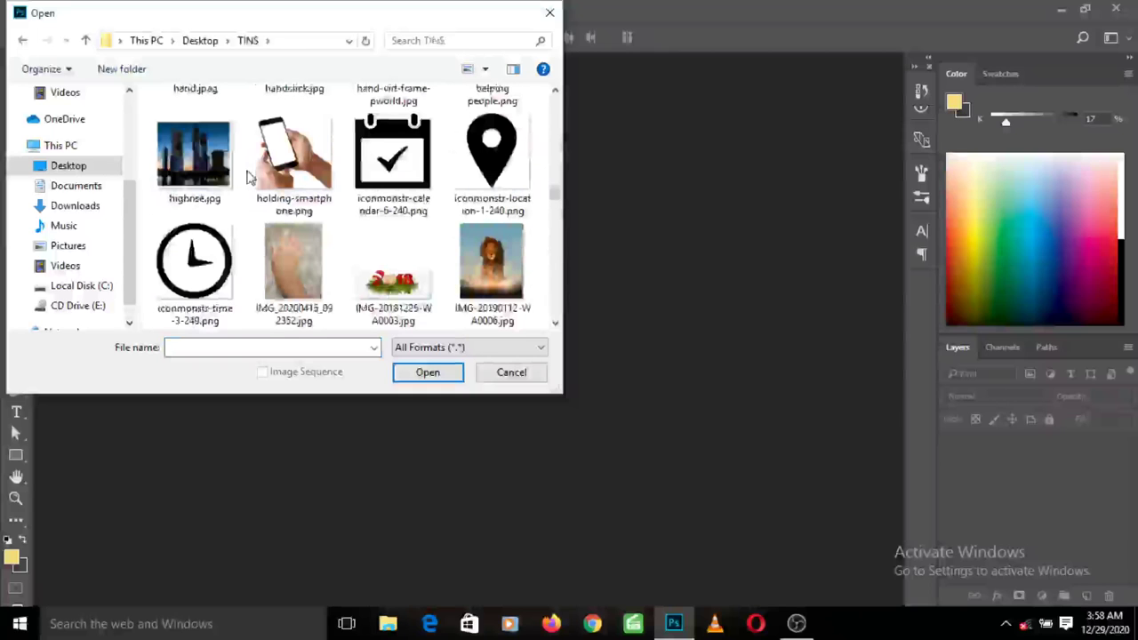
pyautogui.scroll(-5, 248, 176)
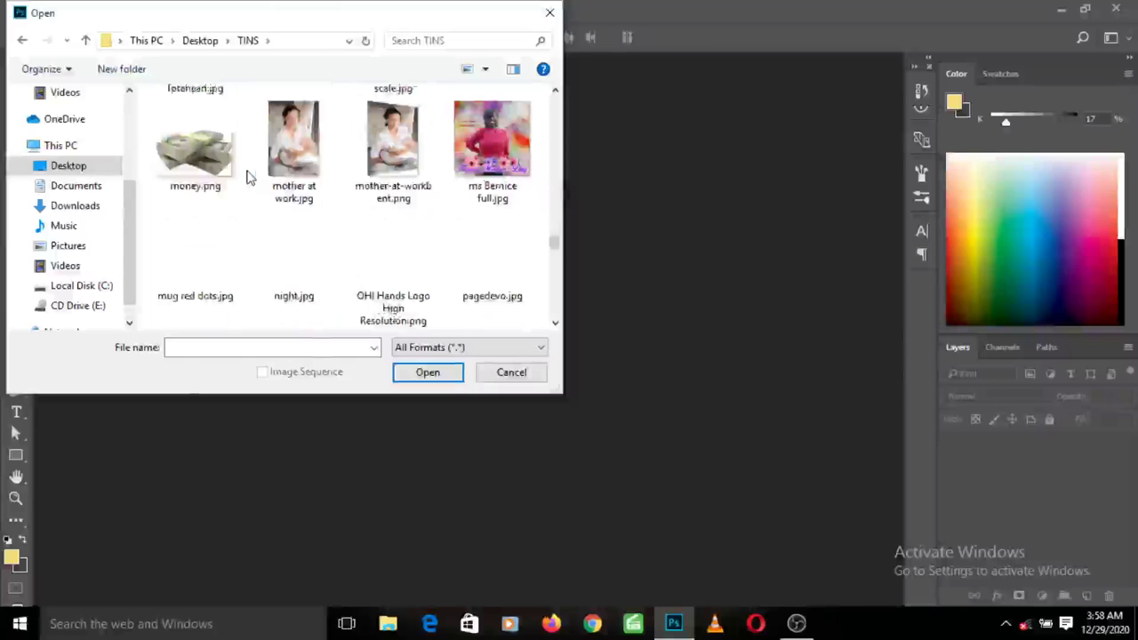
pyautogui.doubleClick(298, 177)
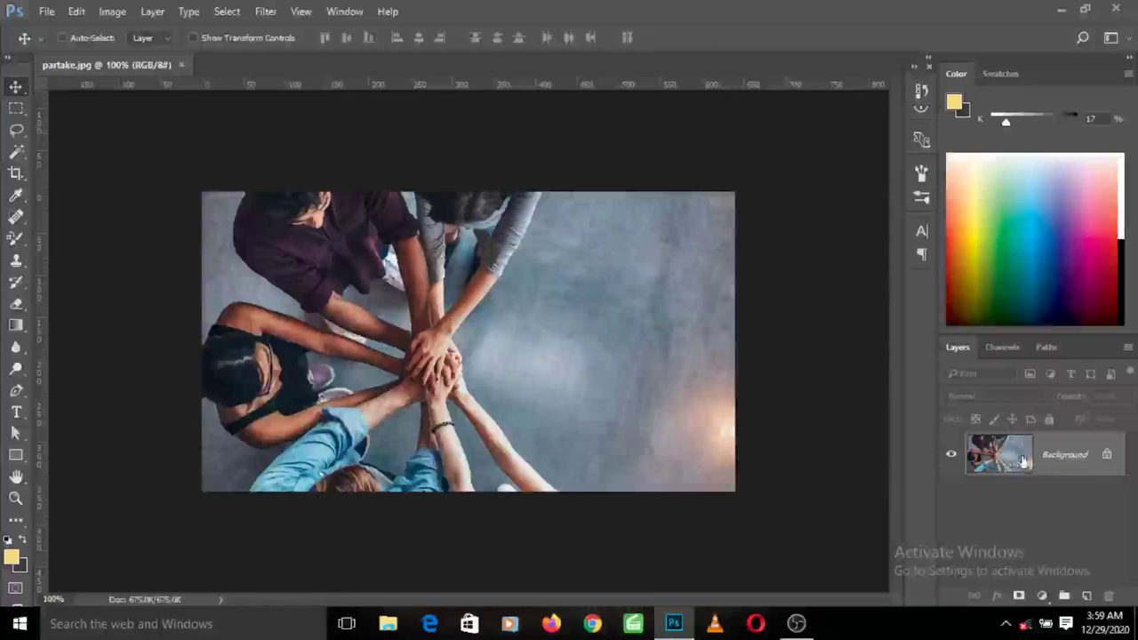
pyautogui.click(1107, 455)
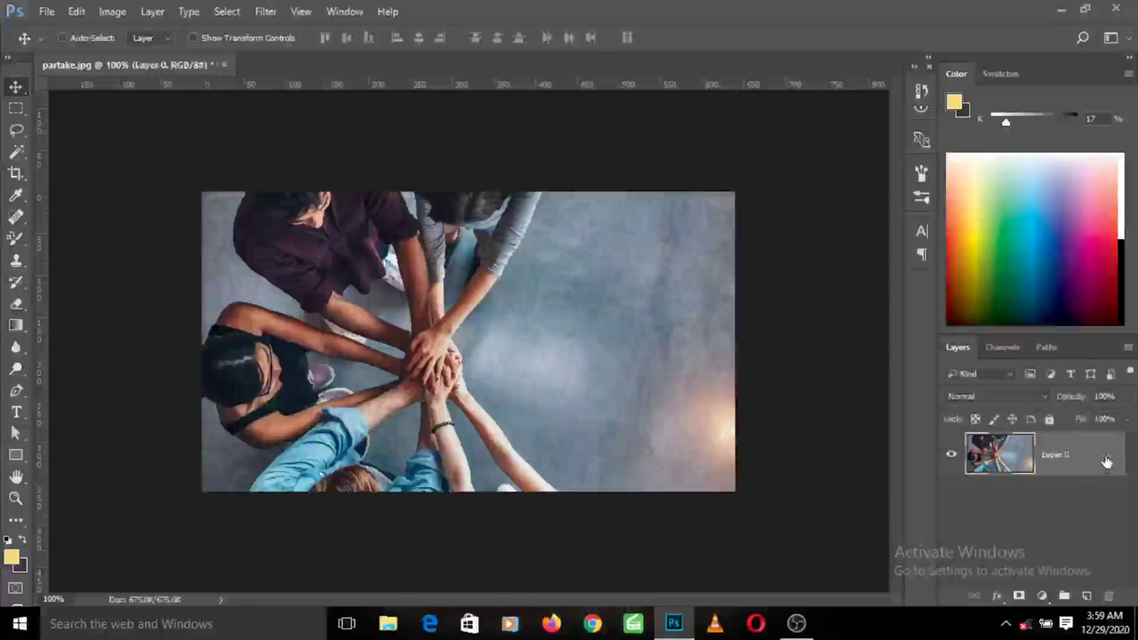
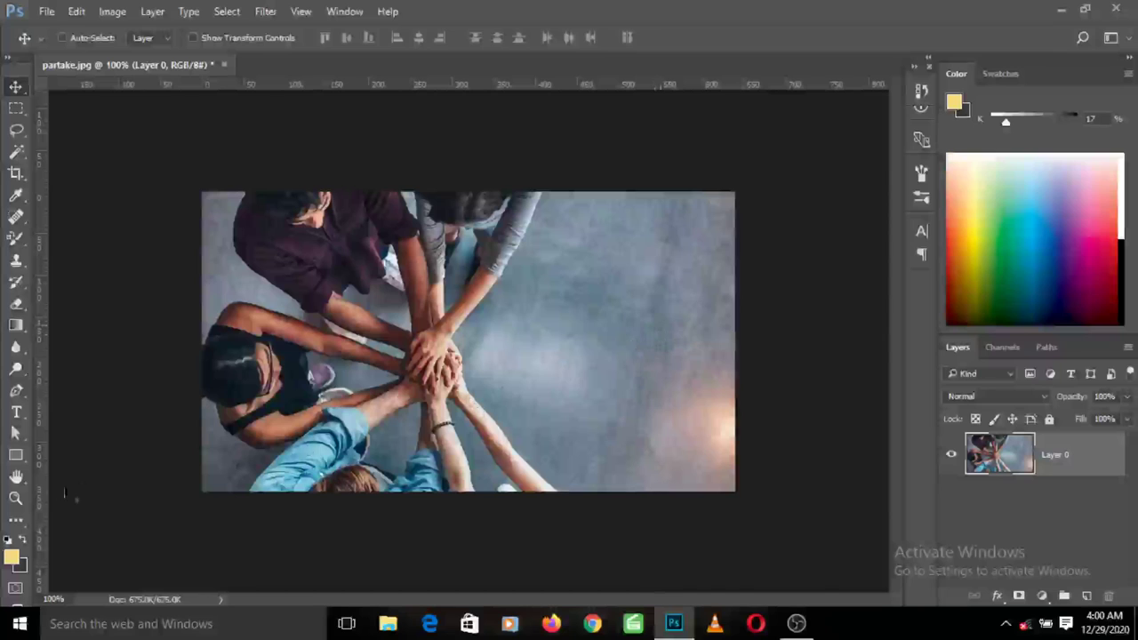
# Step: Draw a rounded rectangle about 180 × 182 px with a 40 px corner radius on the empty floor beside the joined hands
pyautogui.click(16, 455)
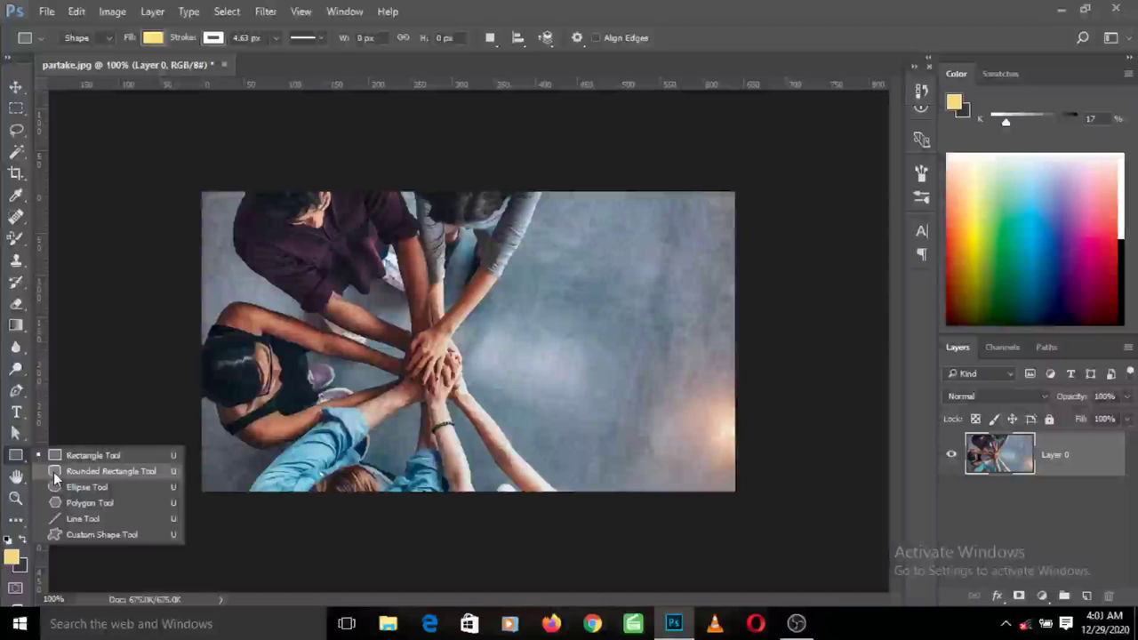
pyautogui.click(53, 472)
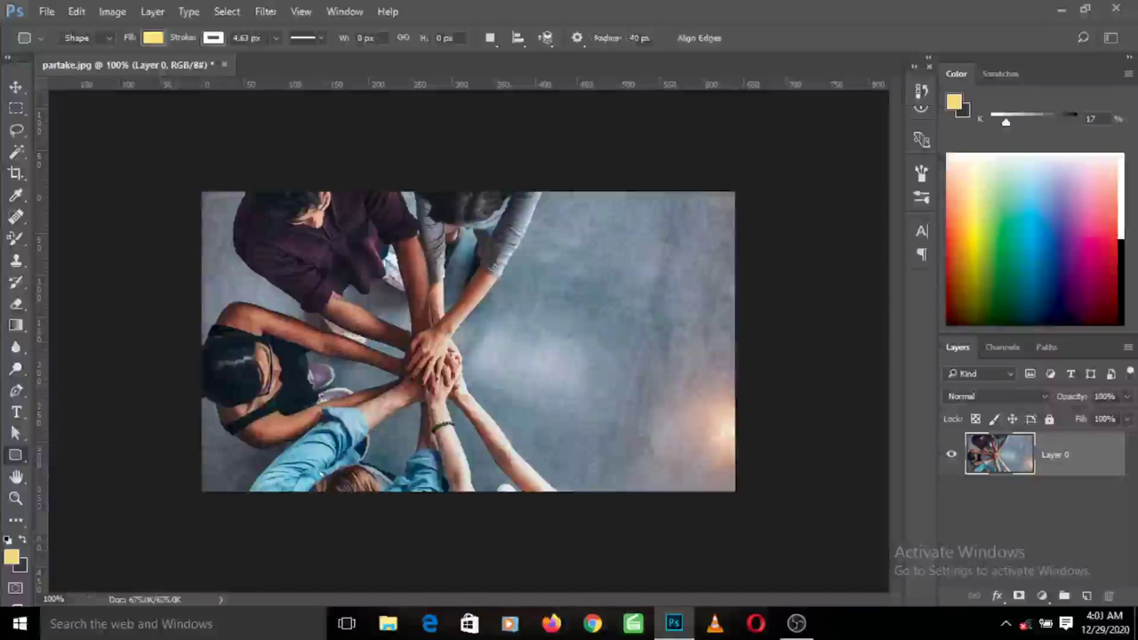
pyautogui.moveTo(576, 233); pyautogui.dragTo(703, 343)
pyautogui.moveTo(695, 384); pyautogui.dragTo(715, 405)
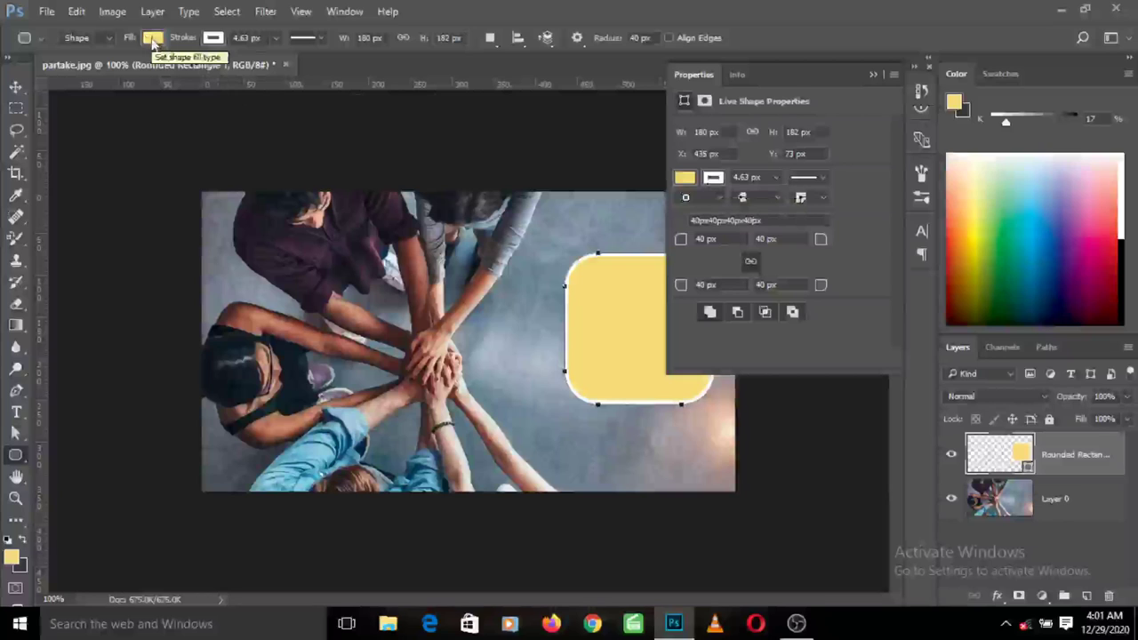
# Step: Fill the rounded rectangle with purple and move it slightly closer to the joined hands
pyautogui.click(153, 41)
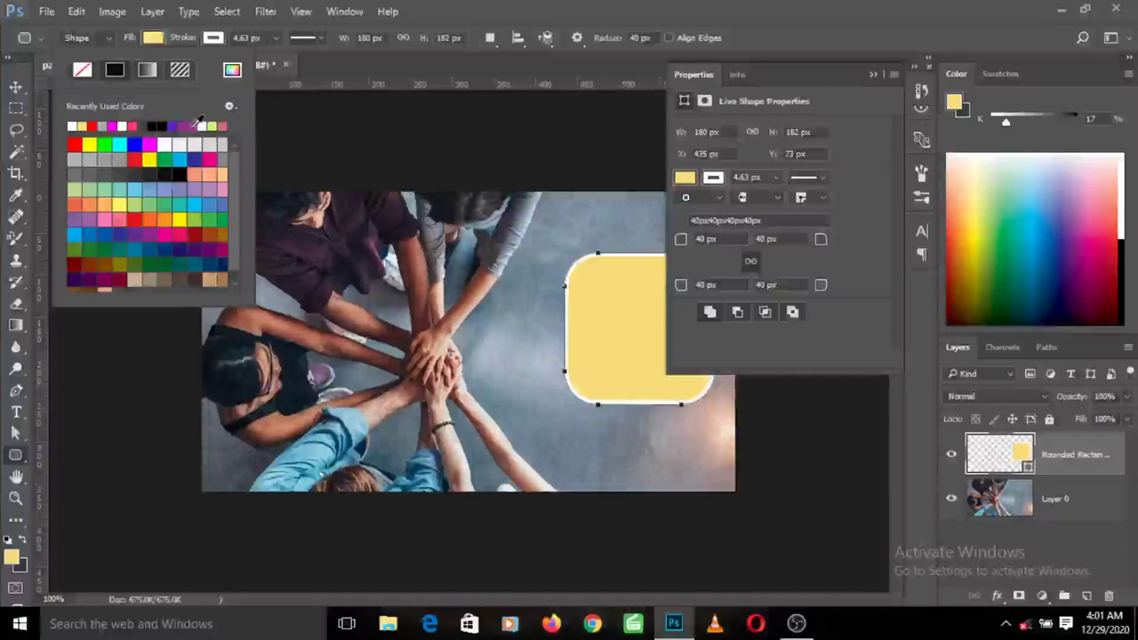
pyautogui.click(189, 125)
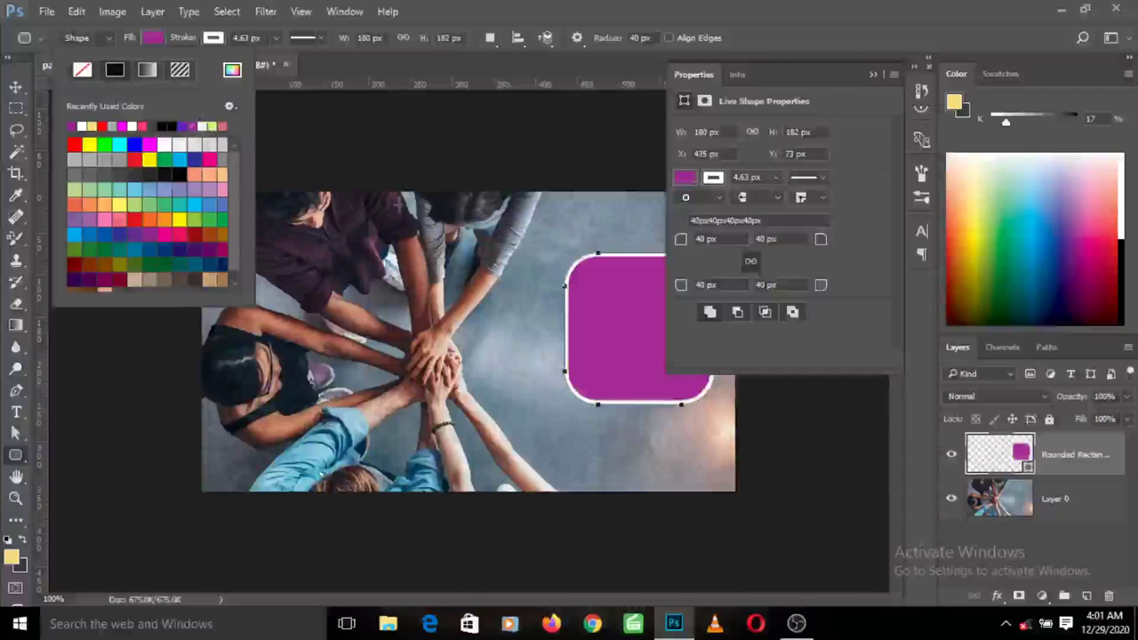
pyautogui.click(874, 74)
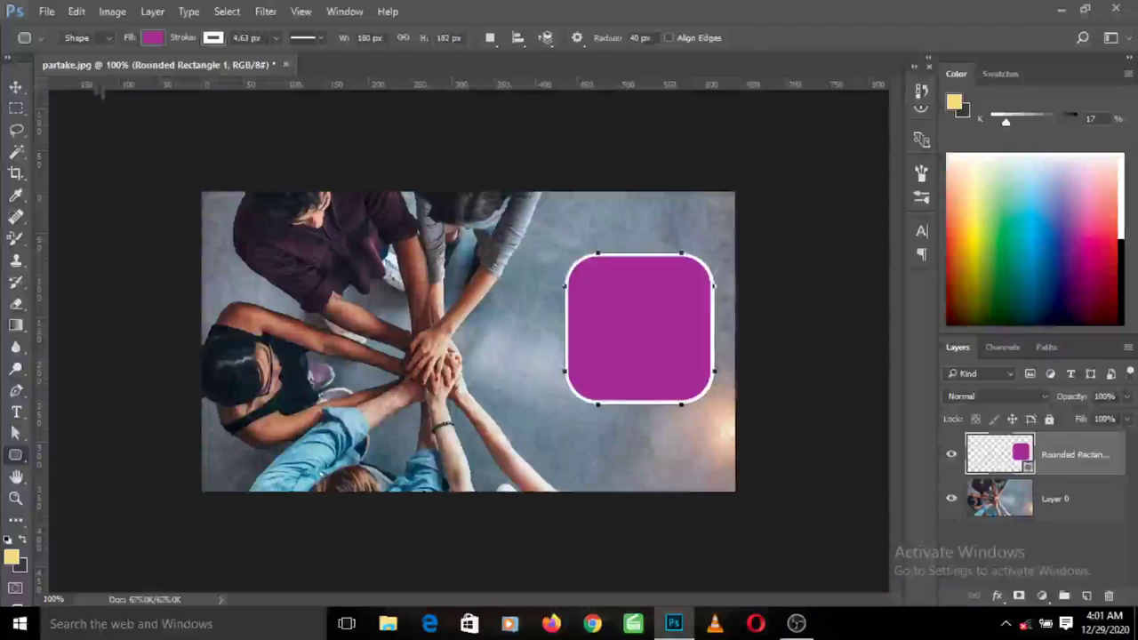
pyautogui.click(16, 86)
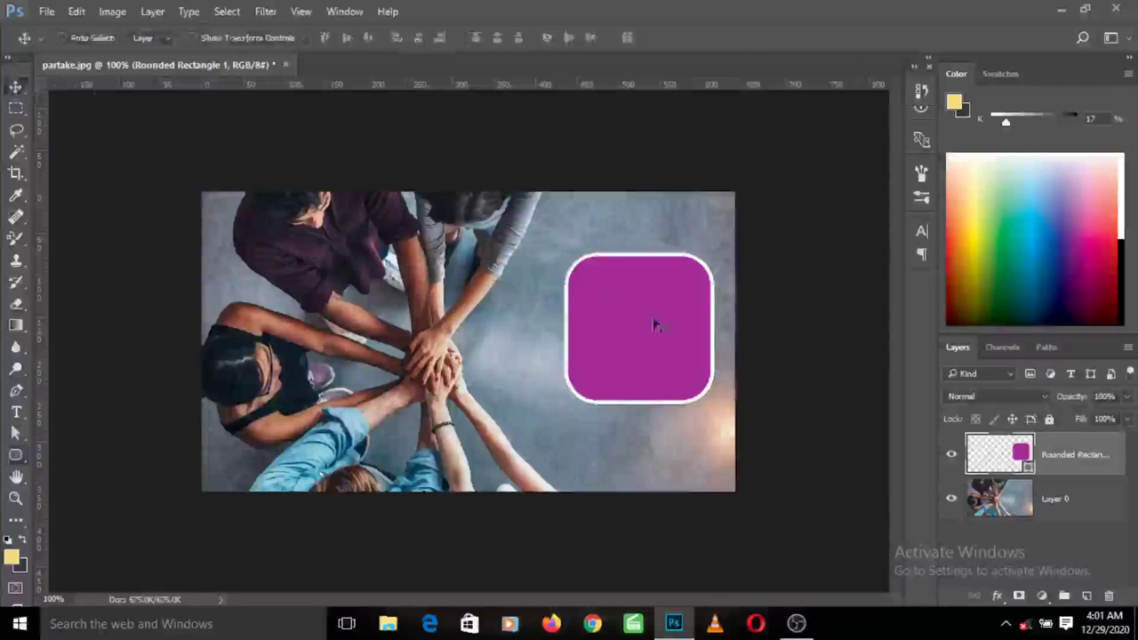
pyautogui.moveTo(655, 323); pyautogui.dragTo(631, 325)
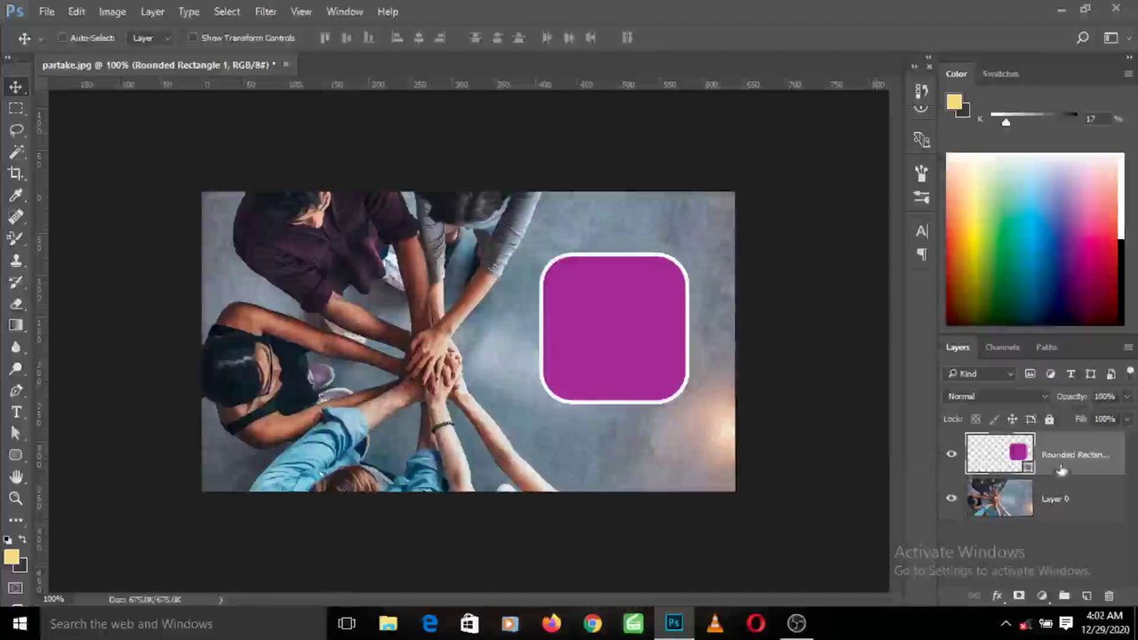
# Step: Delete the rounded rectangle layer above the photo
pyautogui.click(1019, 502)
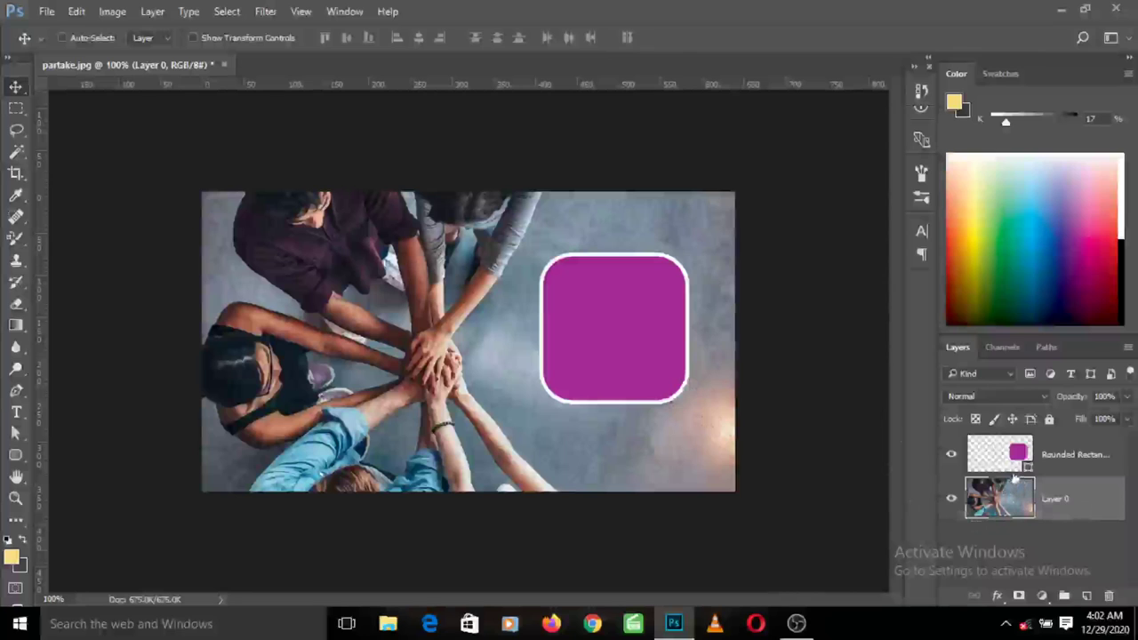
pyautogui.click(1048, 450)
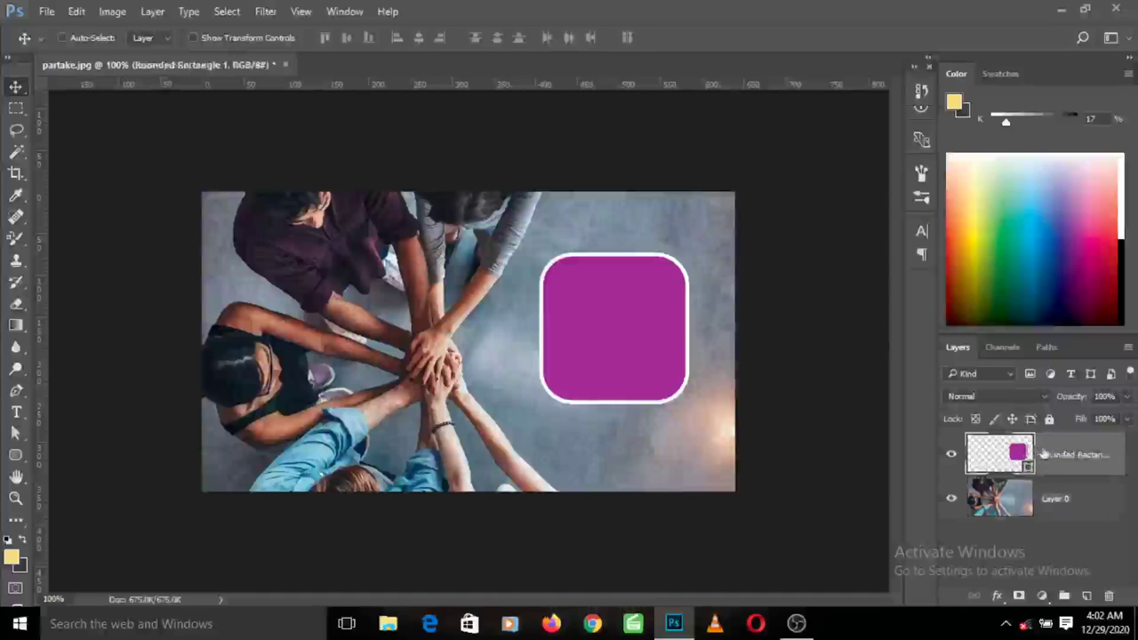
pyautogui.press('Delete')
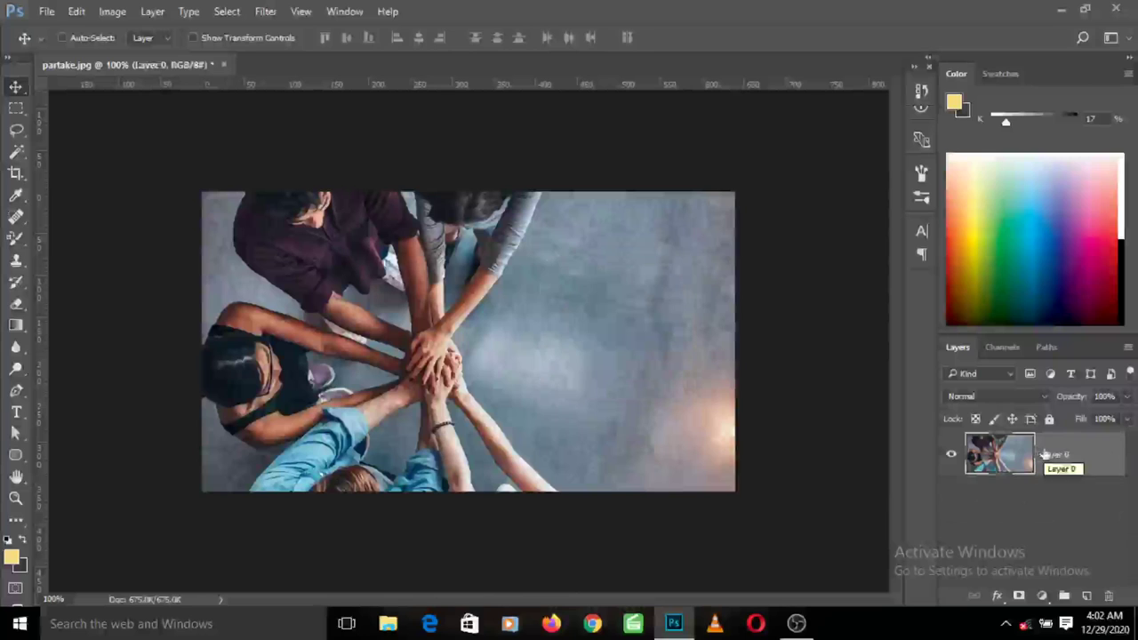
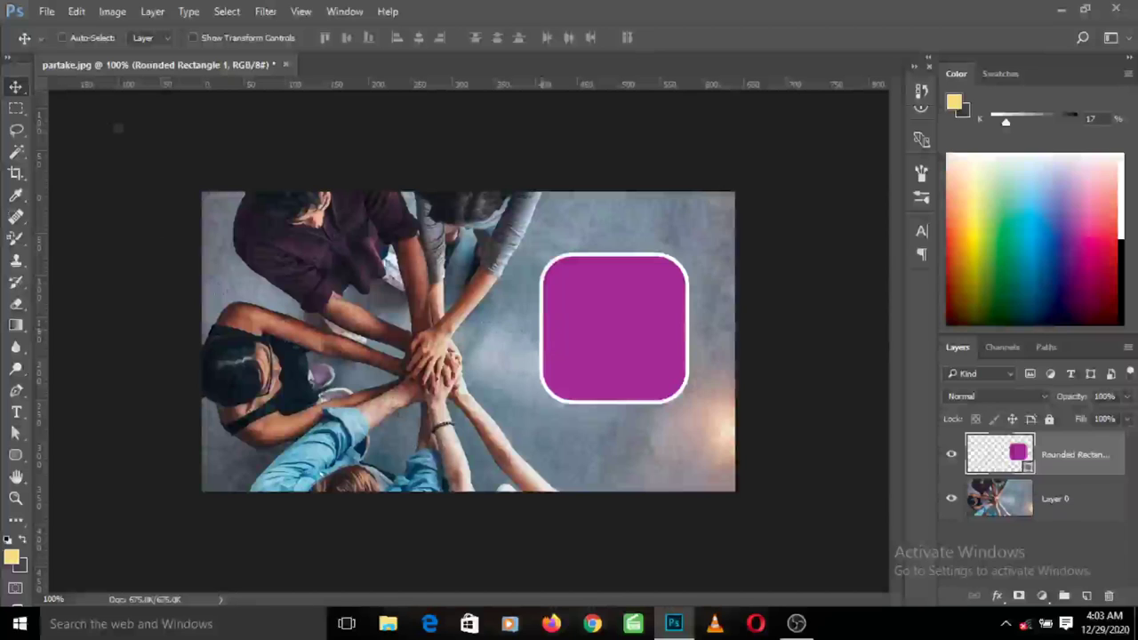
# Step: Look through the image files in the TINS folder for a picture to add to the composition, then close the file browser
pyautogui.click(46, 11)
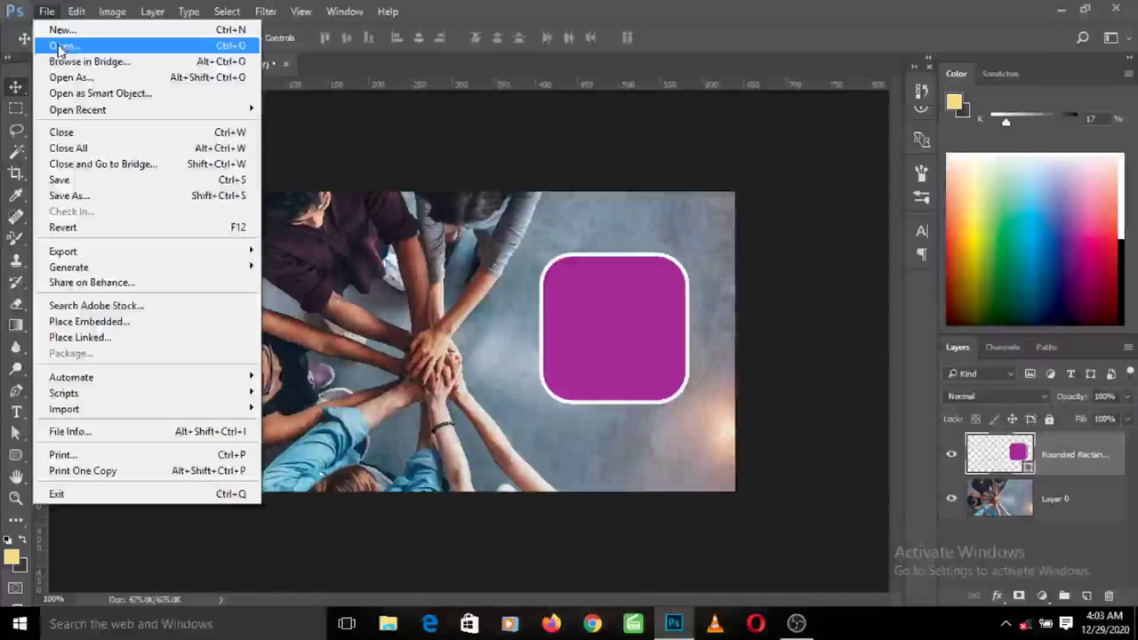
pyautogui.click(59, 47)
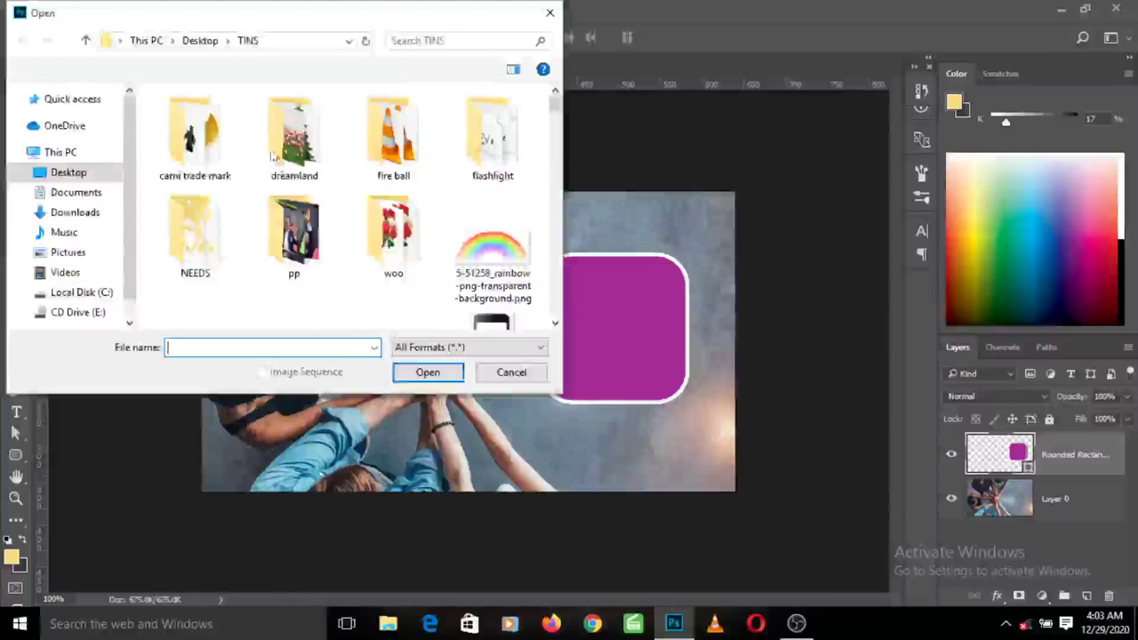
pyautogui.scroll(-10, 294, 160)
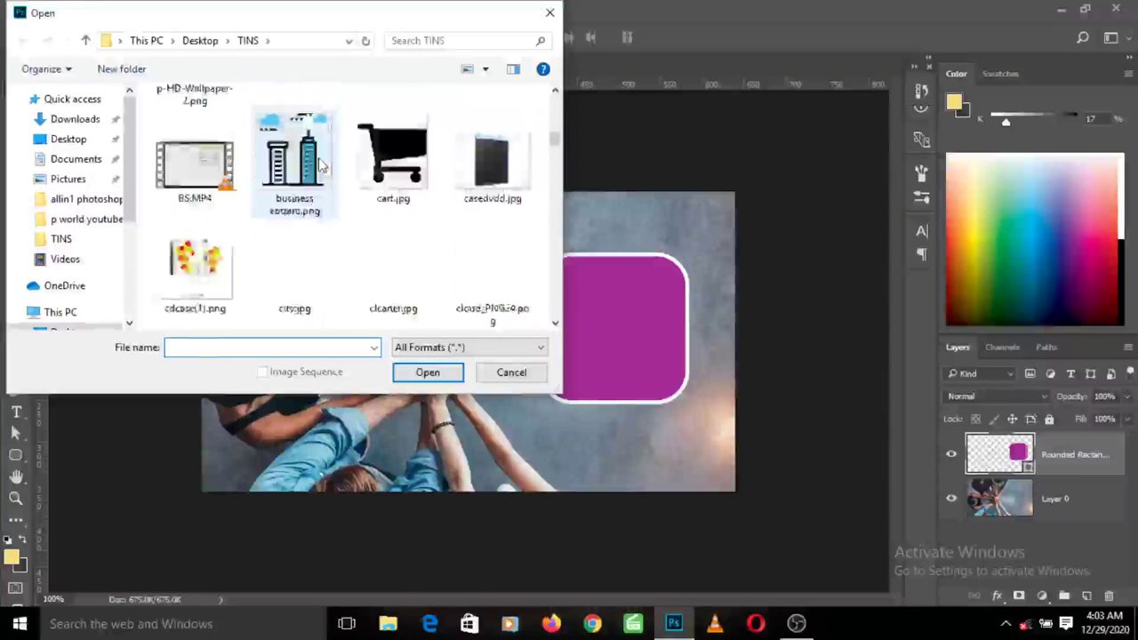
pyautogui.scroll(-5, 320, 164)
pyautogui.scroll(4, 322, 165)
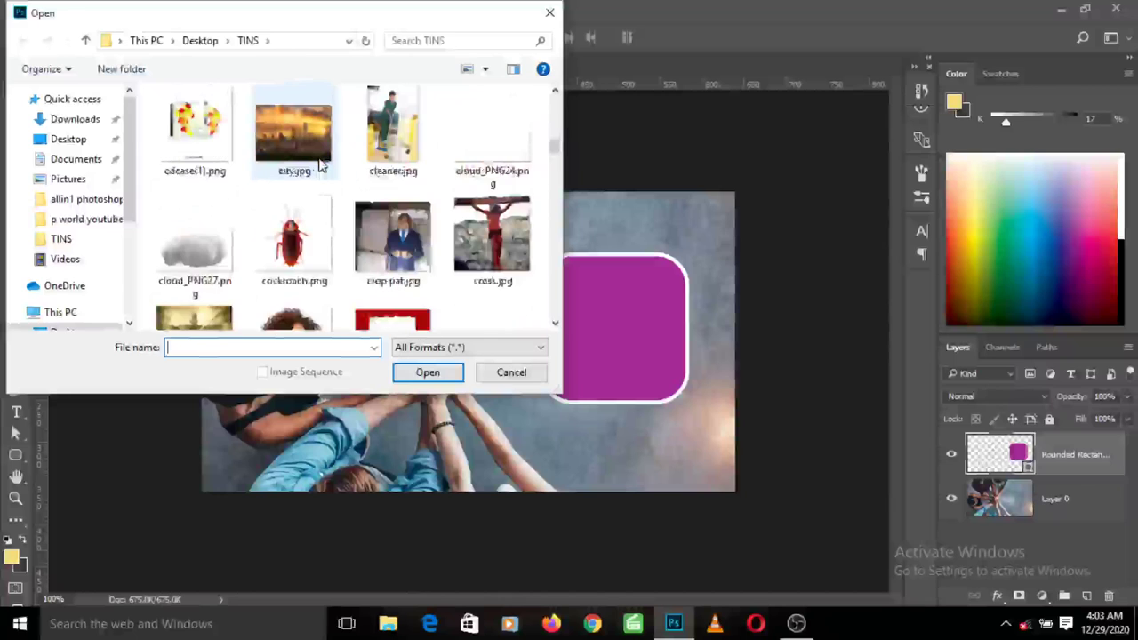
pyautogui.scroll(-4, 322, 165)
pyautogui.scroll(-6, 322, 165)
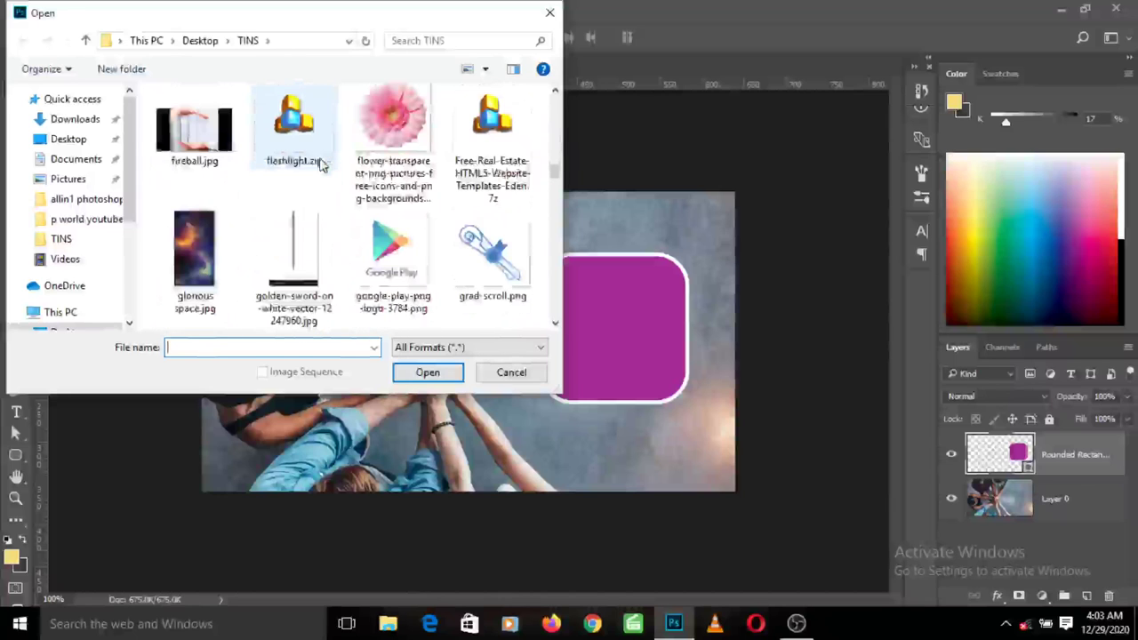
pyautogui.scroll(-6, 322, 165)
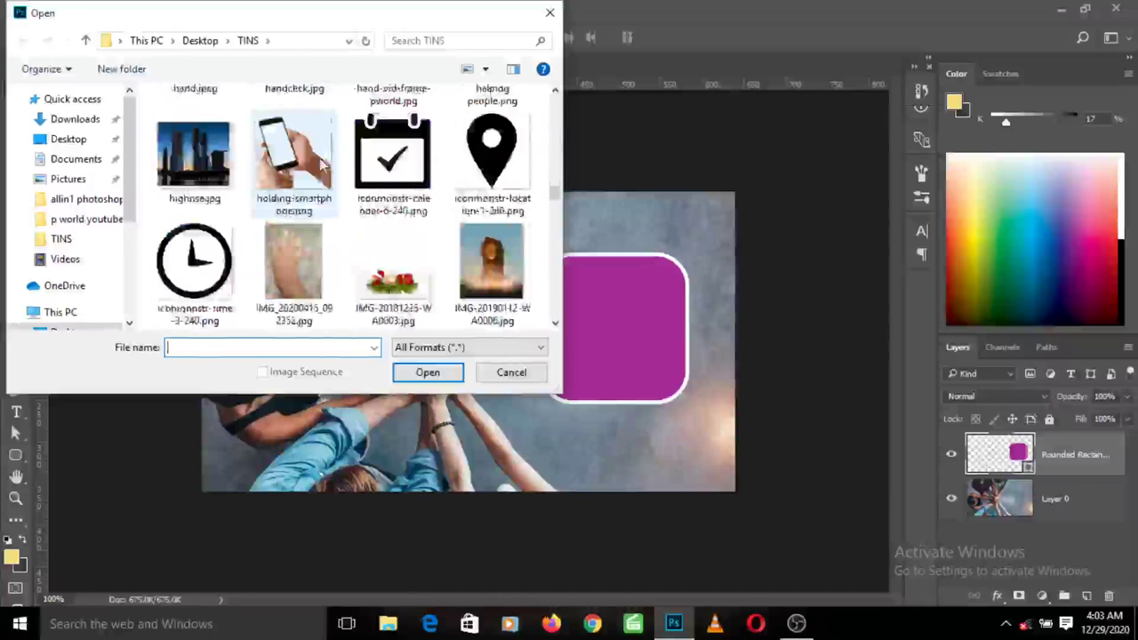
pyautogui.scroll(-6, 322, 164)
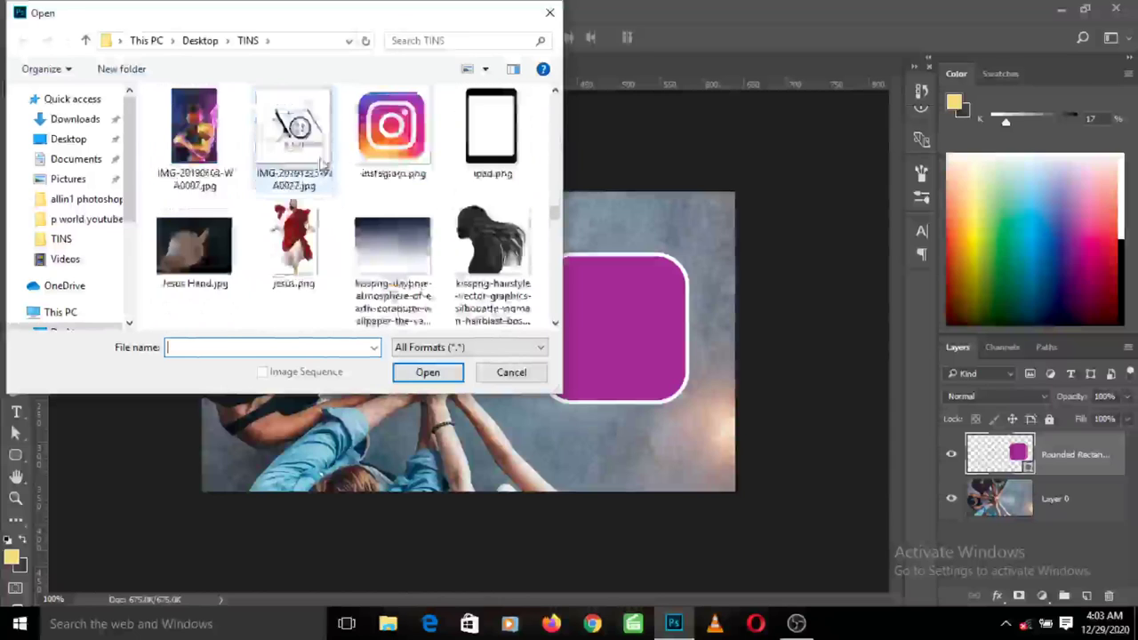
pyautogui.scroll(-8, 322, 165)
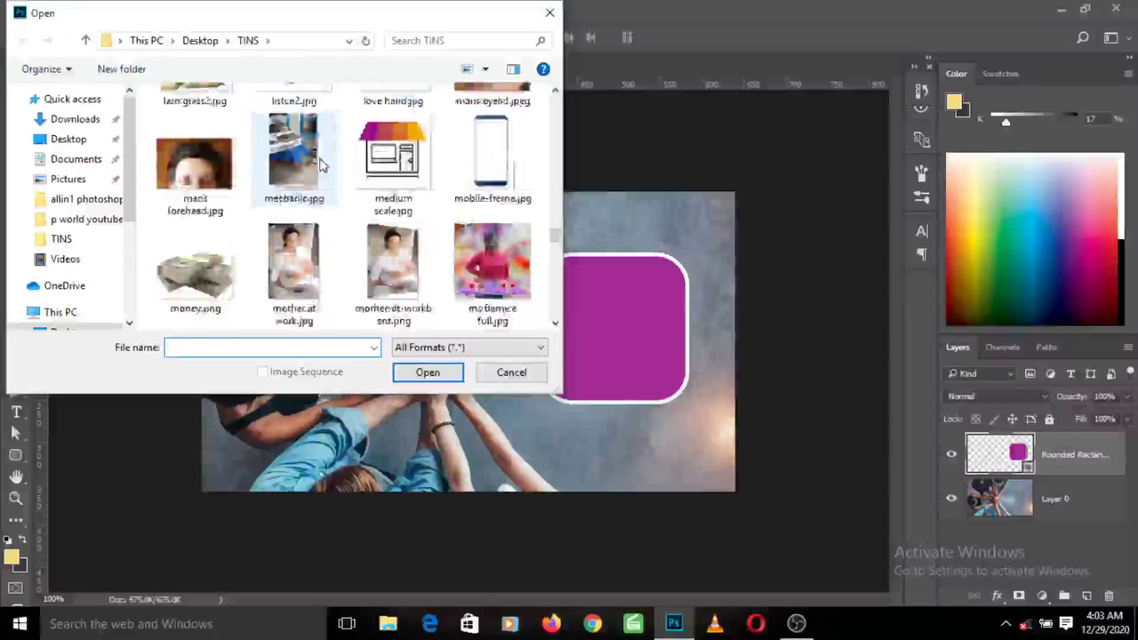
pyautogui.scroll(-4, 322, 165)
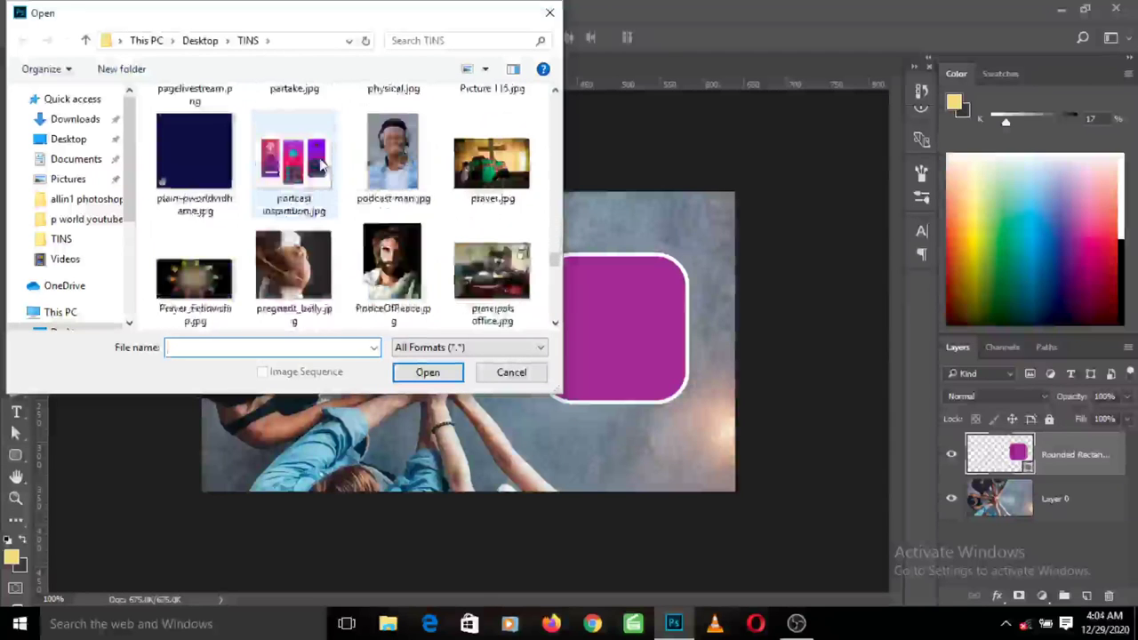
pyautogui.scroll(-3, 321, 165)
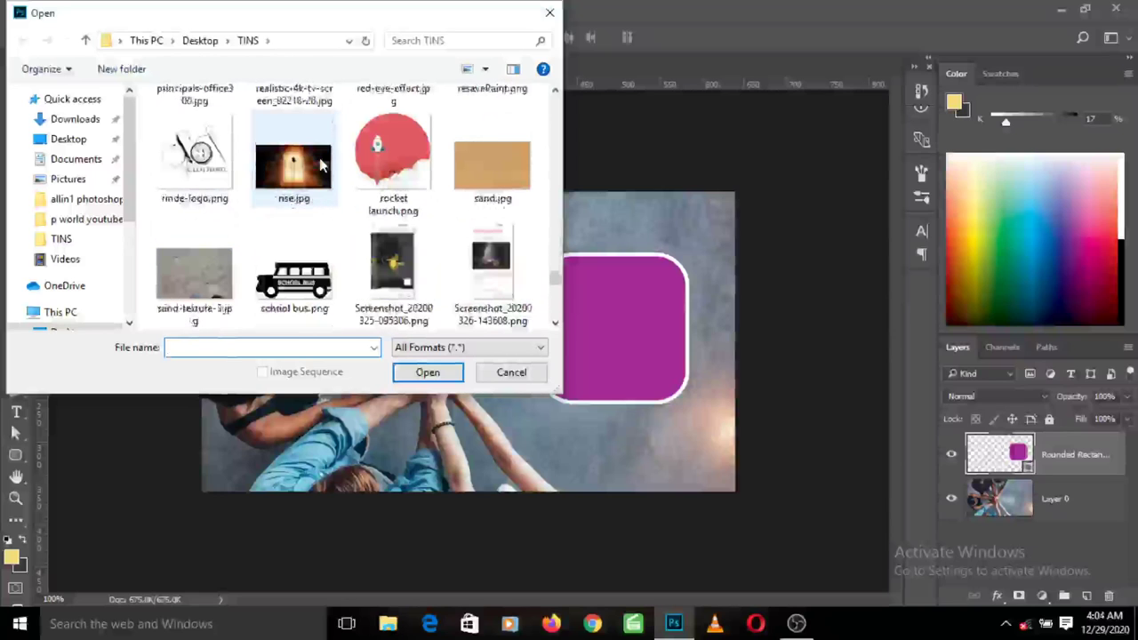
pyautogui.scroll(-10, 322, 165)
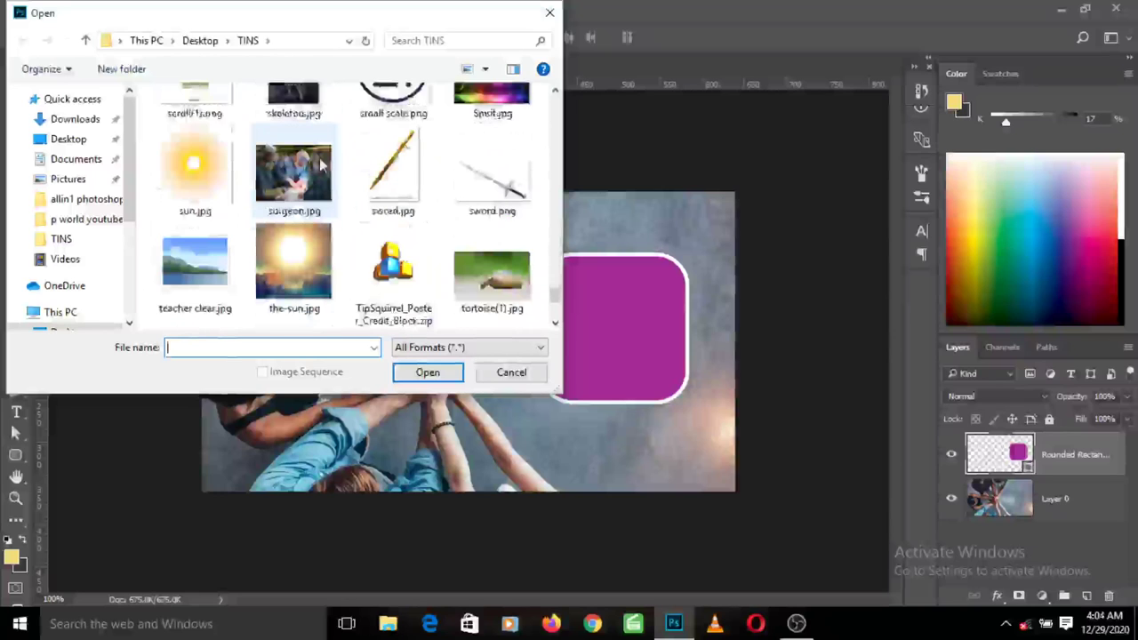
pyautogui.scroll(-2, 322, 164)
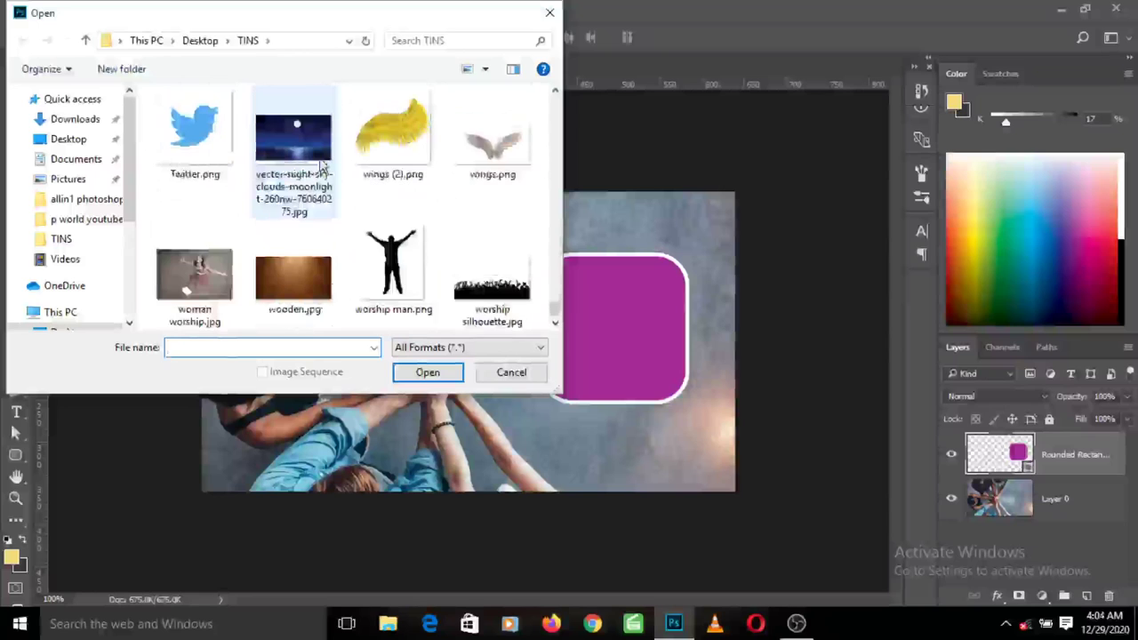
pyautogui.scroll(2, 322, 165)
pyautogui.scroll(10, 322, 165)
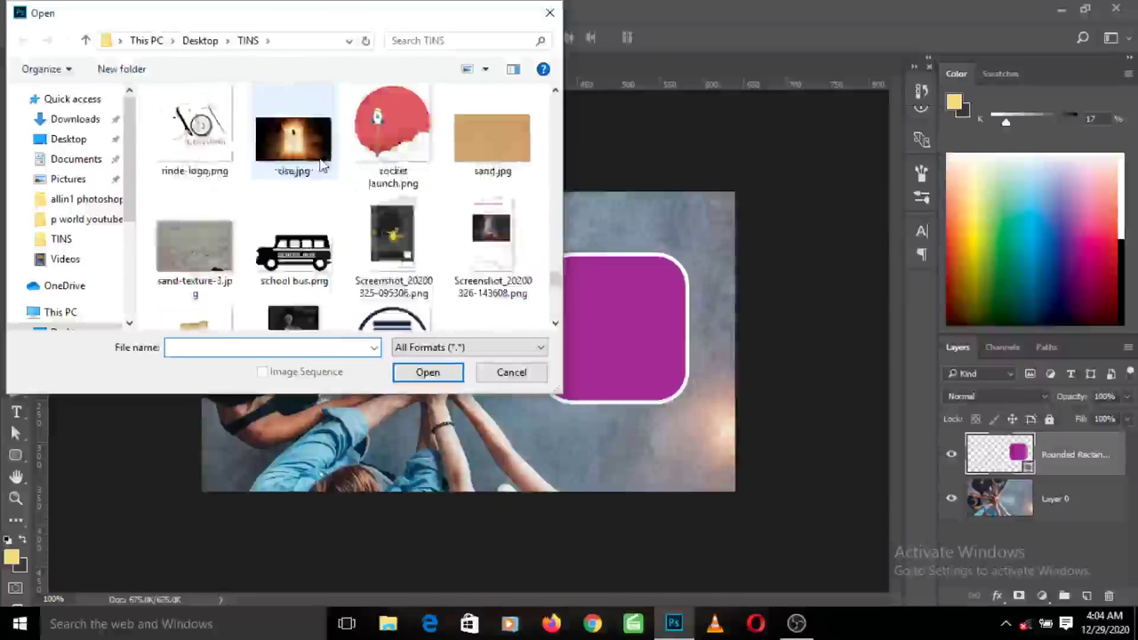
pyautogui.scroll(2, 322, 164)
pyautogui.scroll(5, 322, 164)
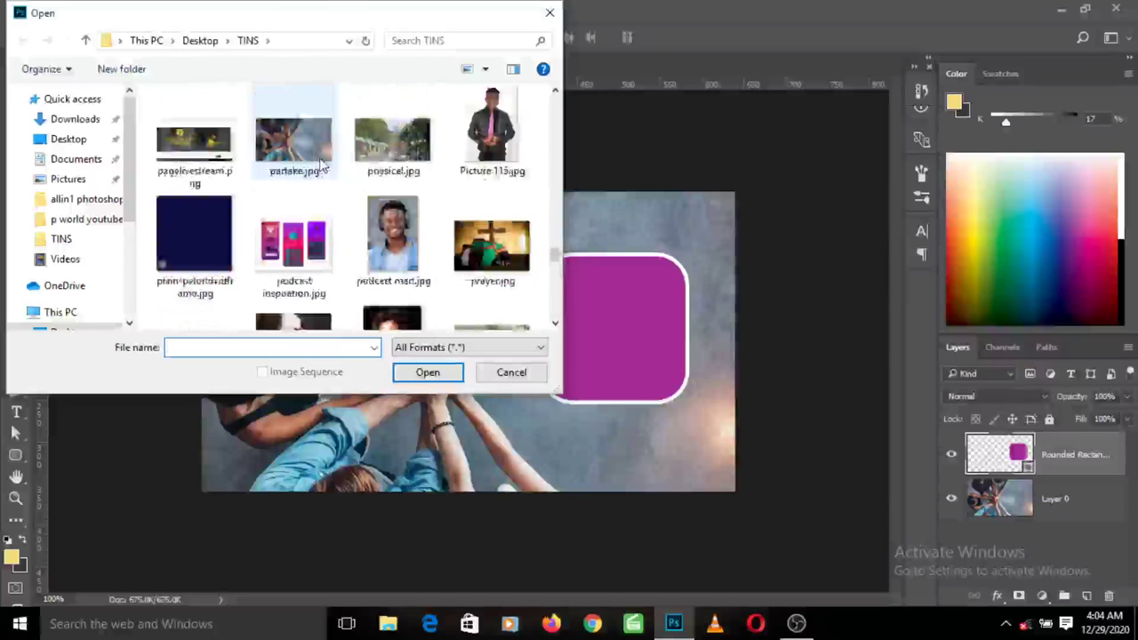
pyautogui.scroll(1, 322, 164)
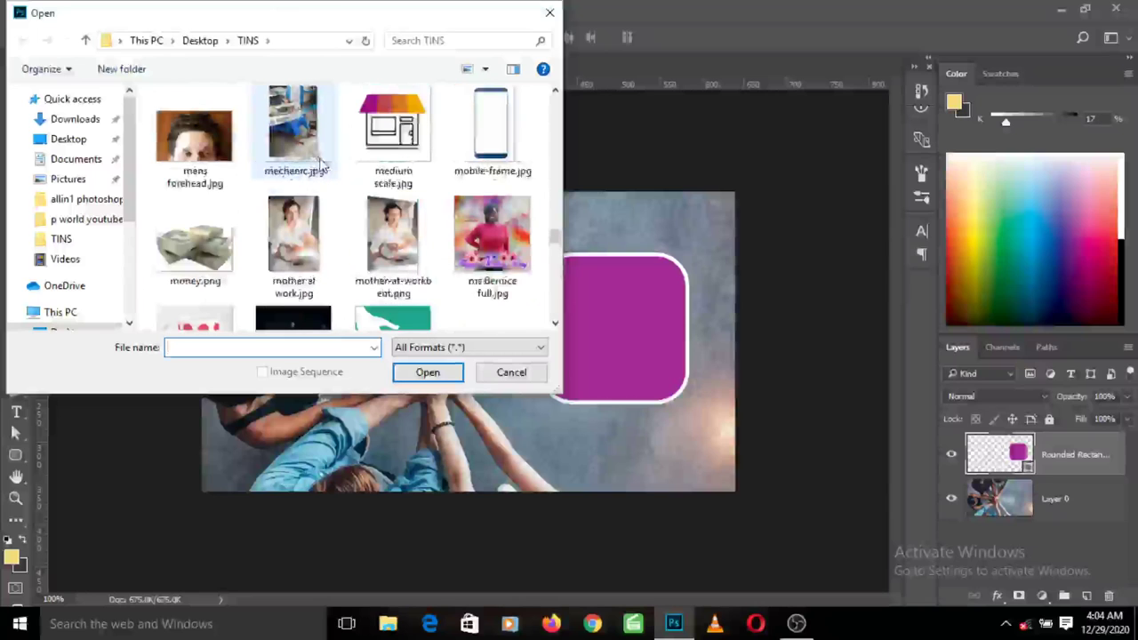
pyautogui.scroll(2, 322, 165)
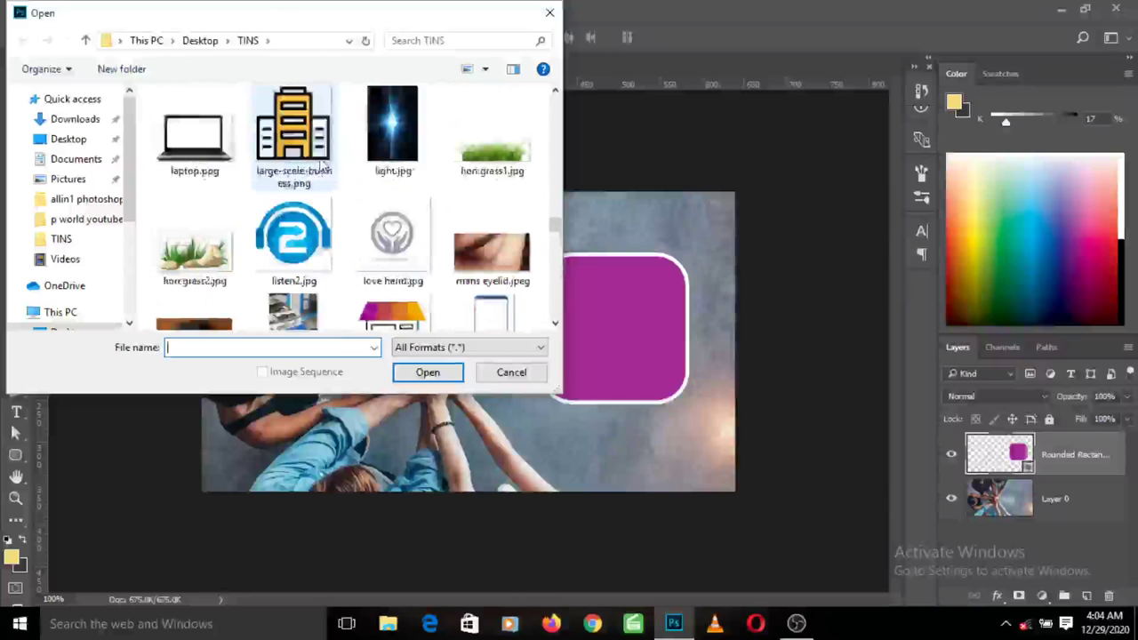
pyautogui.scroll(2, 322, 165)
pyautogui.scroll(1, 321, 162)
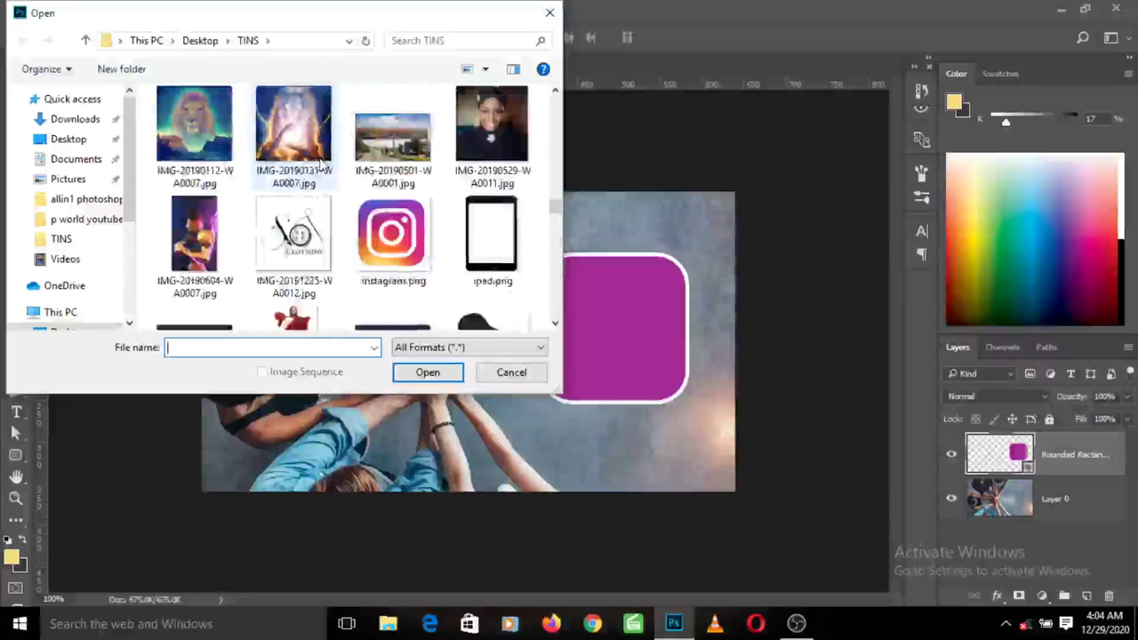
pyautogui.scroll(2, 322, 163)
pyautogui.scroll(2, 322, 165)
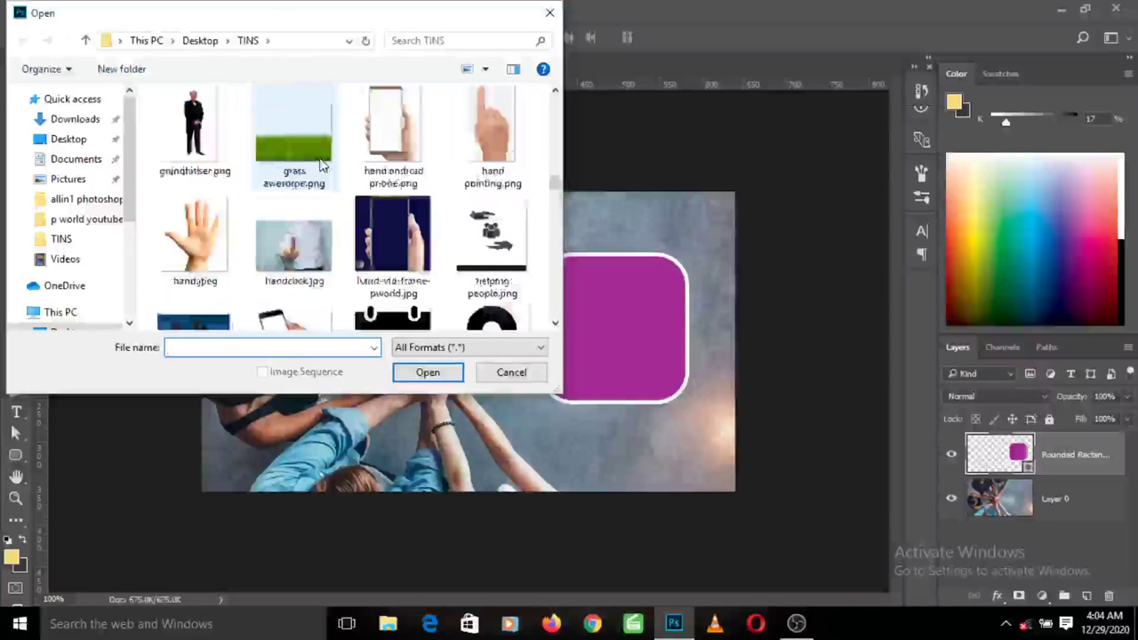
pyautogui.scroll(6, 322, 164)
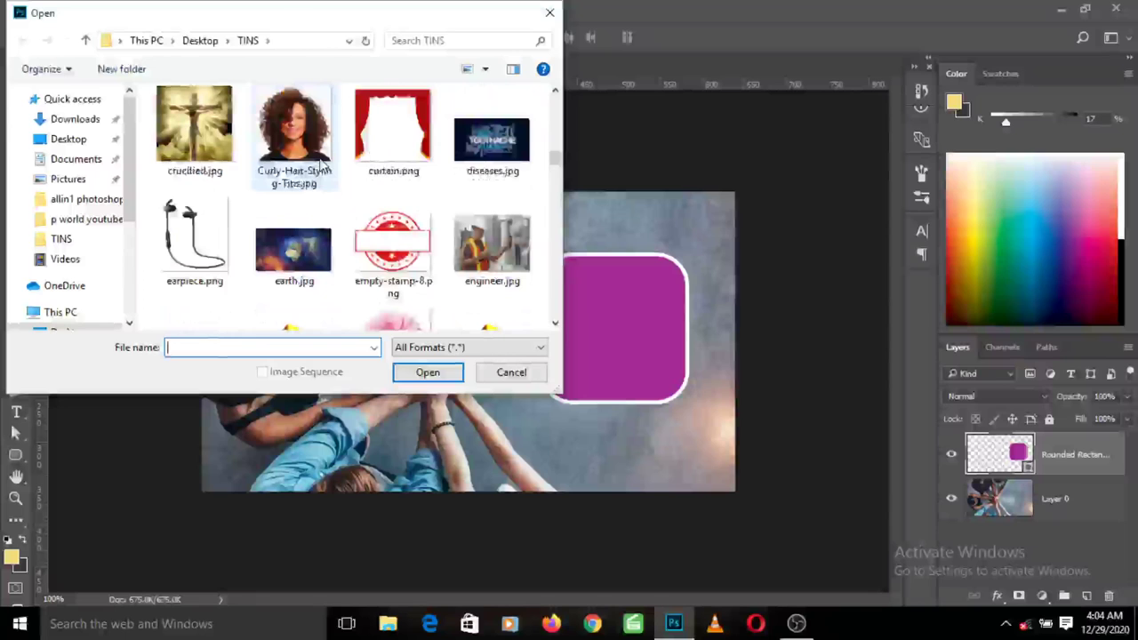
pyautogui.scroll(6, 321, 164)
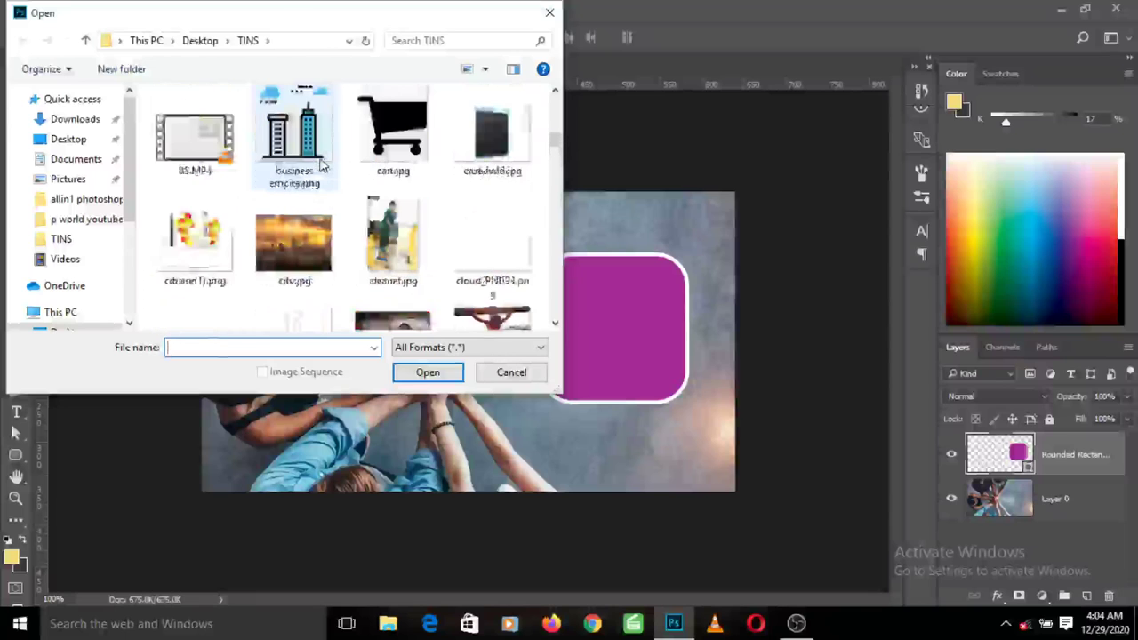
pyautogui.scroll(4, 322, 165)
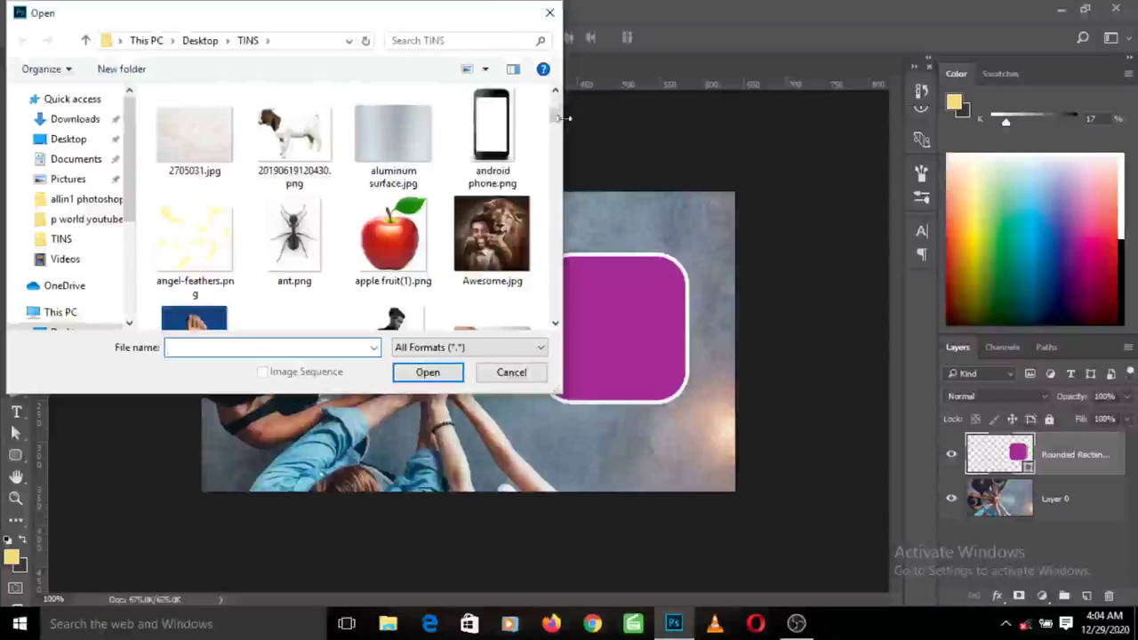
pyautogui.moveTo(554, 125); pyautogui.dragTo(565, 264)
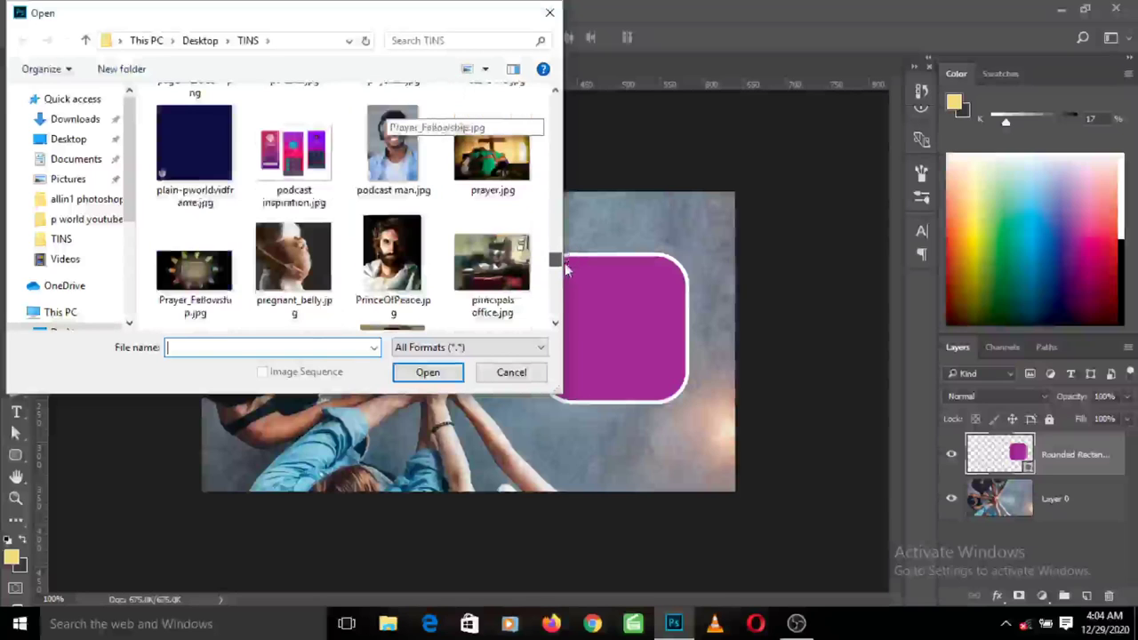
pyautogui.scroll(1, 564, 264)
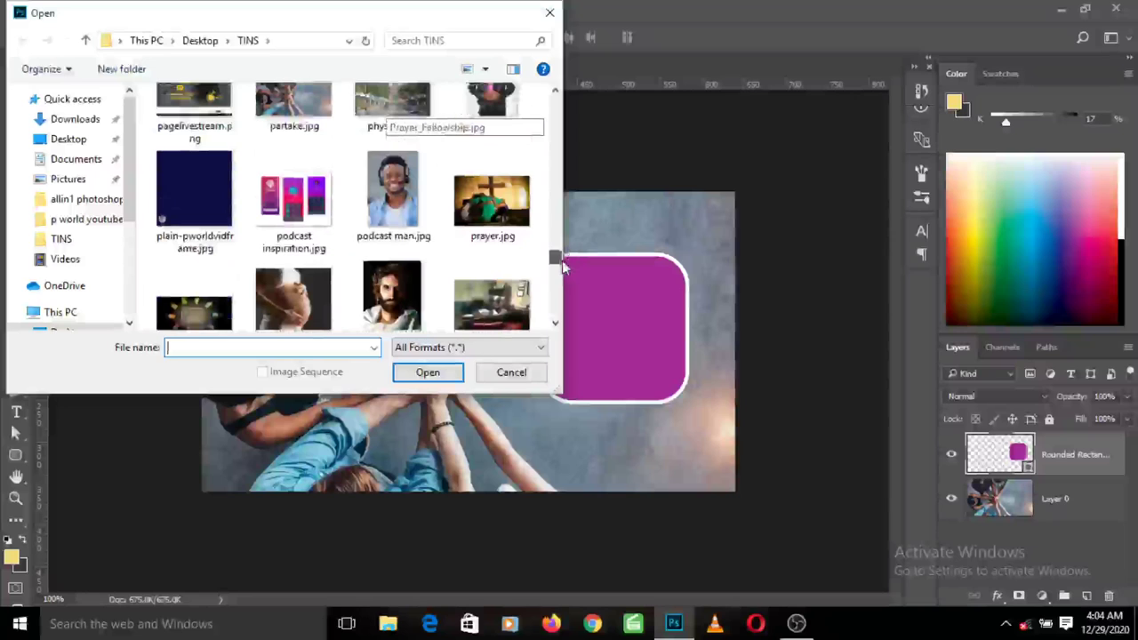
pyautogui.moveTo(563, 267); pyautogui.dragTo(563, 321)
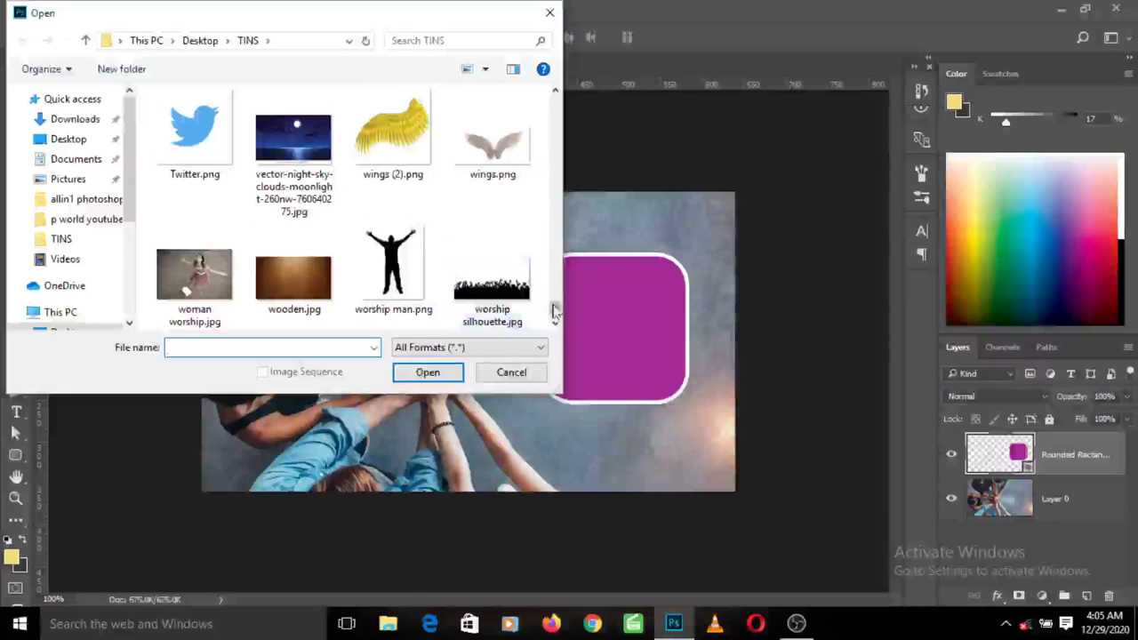
pyautogui.moveTo(553, 310); pyautogui.dragTo(551, 176)
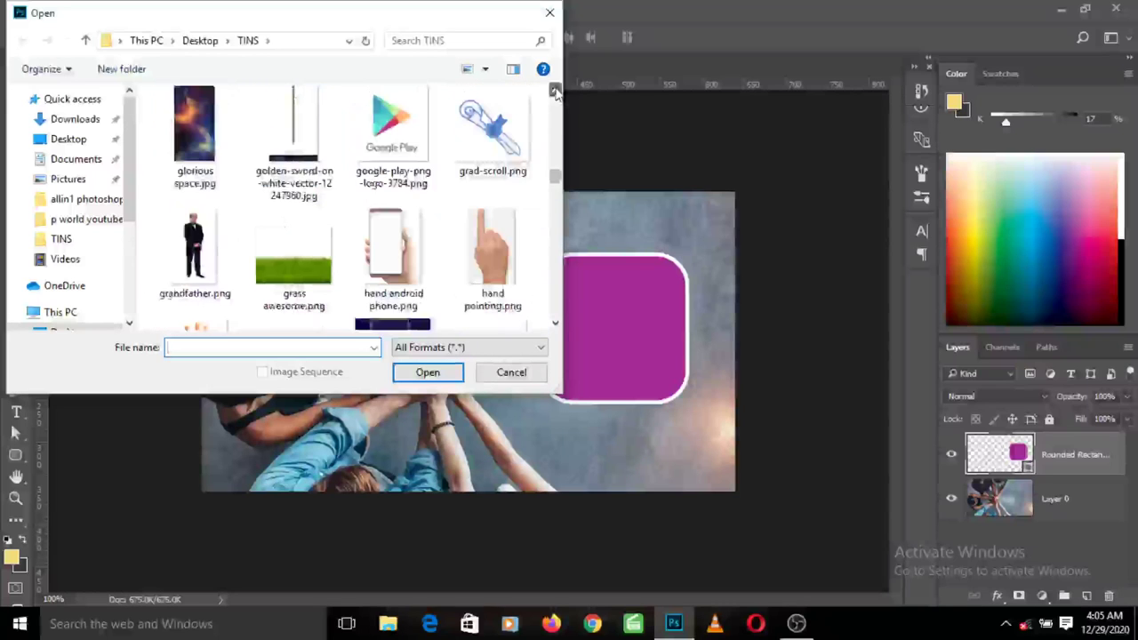
pyautogui.click(555, 92)
pyautogui.click(555, 93)
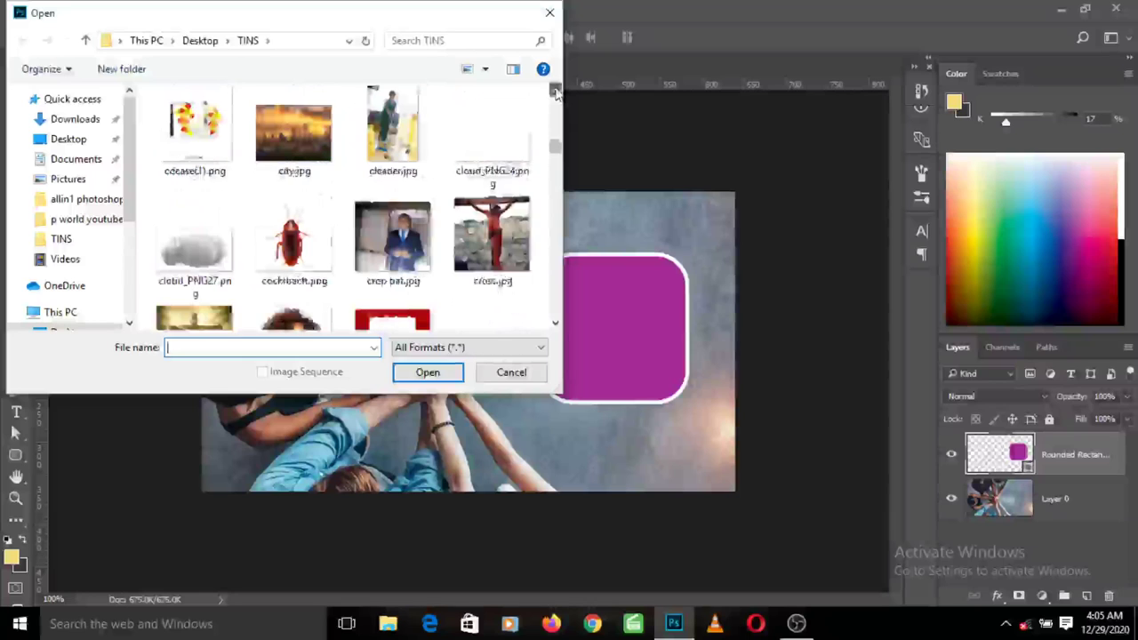
pyautogui.click(555, 92)
pyautogui.click(555, 92)
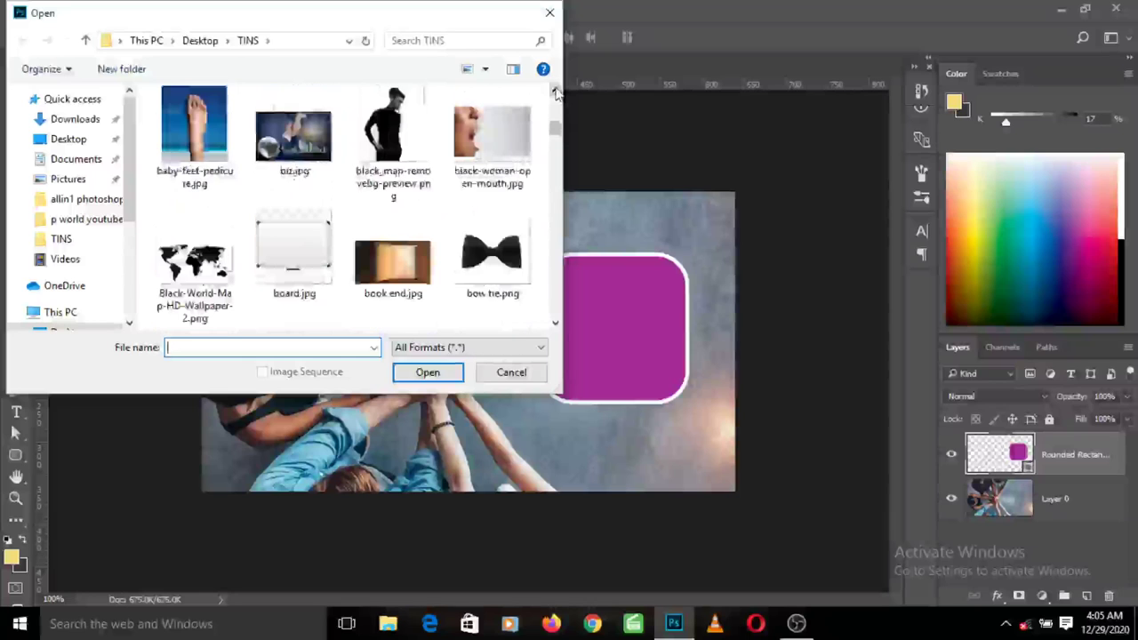
pyautogui.click(555, 93)
pyautogui.click(555, 93)
pyautogui.click(555, 92)
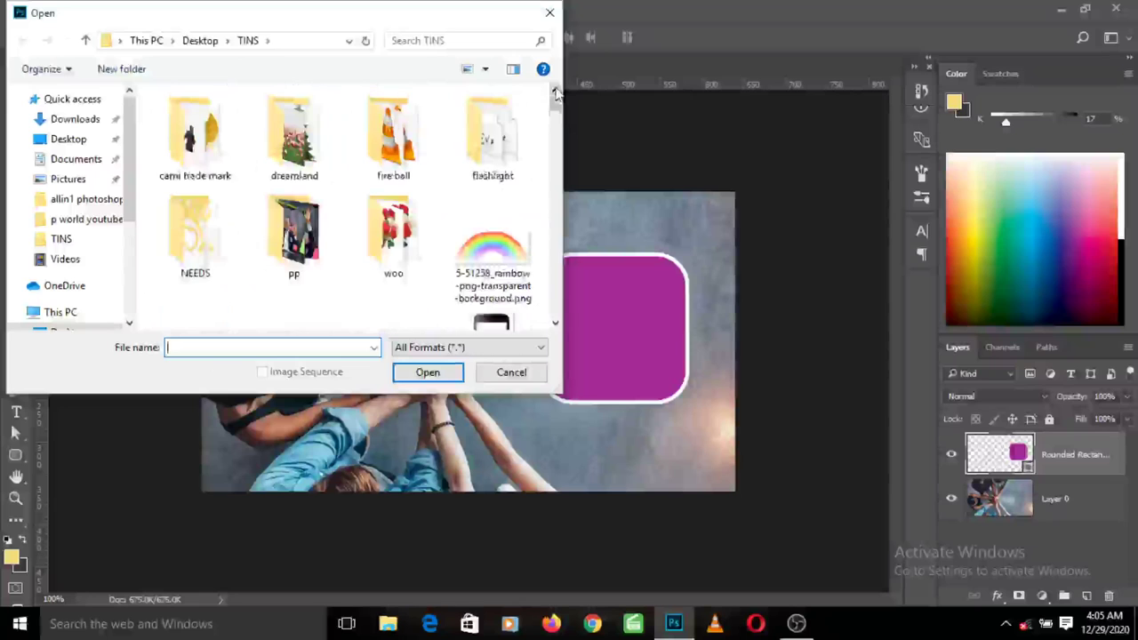
pyautogui.click(552, 13)
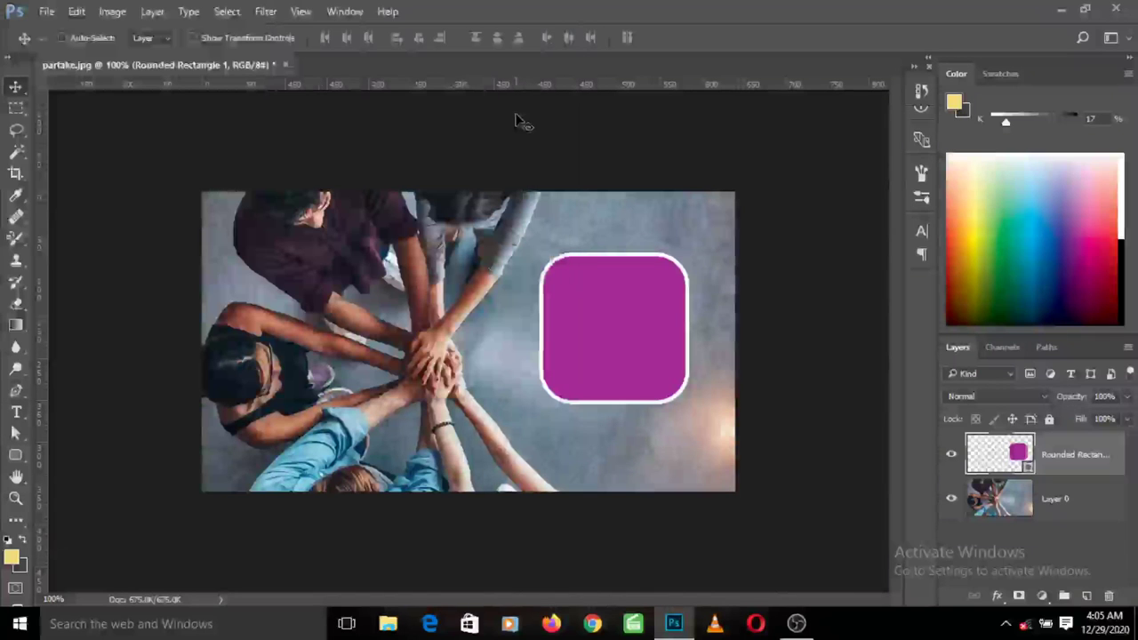
# Step: Place cdcase(1).png from the TINS folder on the desktop into the partake.jpg document
pyautogui.press('super+d')
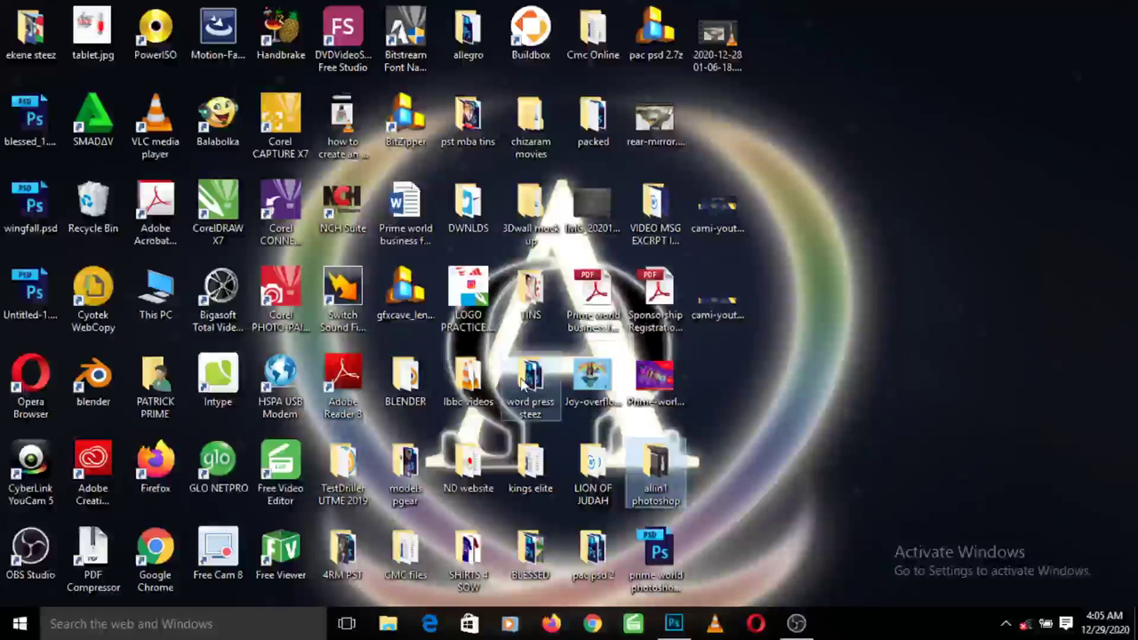
pyautogui.doubleClick(520, 289)
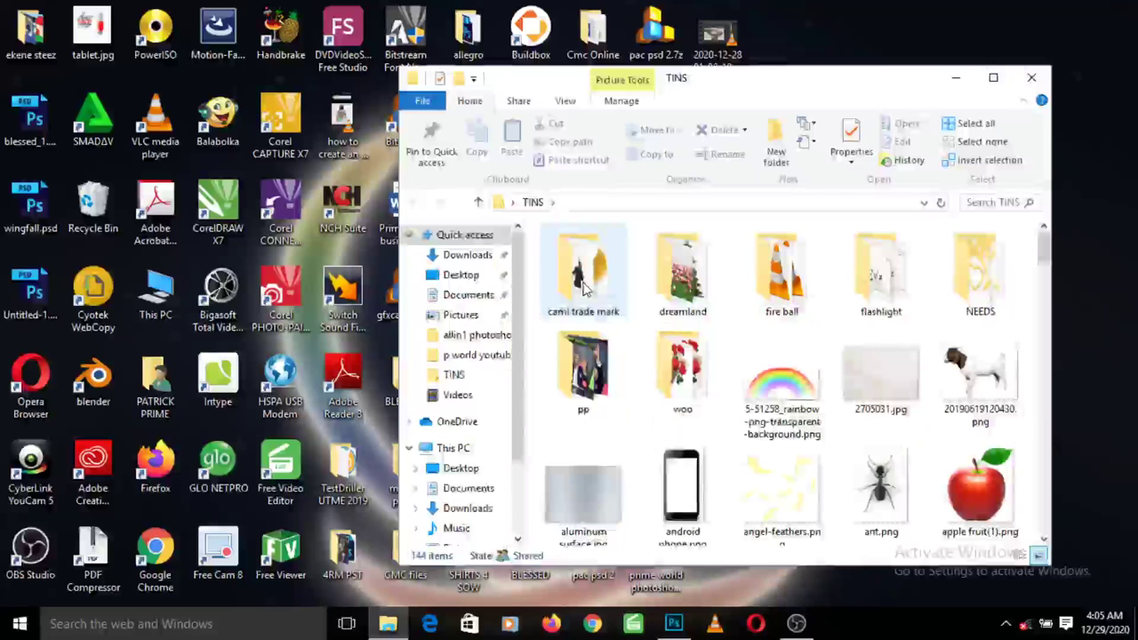
pyautogui.scroll(-1, 614, 288)
pyautogui.scroll(-5, 635, 288)
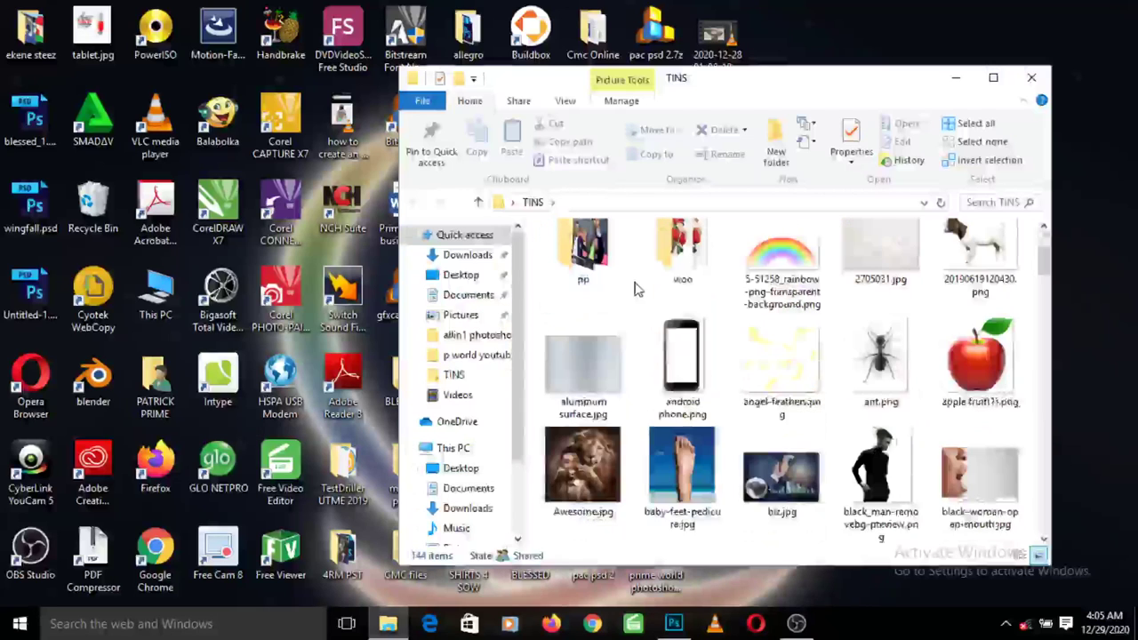
pyautogui.scroll(-2, 635, 288)
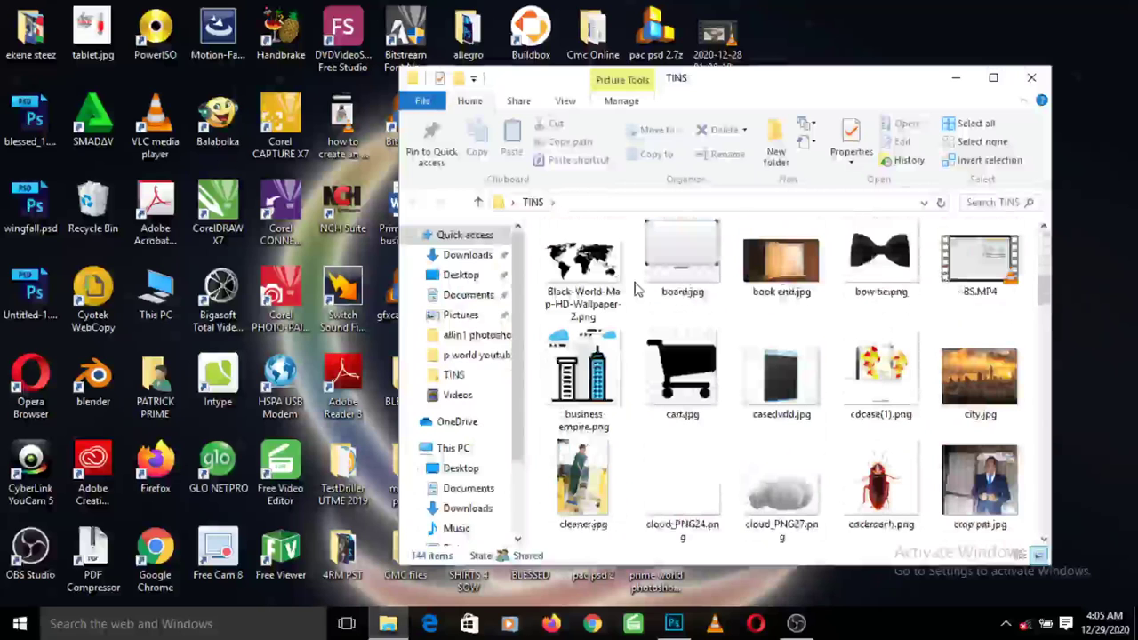
pyautogui.click(886, 383)
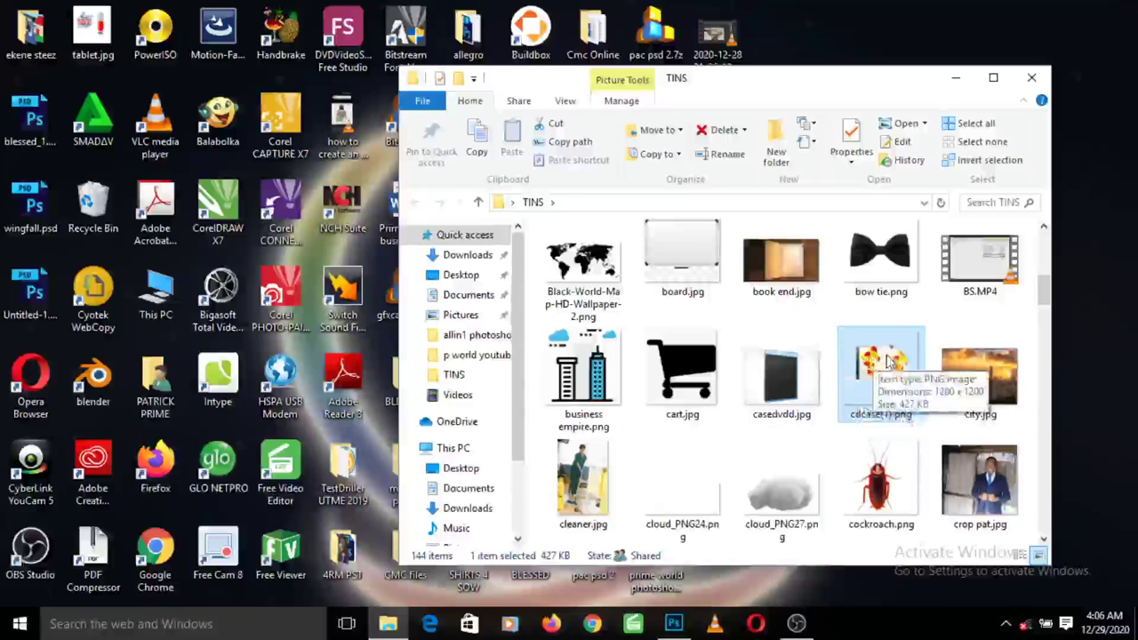
pyautogui.moveTo(890, 360); pyautogui.dragTo(595, 349)
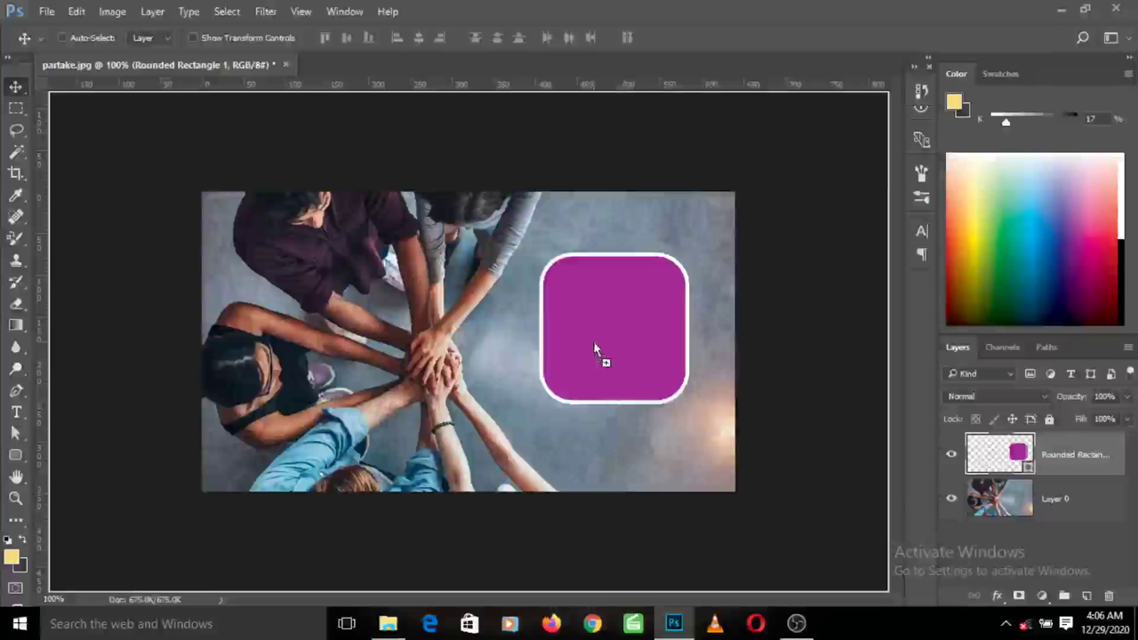
pyautogui.moveTo(596, 350); pyautogui.dragTo(594, 347)
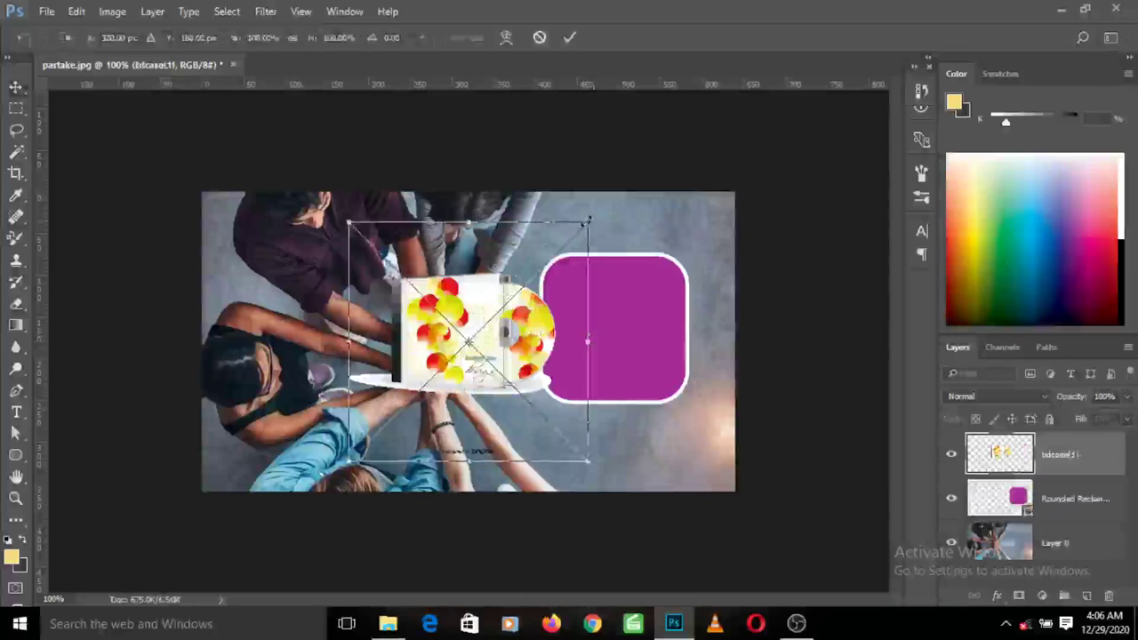
# Step: Scale the placed CD case down to about 64% and move it onto the purple rounded rectangle
pyautogui.moveTo(588, 221); pyautogui.dragTo(546, 264)
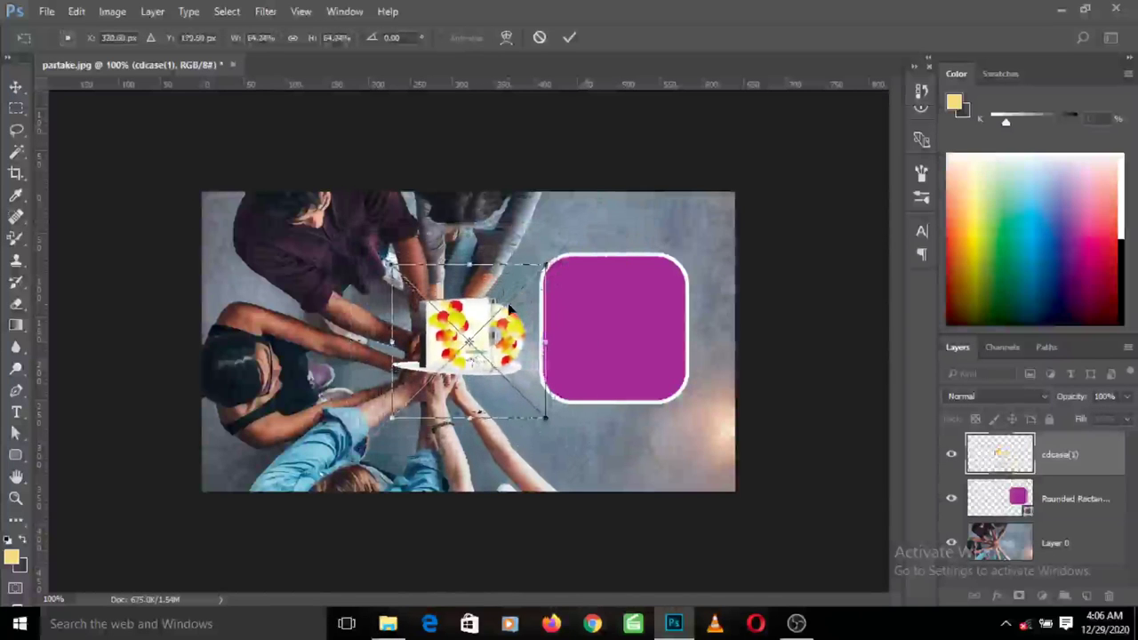
pyautogui.press('Return')
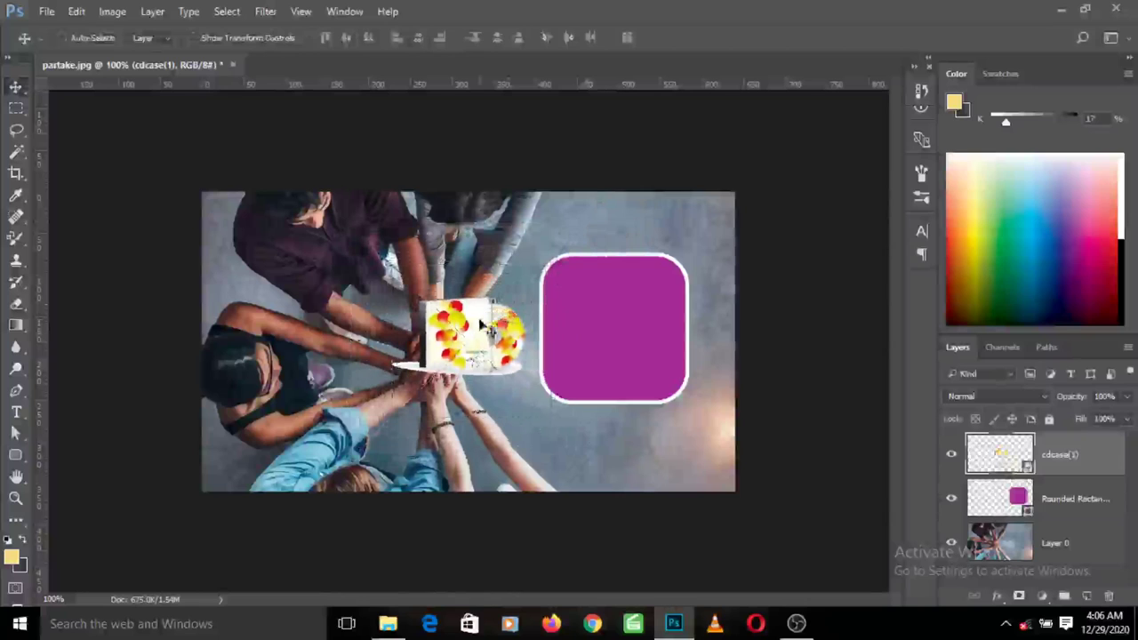
pyautogui.moveTo(482, 330); pyautogui.dragTo(627, 335)
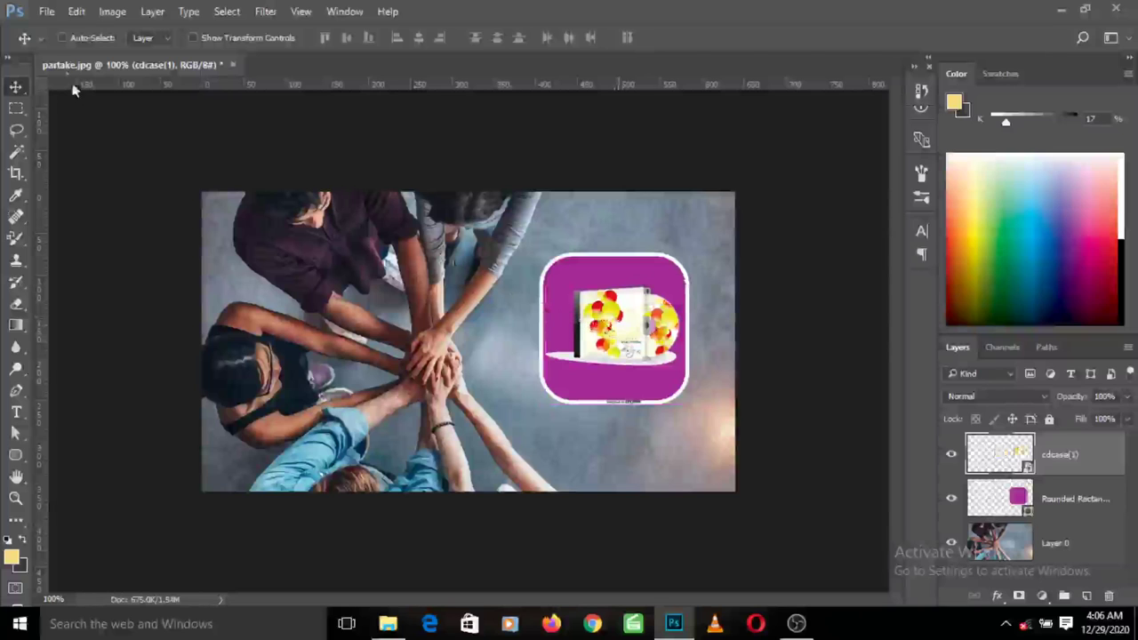
# Step: Open apple fruit(1).png from the TINS folder as a separate document
pyautogui.click(46, 12)
pyautogui.click(68, 47)
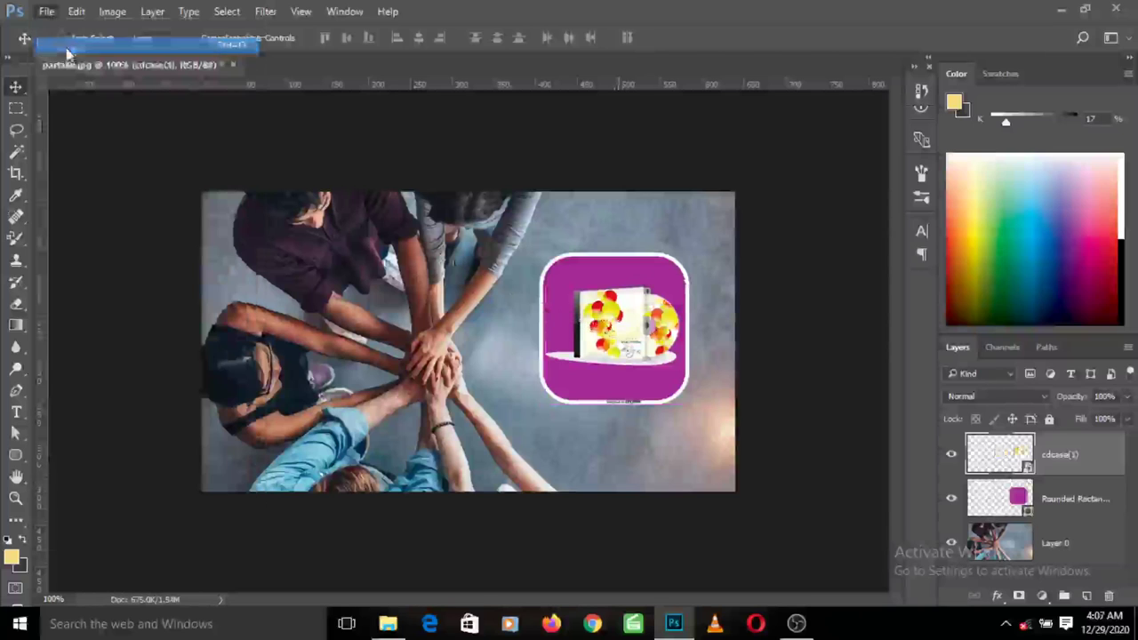
pyautogui.scroll(-3, 380, 152)
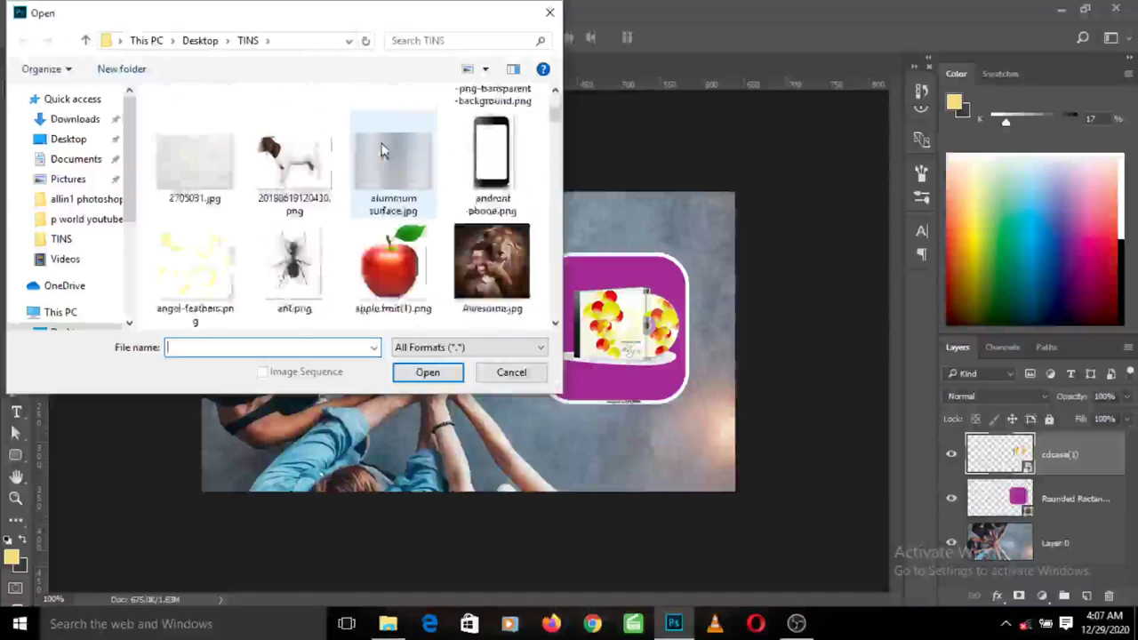
pyautogui.scroll(-3, 380, 151)
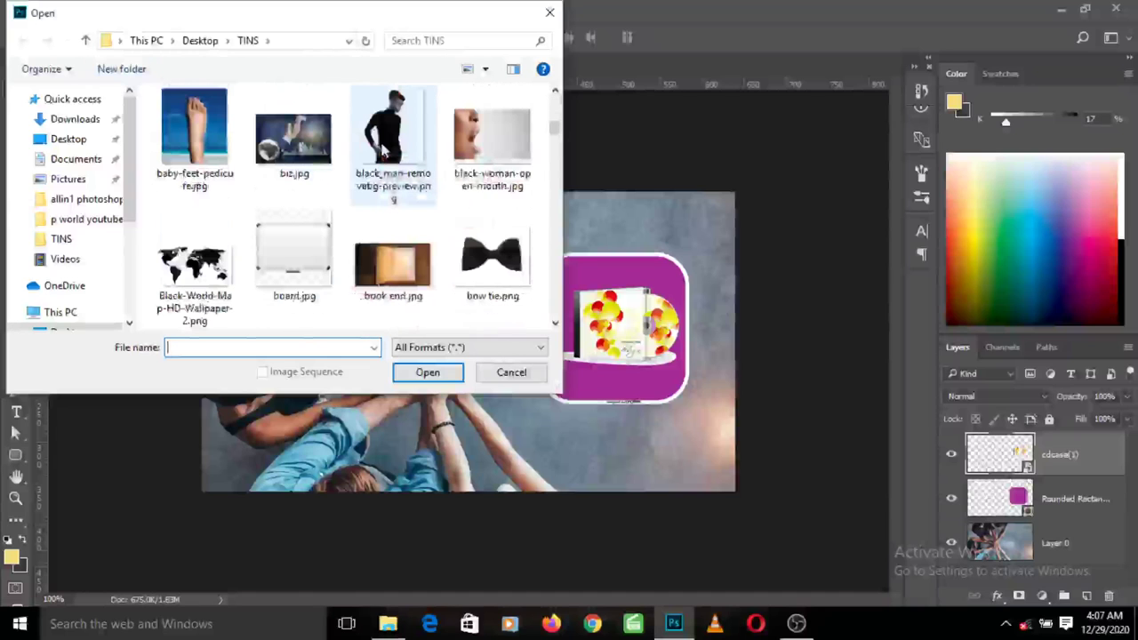
pyautogui.scroll(2, 383, 151)
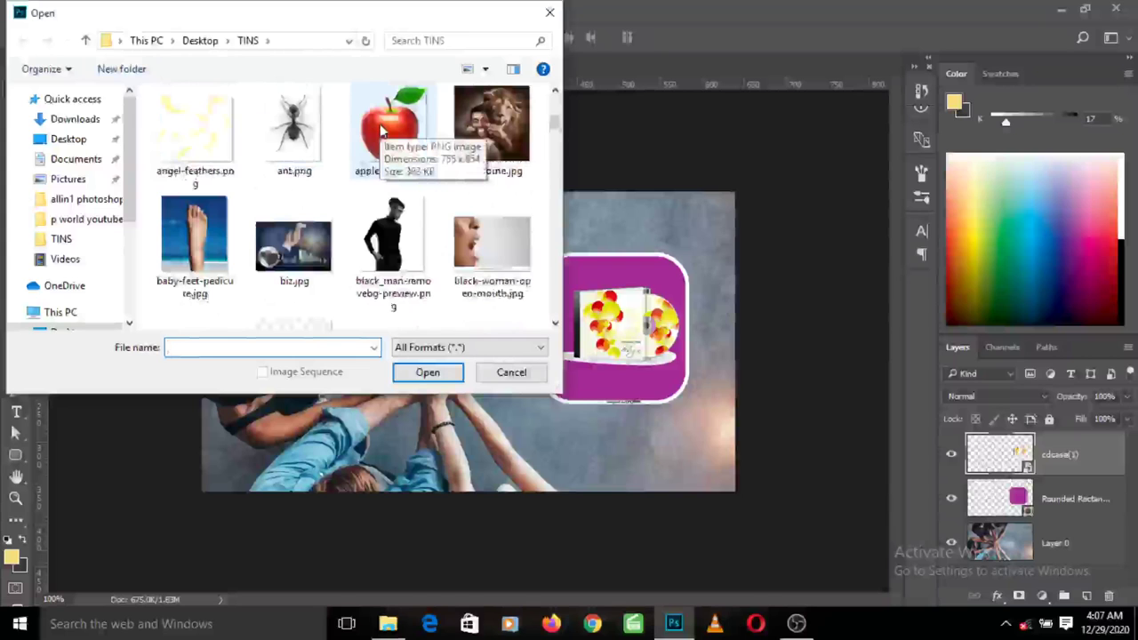
pyautogui.doubleClick(380, 131)
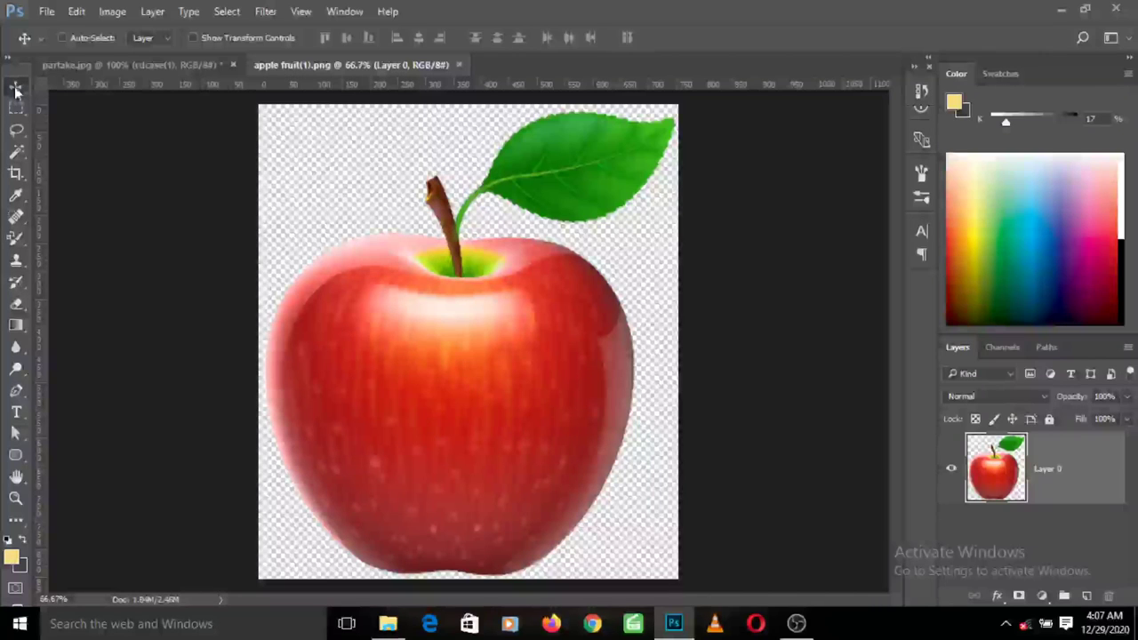
# Step: Copy the apple into partake.jpg as a new layer and shift it toward the photo's upper-left corner
pyautogui.moveTo(503, 394); pyautogui.dragTo(245, 191)
pyautogui.moveTo(253, 141); pyautogui.dragTo(471, 384)
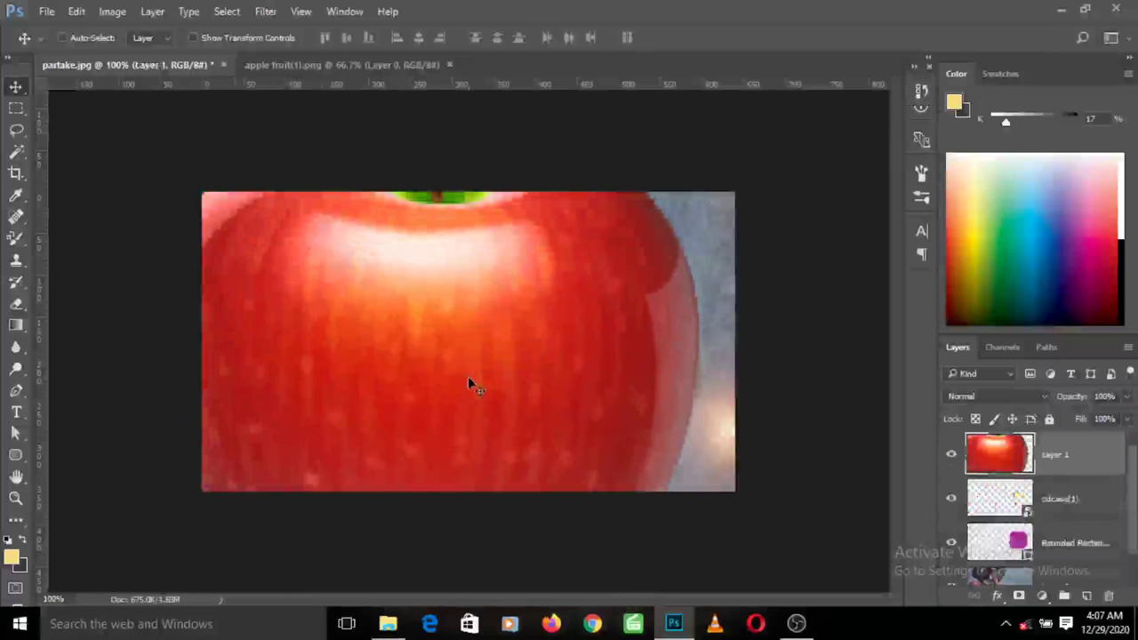
pyautogui.hotkey('shift', 'Left')
pyautogui.hotkey('shift', 'Left')
pyautogui.hotkey('shift', 'Left')
pyautogui.hotkey('shift', 'Left')
pyautogui.hotkey('shift', 'Left')
pyautogui.hotkey('shift', 'Left')
pyautogui.hotkey('shift', 'Left')
pyautogui.hotkey('shift', 'Left')
pyautogui.hotkey('shift', 'Left')
pyautogui.hotkey('shift', 'Left')
pyautogui.hotkey('shift', 'Left')
pyautogui.hotkey('shift', 'Up')
pyautogui.hotkey('shift', 'Up')
pyautogui.hotkey('shift', 'Up')
pyautogui.hotkey('shift', 'Up')
pyautogui.hotkey('shift', 'Up')
pyautogui.hotkey('shift', 'Up')
pyautogui.hotkey('shift', 'Up')
pyautogui.hotkey('shift', 'Up')
pyautogui.hotkey('shift', 'Up')
pyautogui.hotkey('shift', 'Up')
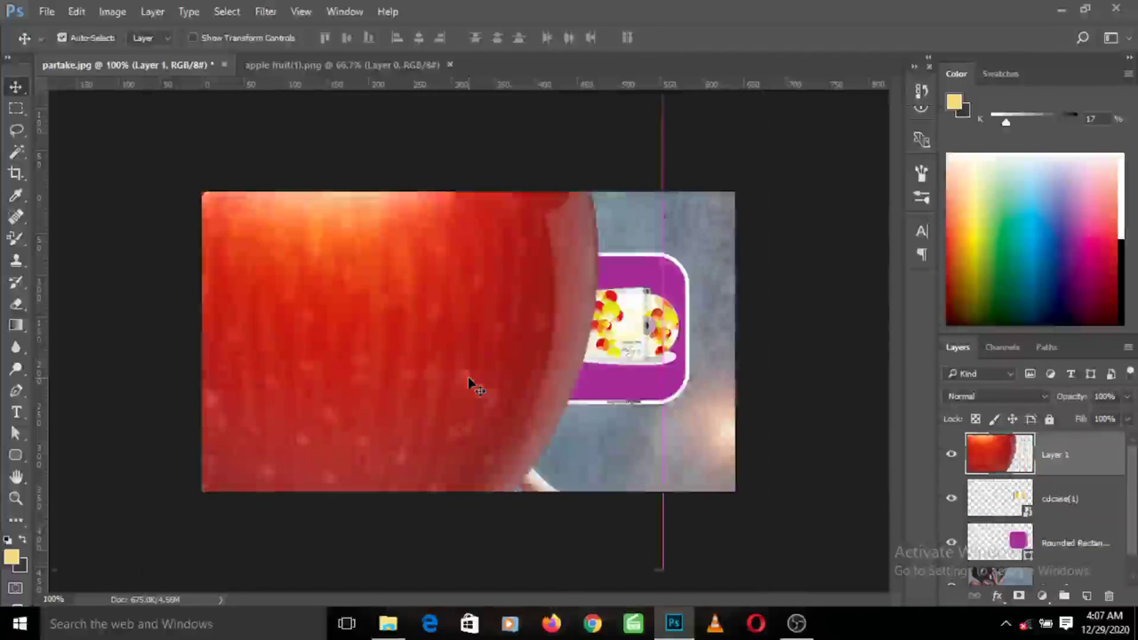
# Step: Delete the apple layer from partake.jpg and close the apple fruit(1).png document
pyautogui.press('Delete')
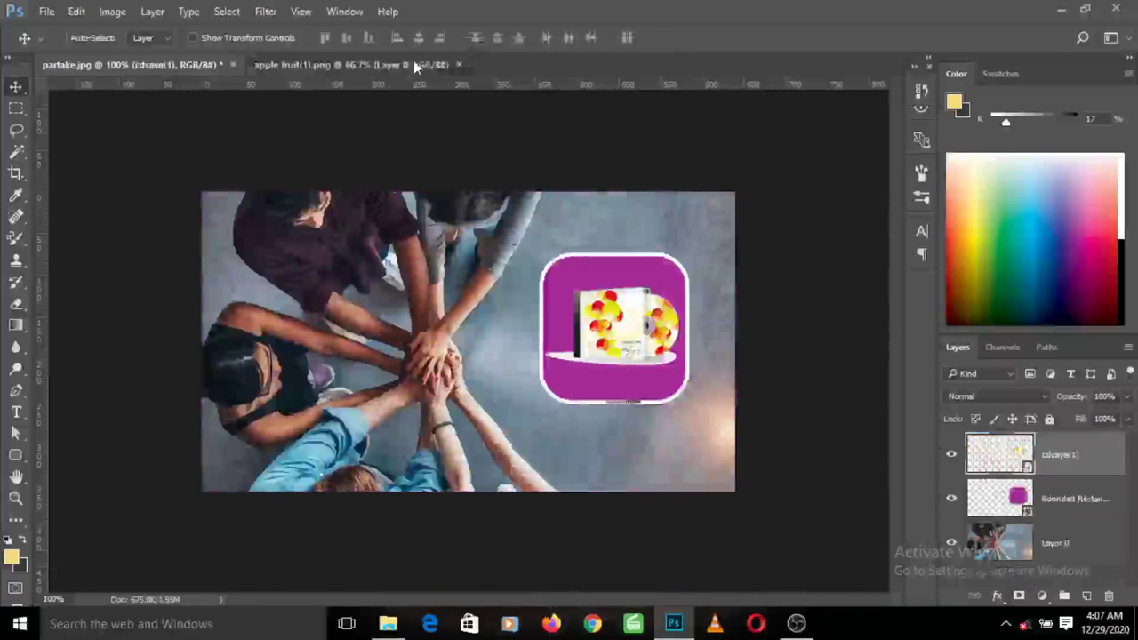
pyautogui.click(449, 66)
pyautogui.click(459, 65)
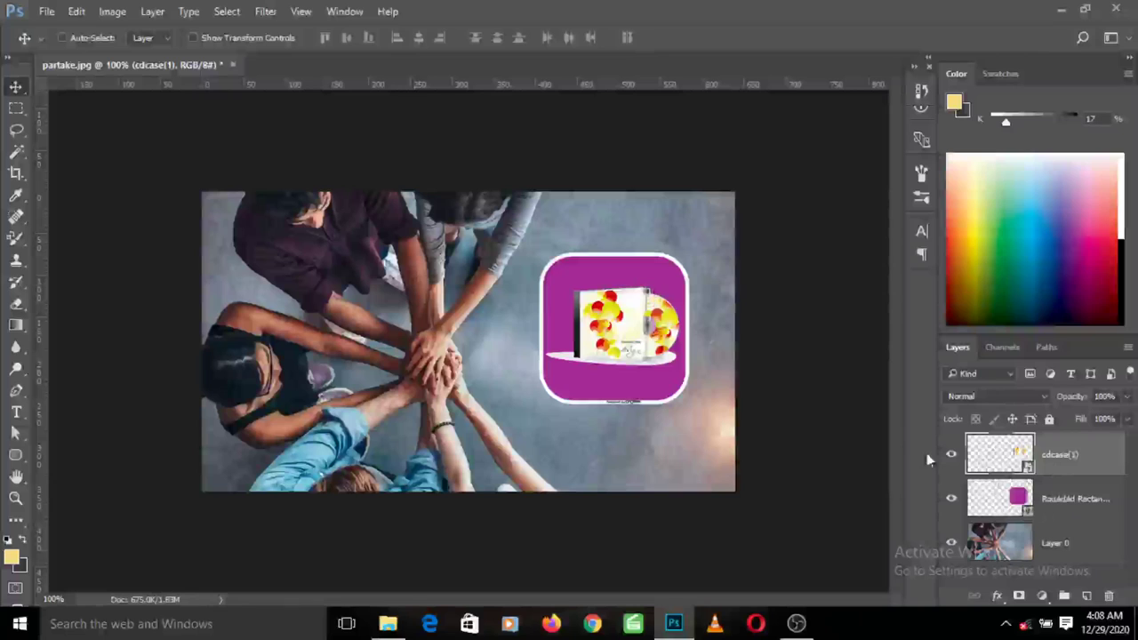
# Step: Move the cdcase(1) layer below the purple rounded rectangle layer
pyautogui.click(1007, 500)
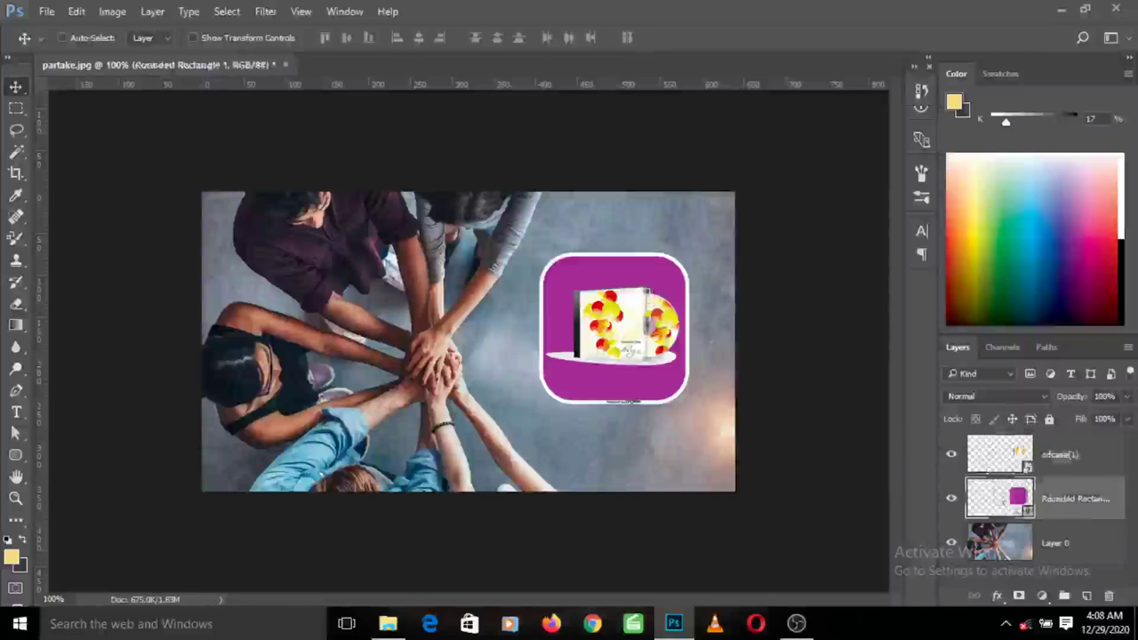
pyautogui.click(1032, 545)
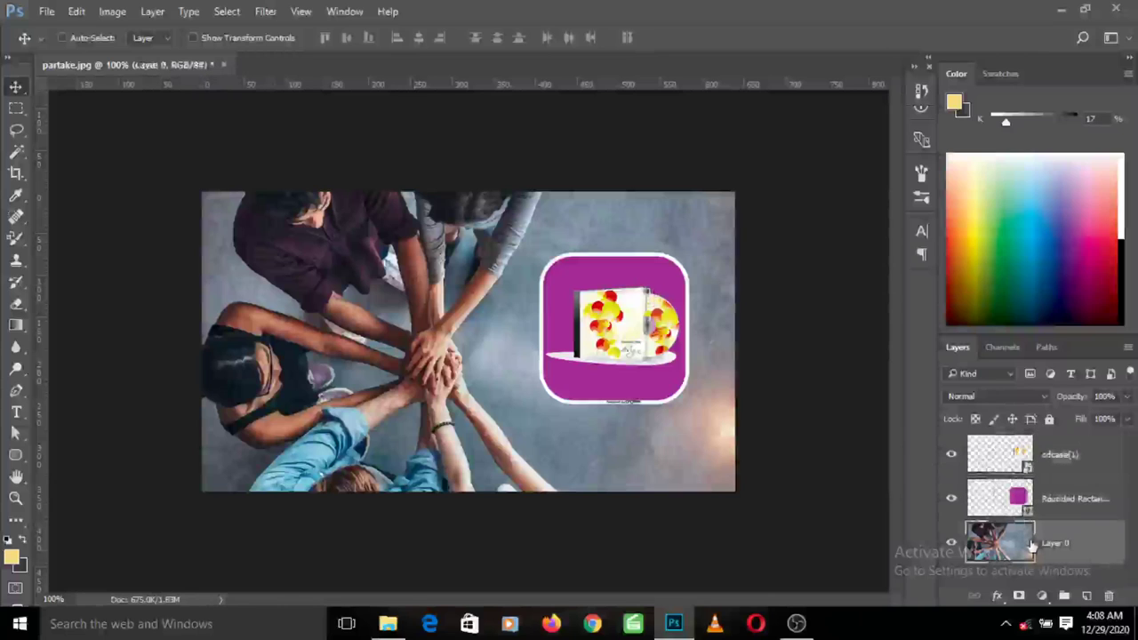
pyautogui.click(1050, 477)
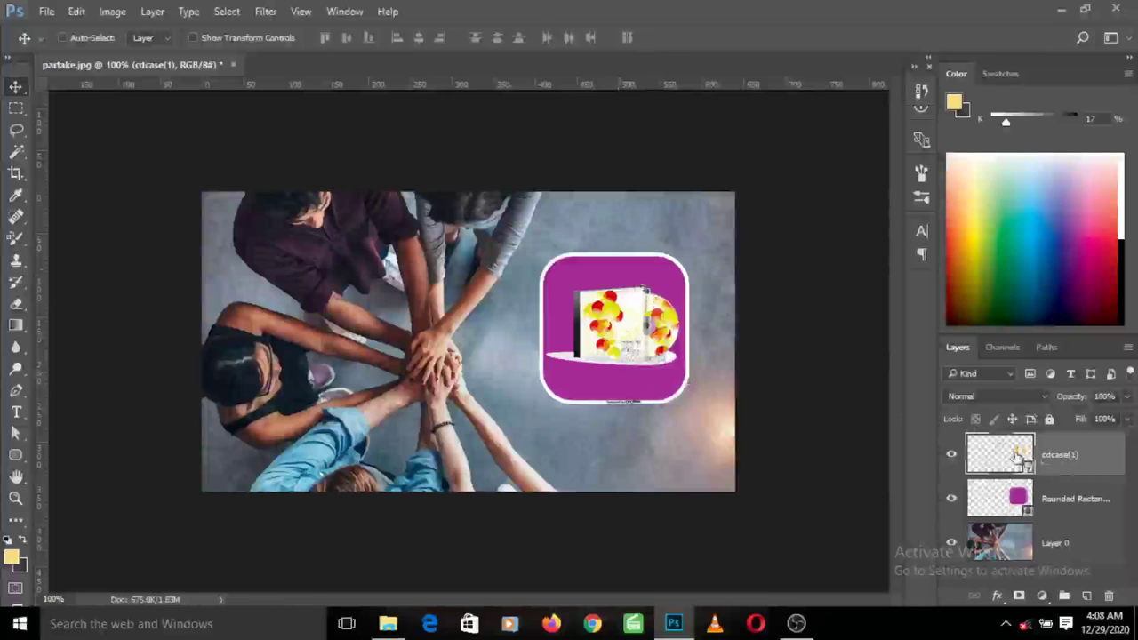
pyautogui.moveTo(1083, 470); pyautogui.dragTo(1086, 504)
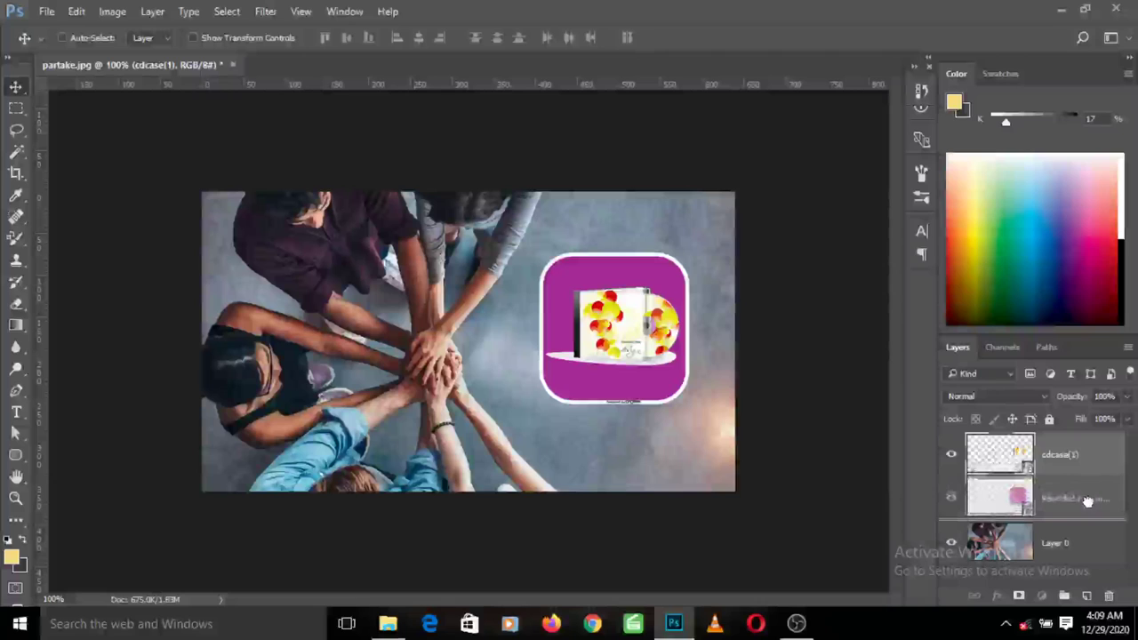
pyautogui.moveTo(1088, 502); pyautogui.dragTo(1088, 503)
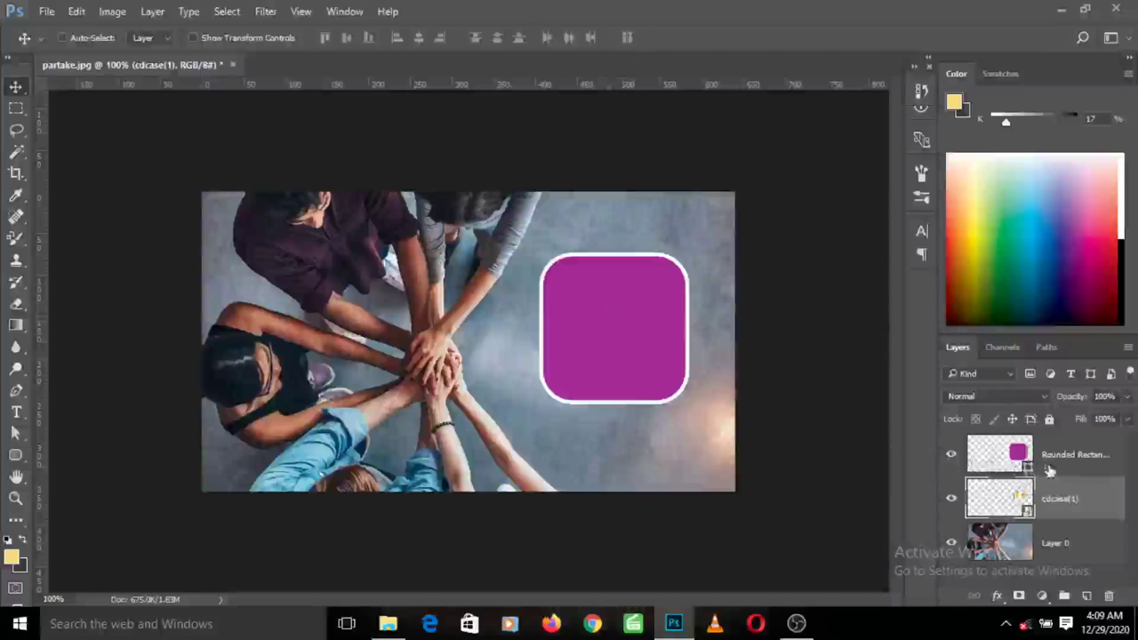
# Step: Move the photo layer to the top of the stack, and restore the order with cdcase(1) on top and the photo at the bottom
pyautogui.click(1084, 546)
pyautogui.moveTo(1084, 546); pyautogui.dragTo(1060, 450)
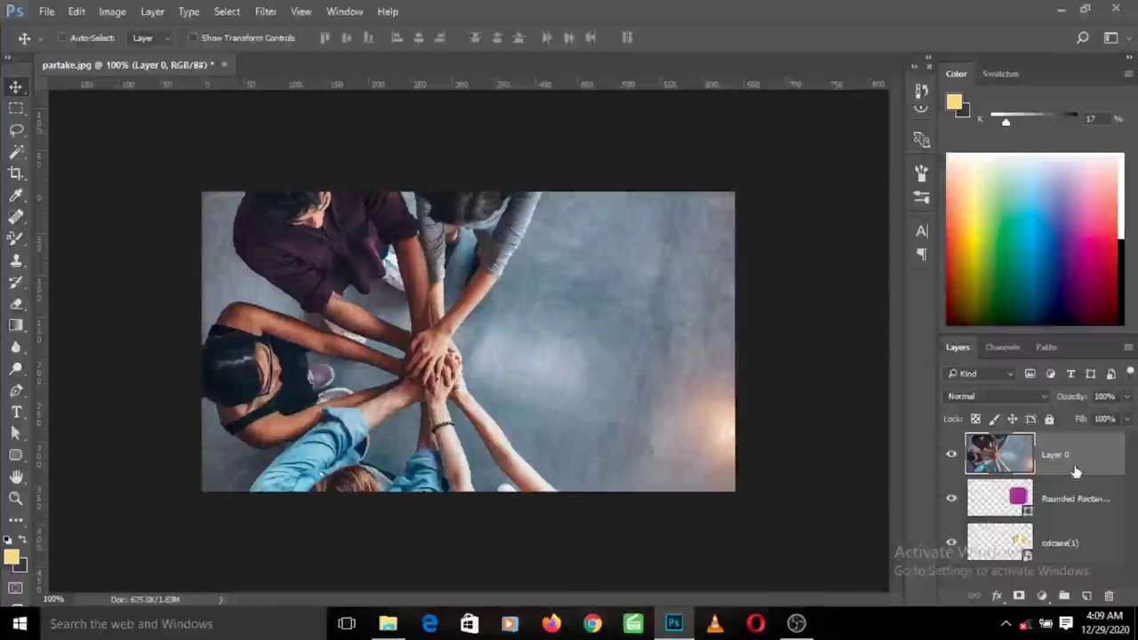
pyautogui.press('ctrl')
pyautogui.hotkey('ctrl', 'shift', '[')
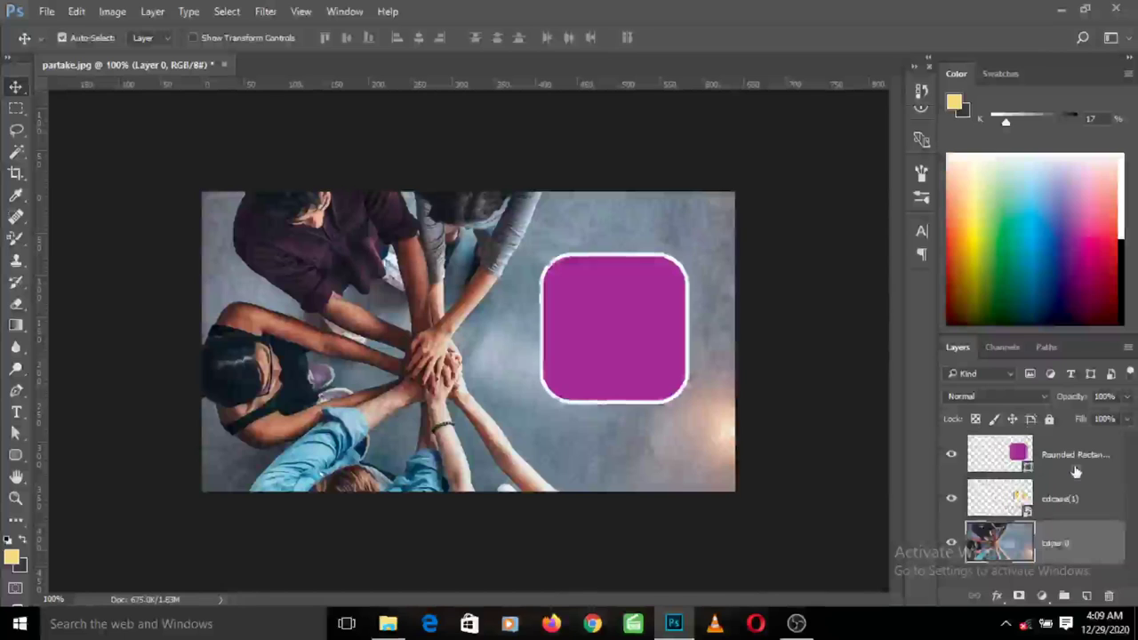
pyautogui.hotkey('ctrl', 'shift', ']')
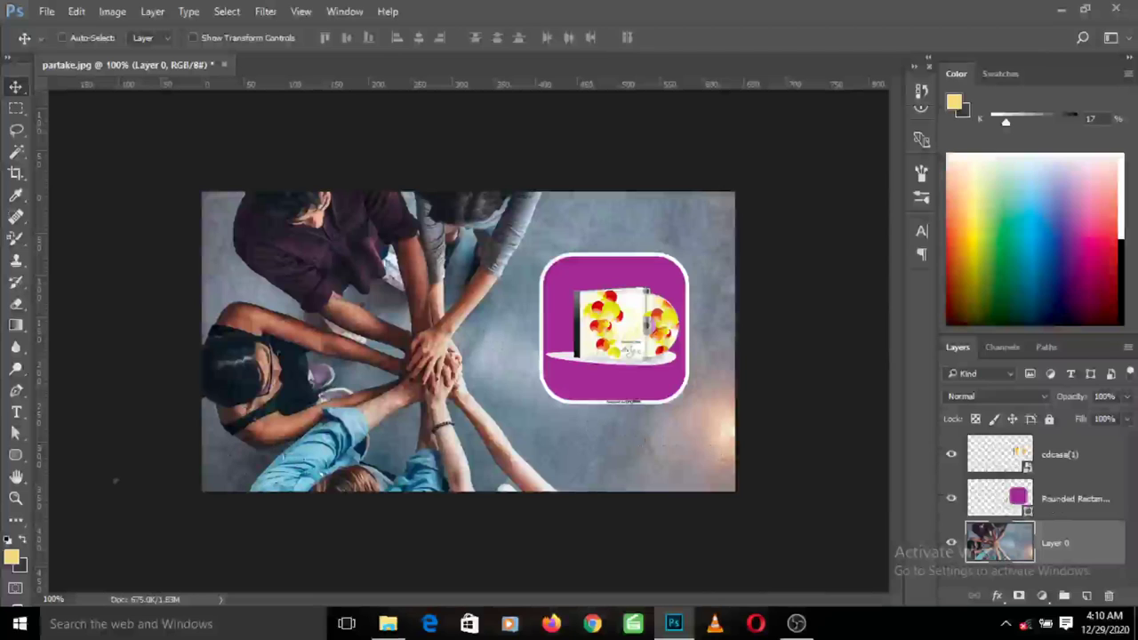
# Step: Draw a rounded rectangle about 83 × 85 px with a 40 px radius, overlapping the purple shape's lower-left corner
pyautogui.click(15, 455)
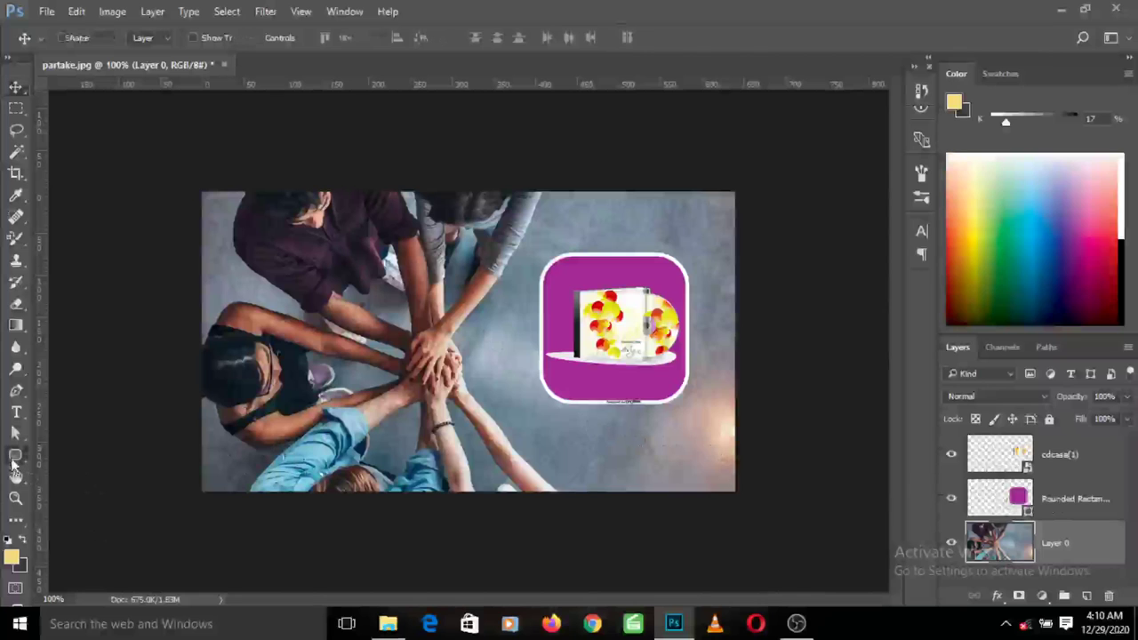
pyautogui.click(55, 471)
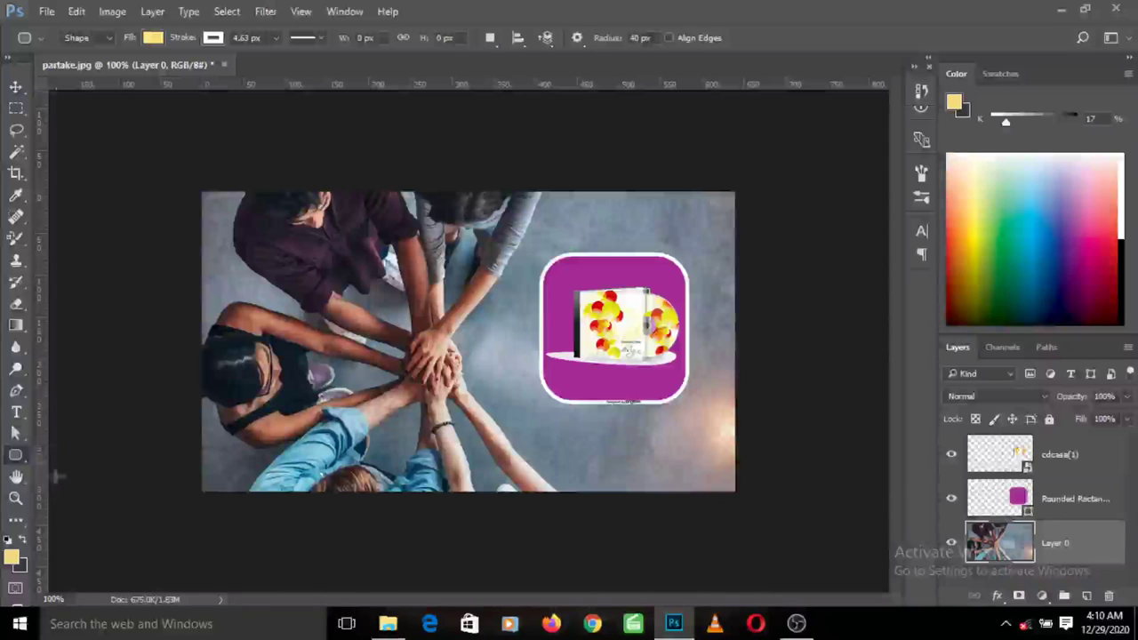
pyautogui.moveTo(538, 311); pyautogui.dragTo(575, 420)
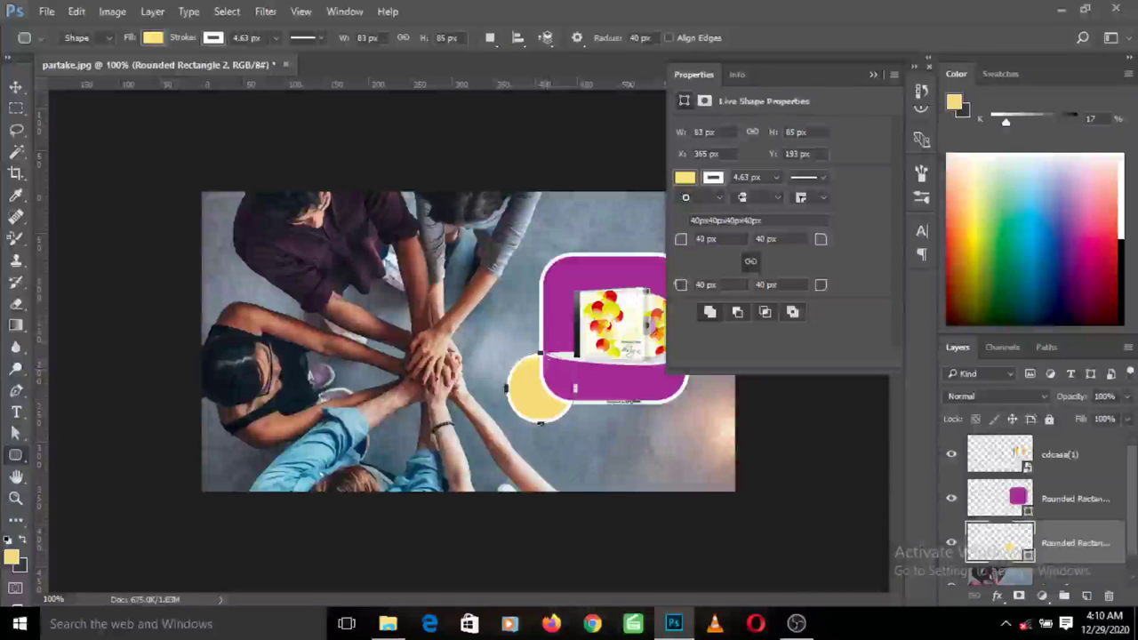
# Step: Set all corner radii of the small rounded rectangle to 20 px and fill it with red
pyautogui.click(750, 260)
pyautogui.write('20')
pyautogui.press('Tab')
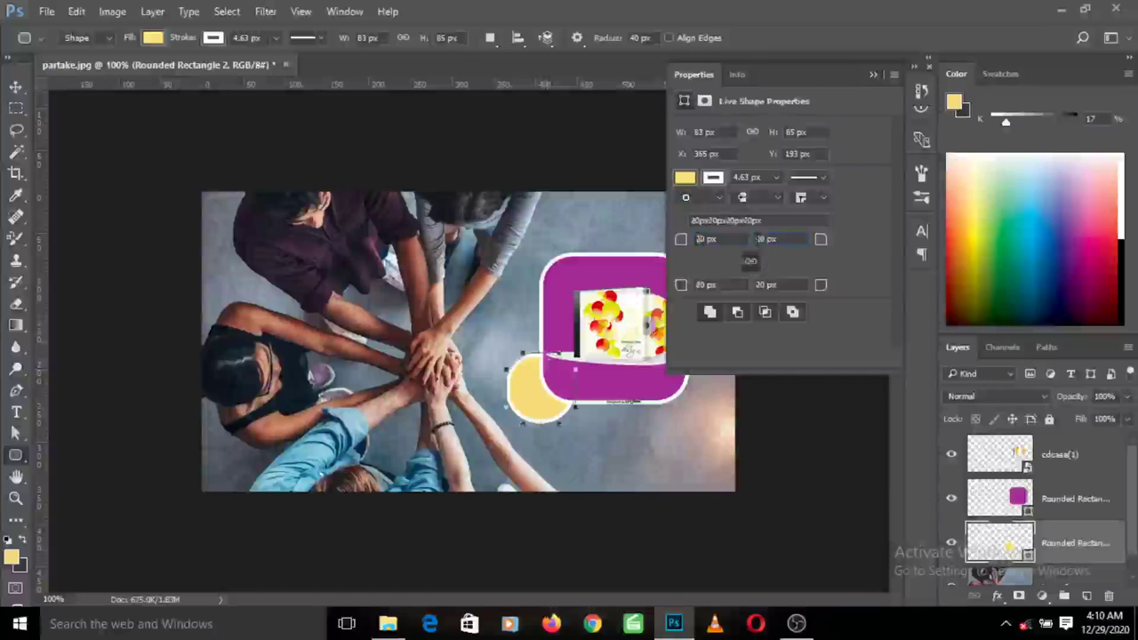
pyautogui.click(871, 76)
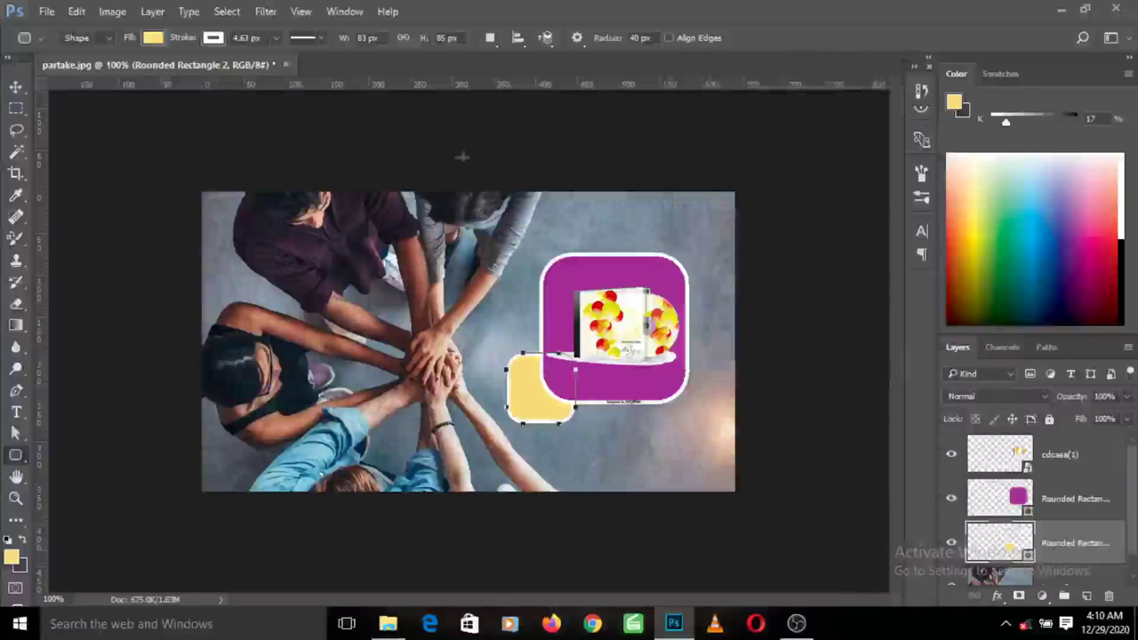
pyautogui.click(151, 40)
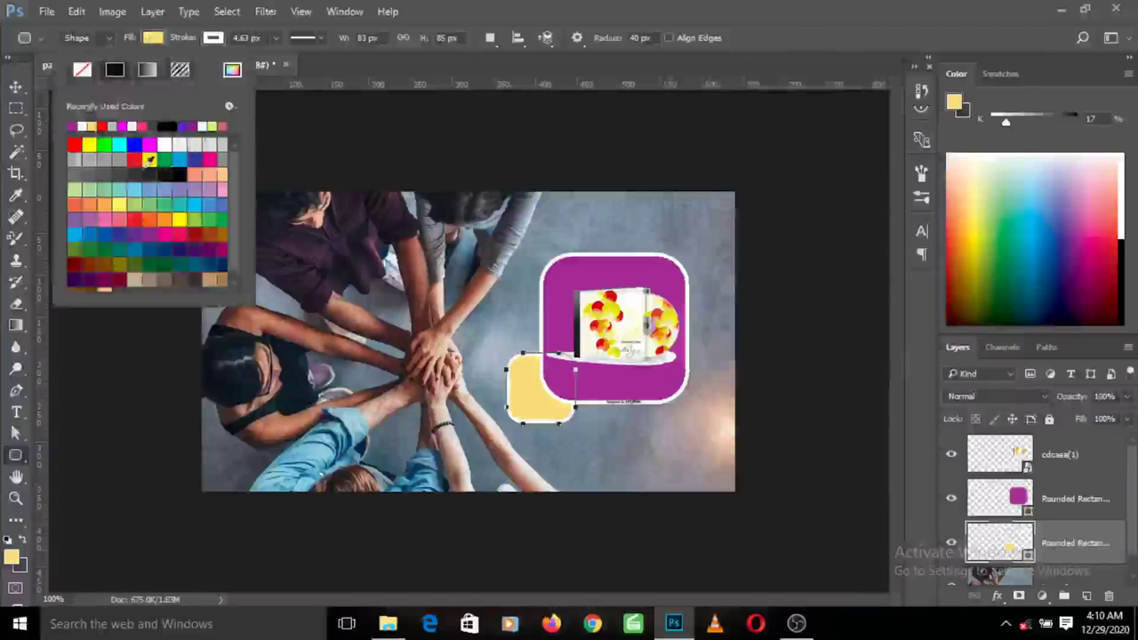
pyautogui.click(77, 144)
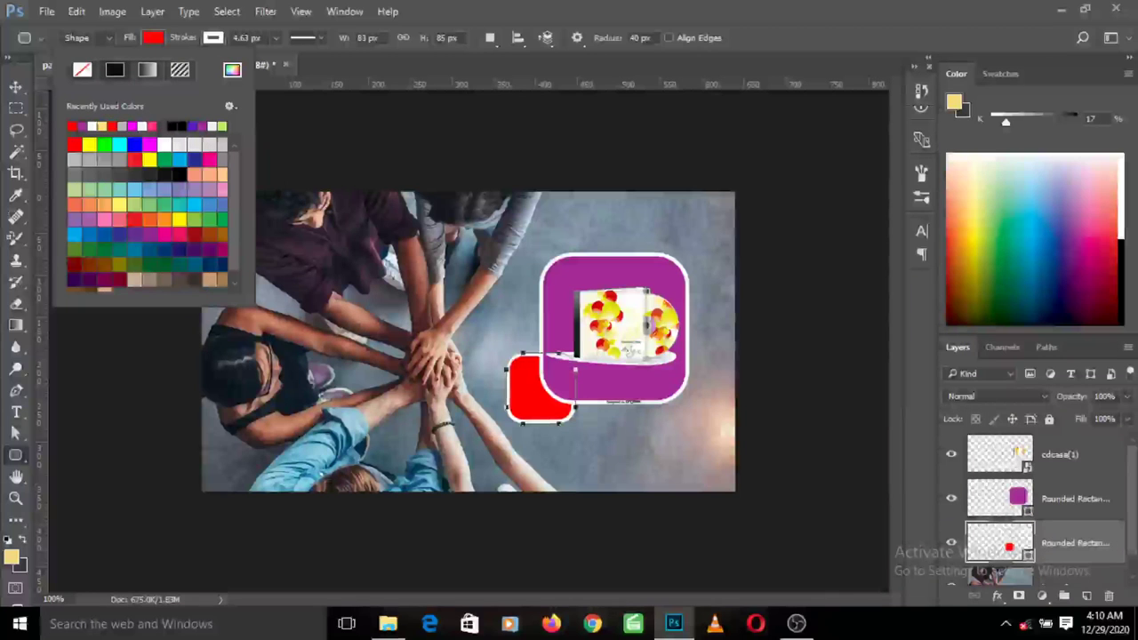
# Step: Move the red rounded rectangle layer to the top of the stack, above cdcase(1)
pyautogui.click(1064, 519)
pyautogui.click(1064, 519)
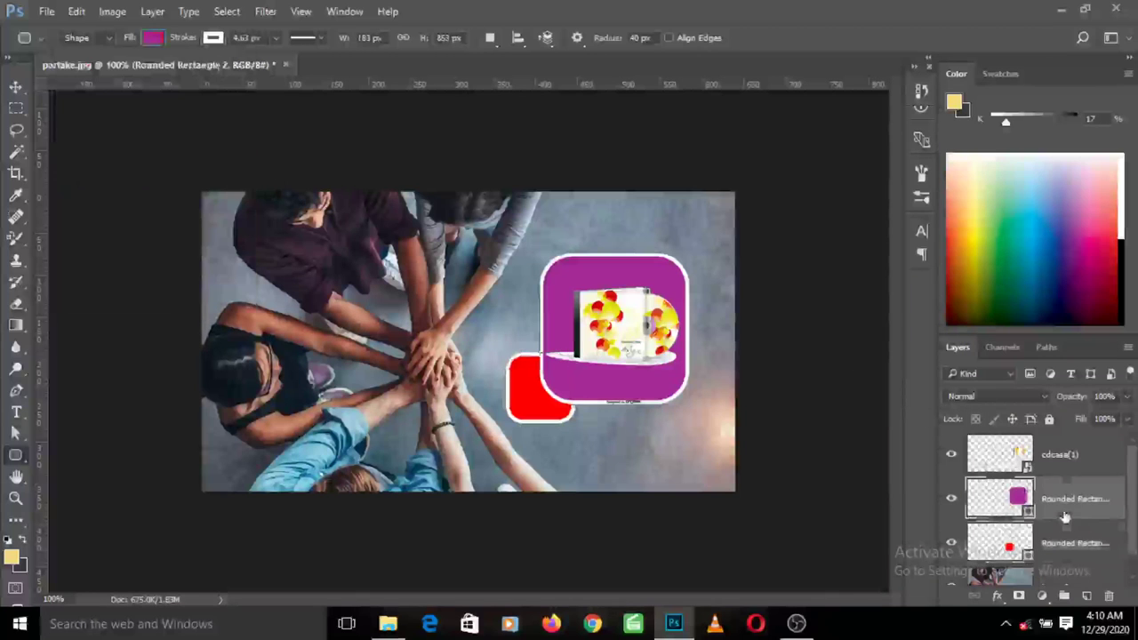
pyautogui.moveTo(1067, 537)
pyautogui.mouseDown()
pyautogui.moveTo(1053, 439)
pyautogui.moveTo(1067, 523)
pyautogui.mouseUp()
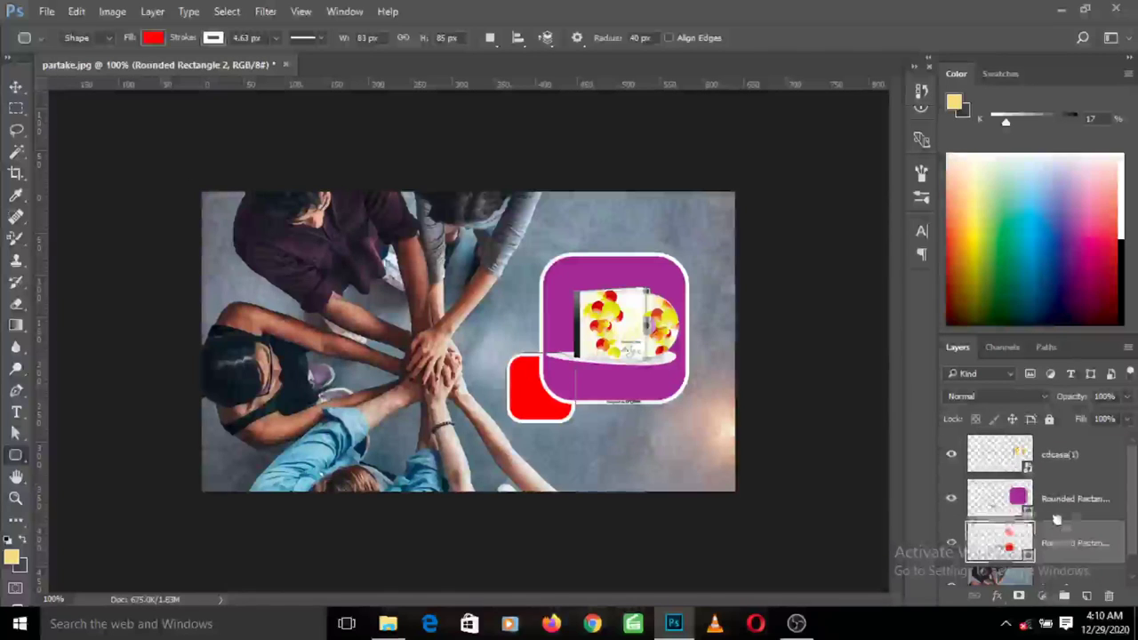
pyautogui.moveTo(1063, 538); pyautogui.dragTo(1042, 441)
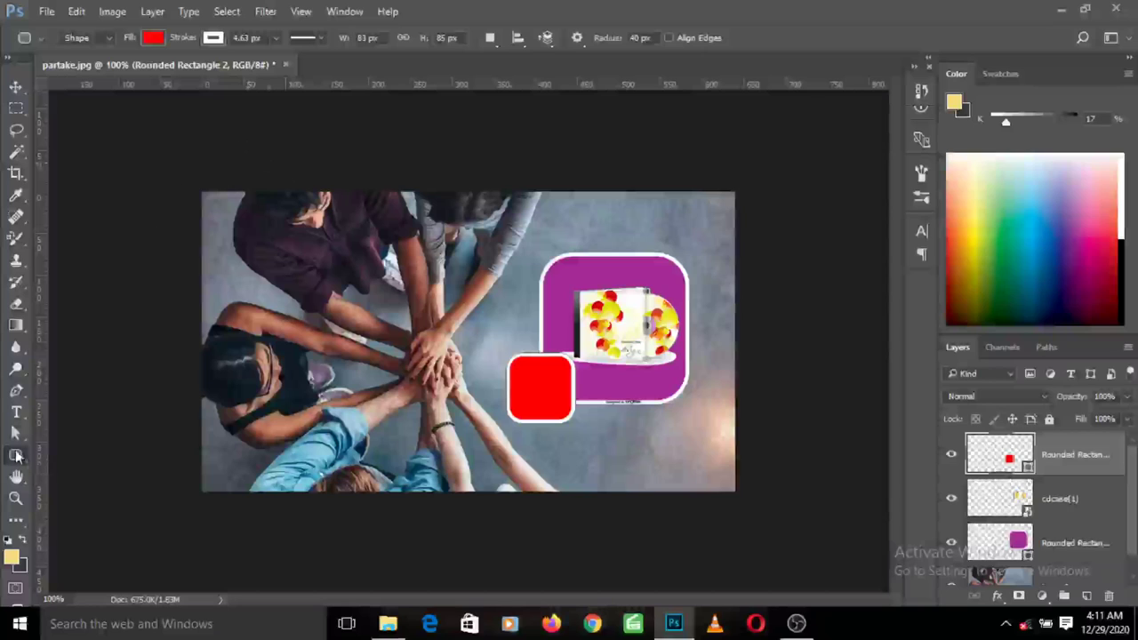
# Step: Draw a solid arrowhead custom shape about 37 px wide inside the red rounded rectangle
pyautogui.rightClick(16, 455)
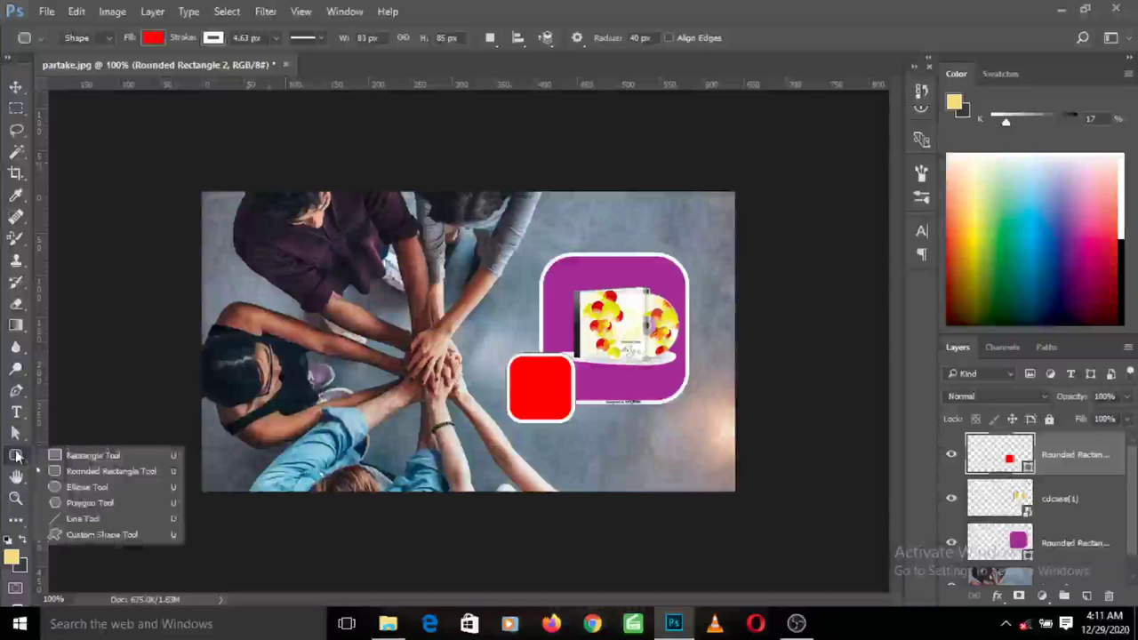
pyautogui.click(85, 536)
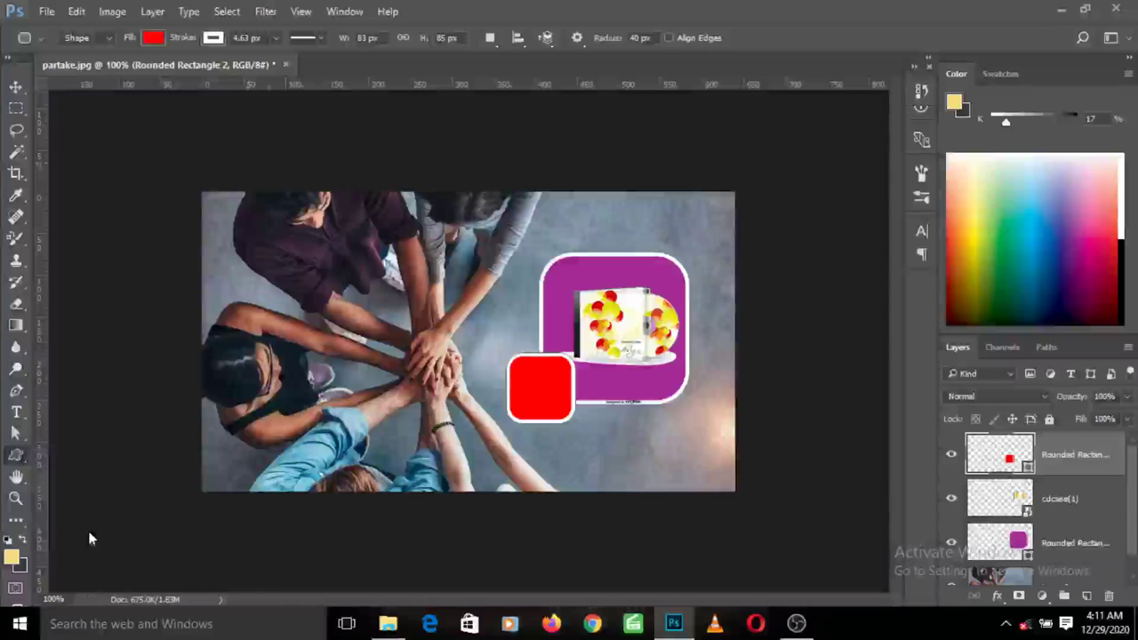
pyautogui.click(650, 39)
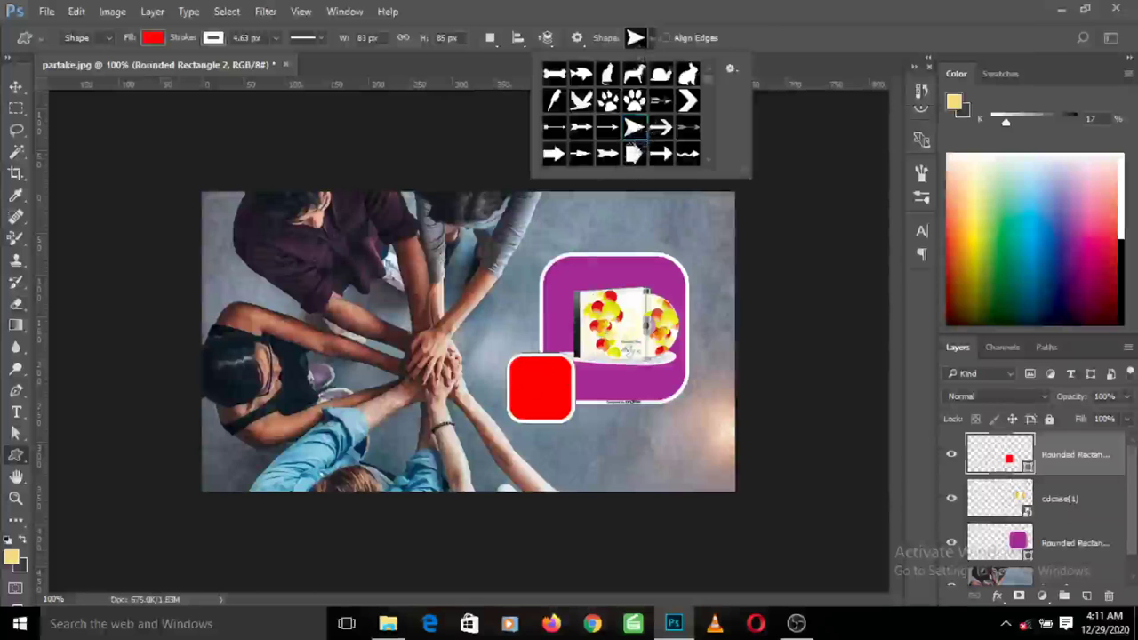
pyautogui.click(534, 377)
pyautogui.moveTo(534, 377); pyautogui.dragTo(562, 403)
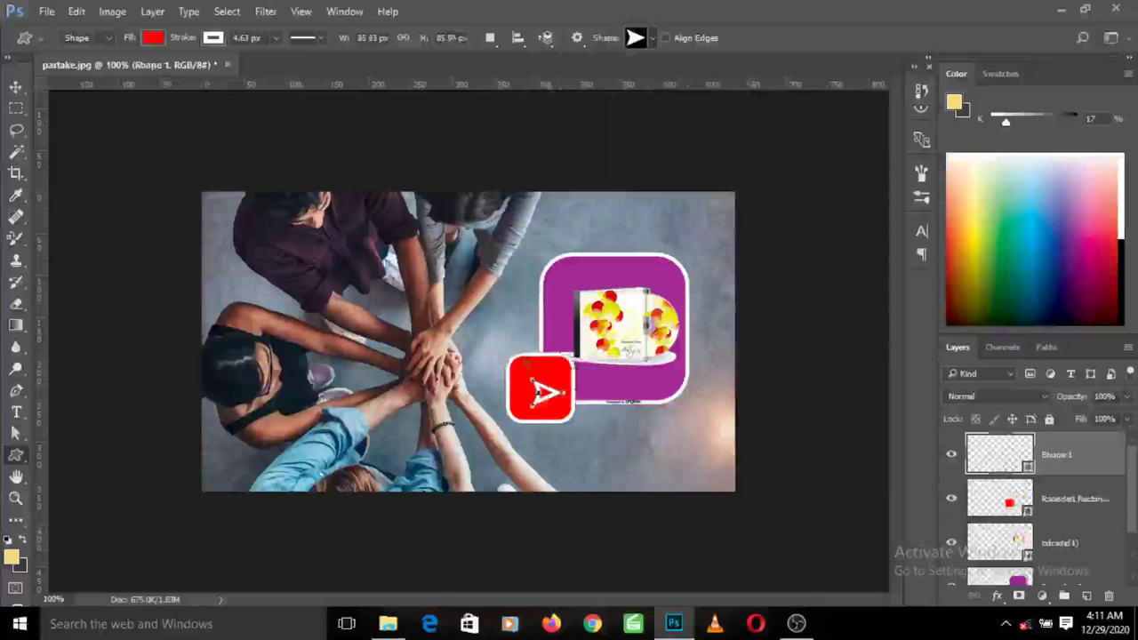
# Step: Give the arrowhead a white fill with no stroke and centre it in the red rounded rectangle
pyautogui.click(210, 45)
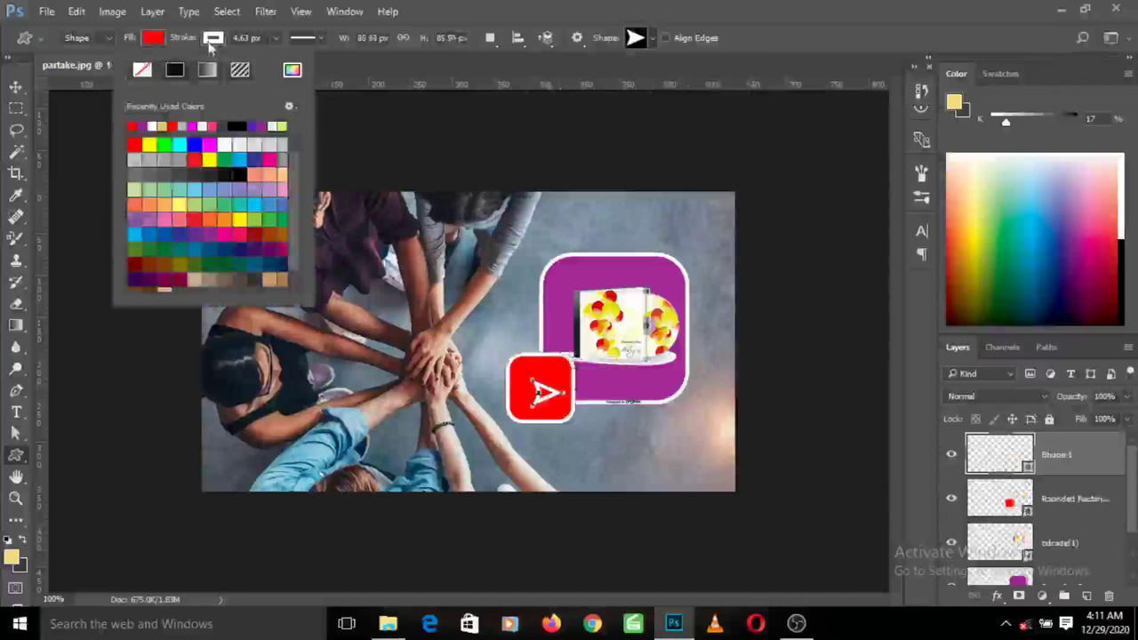
pyautogui.click(144, 72)
pyautogui.click(153, 37)
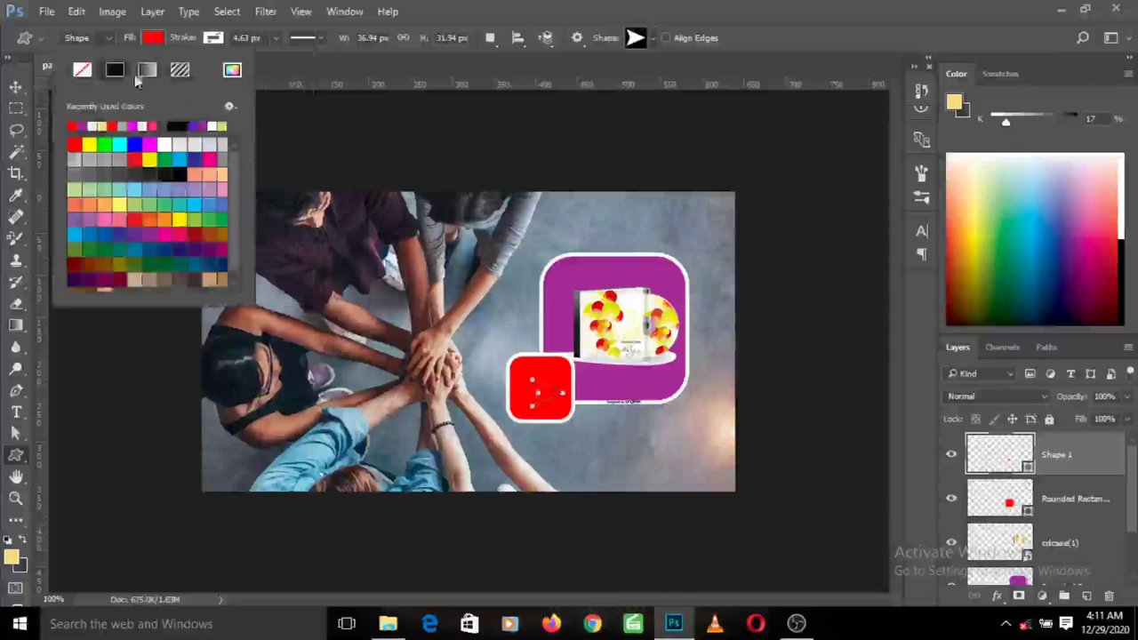
pyautogui.click(143, 125)
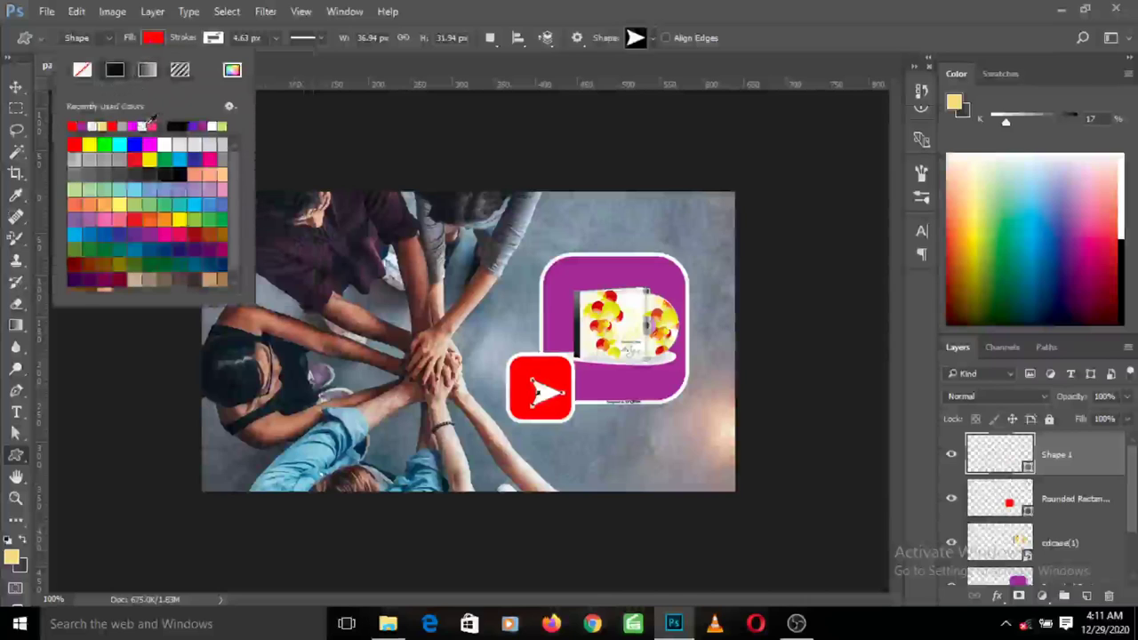
pyautogui.click(648, 21)
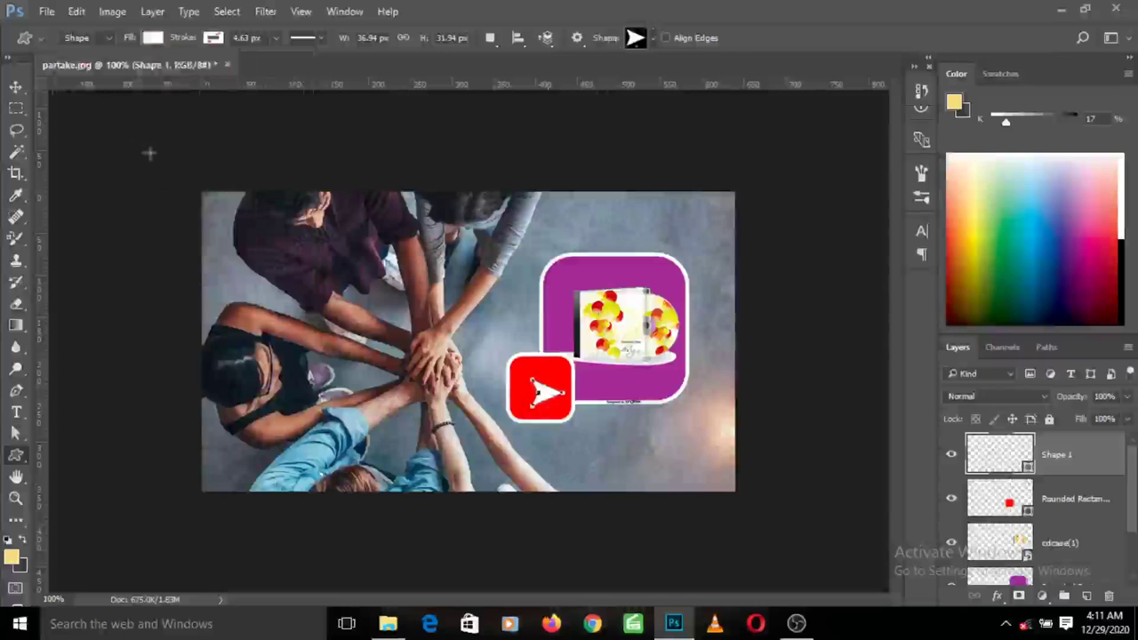
pyautogui.click(16, 87)
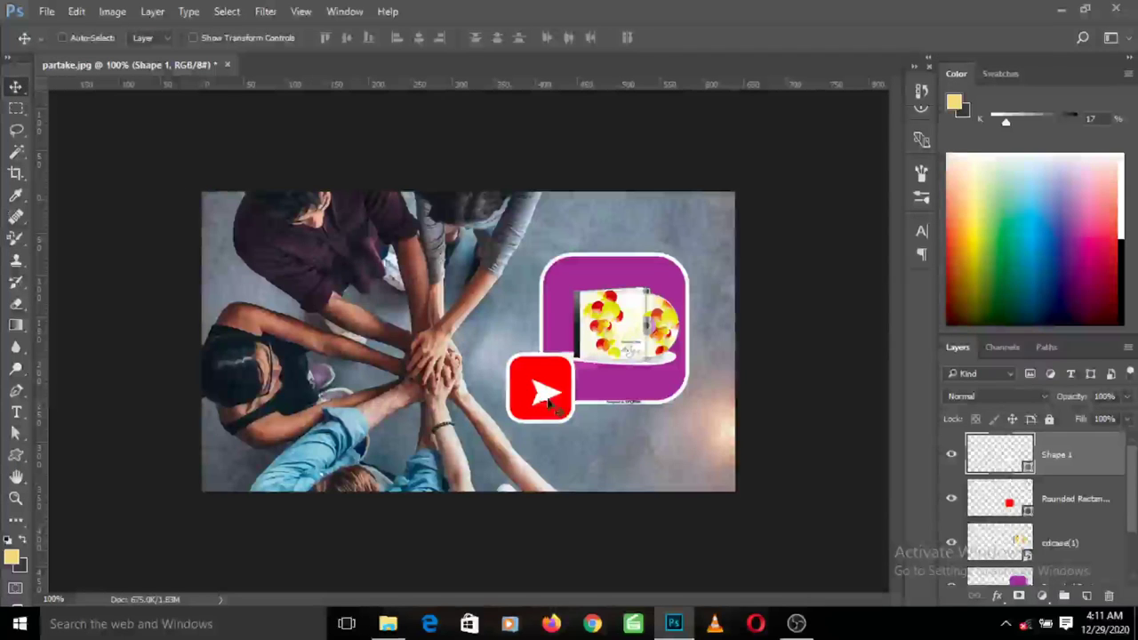
pyautogui.moveTo(539, 396); pyautogui.dragTo(543, 395)
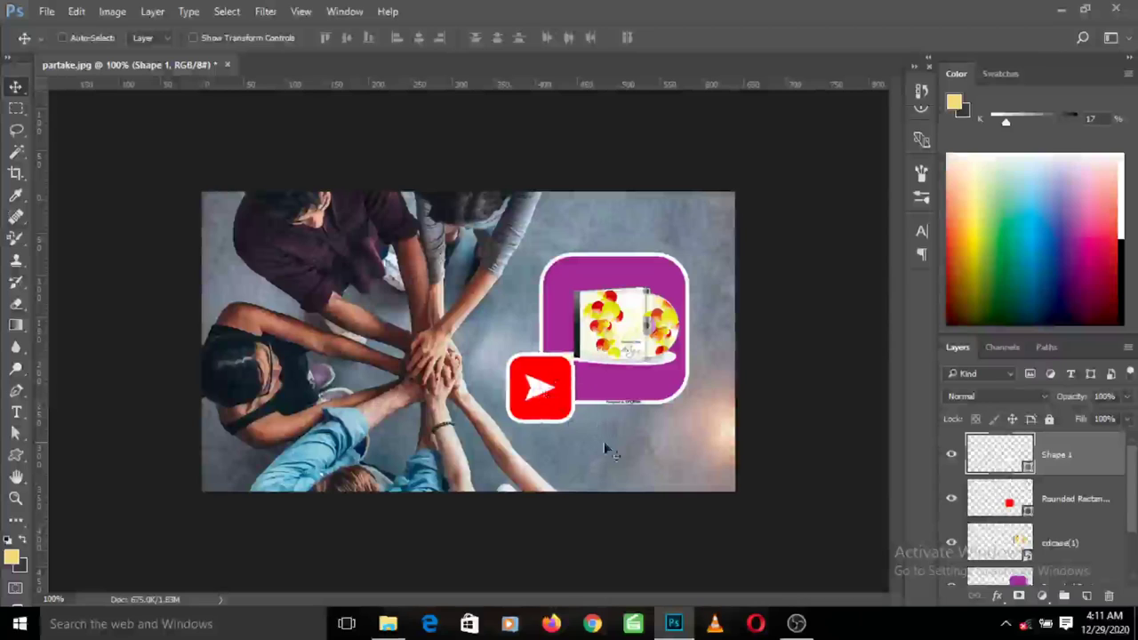
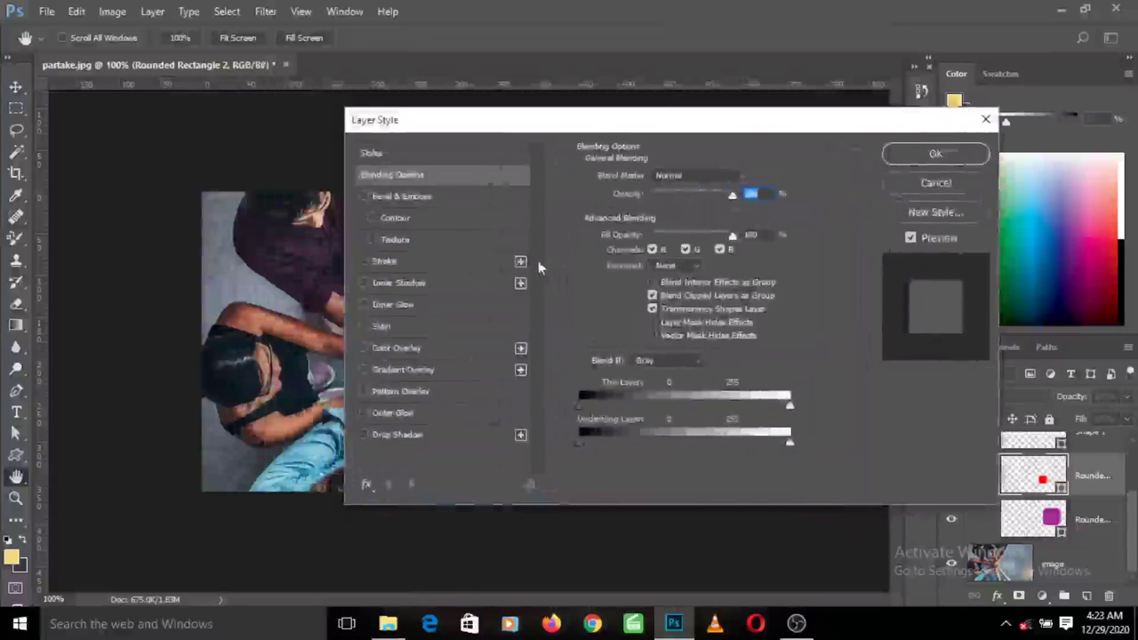
# Step: Enable Bevel & Emboss on the red rounded rectangle and open its settings, keeping the shape in view beside the dialog
pyautogui.moveTo(576, 124); pyautogui.dragTo(661, 148)
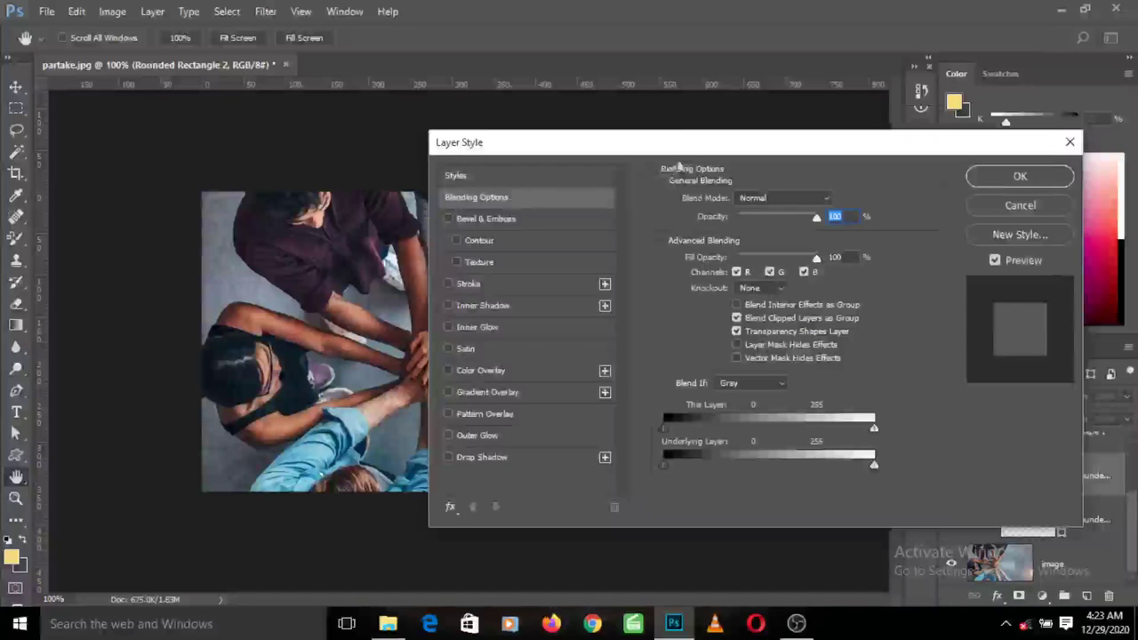
pyautogui.moveTo(682, 150); pyautogui.dragTo(885, 177)
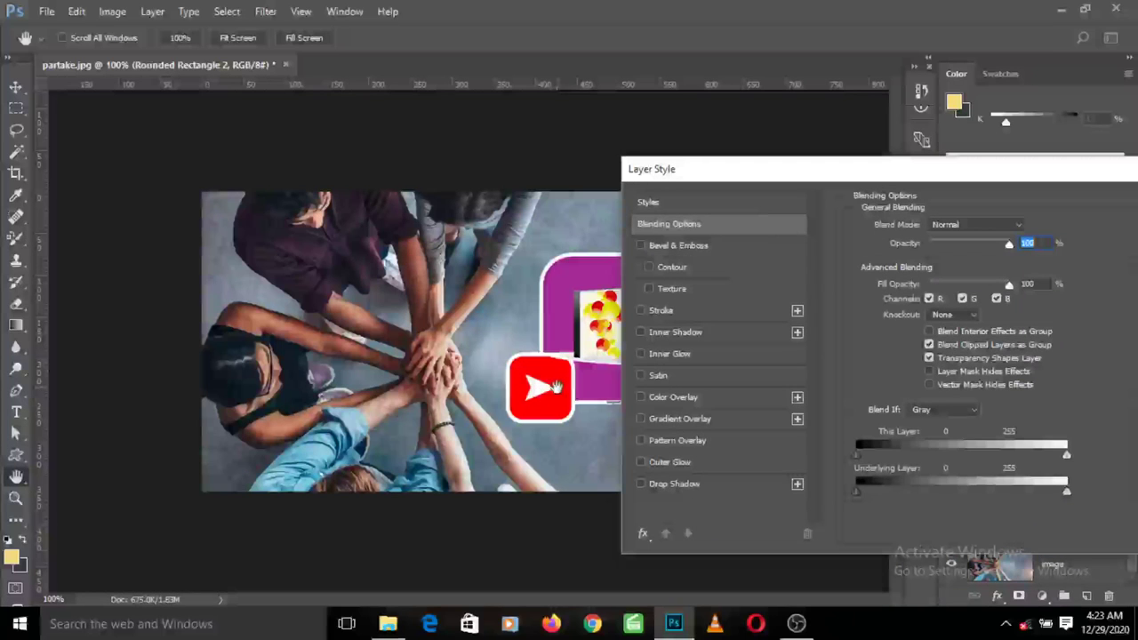
pyautogui.moveTo(800, 181); pyautogui.dragTo(783, 150)
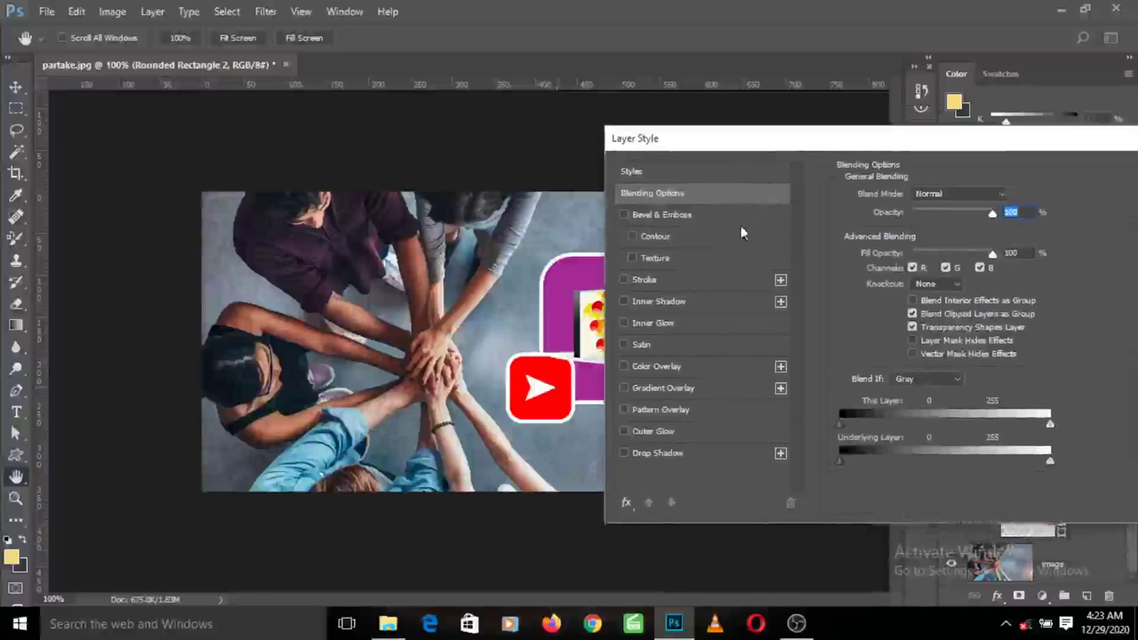
pyautogui.click(624, 214)
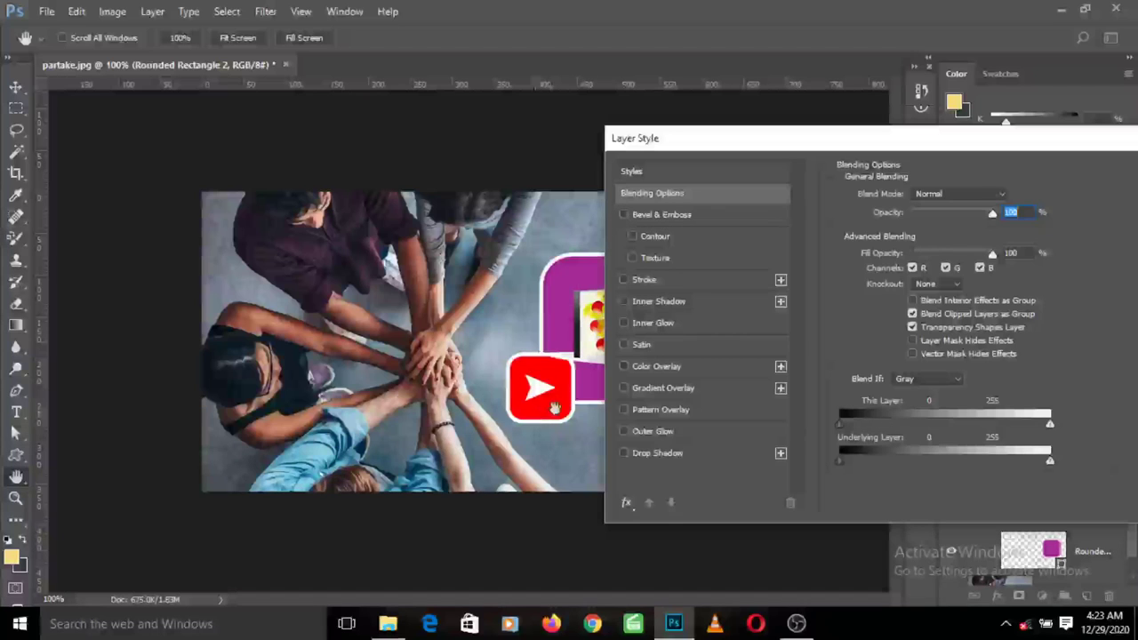
pyautogui.click(624, 215)
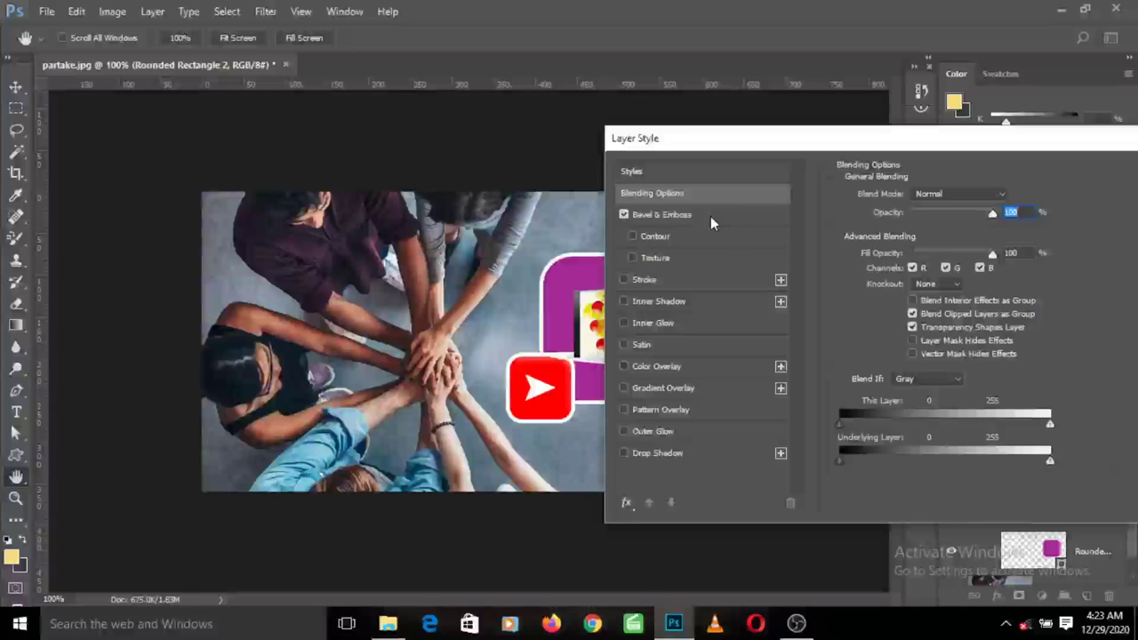
pyautogui.click(720, 222)
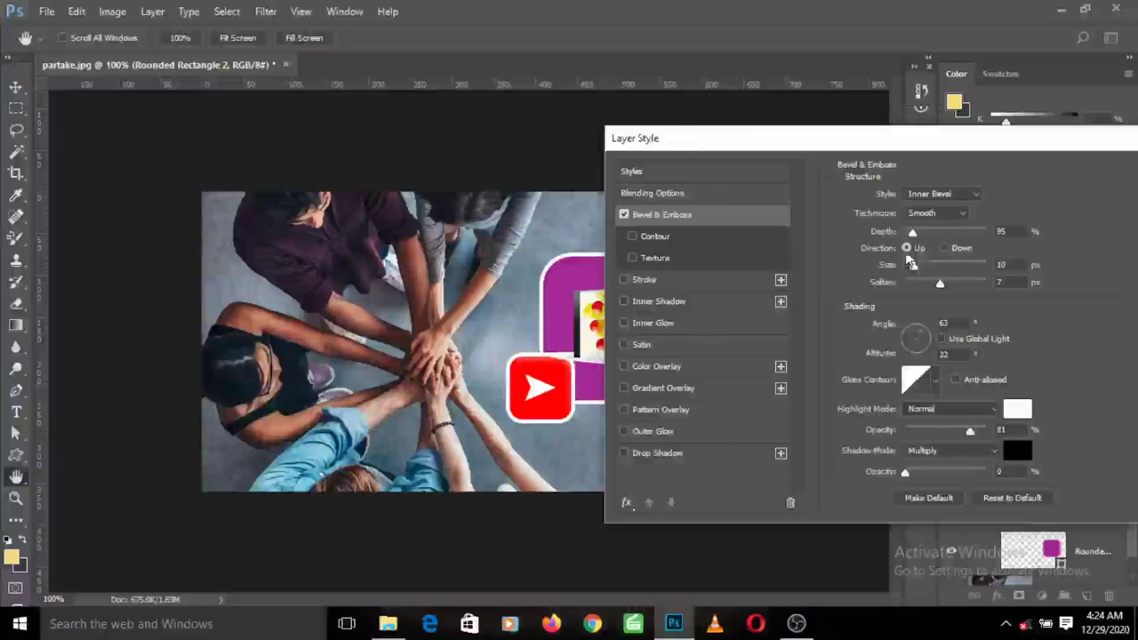
# Step: Try the Emboss style, return to Inner Bevel, and set the bevel's depth to 501% and soften to 8 px
pyautogui.click(959, 194)
pyautogui.click(945, 230)
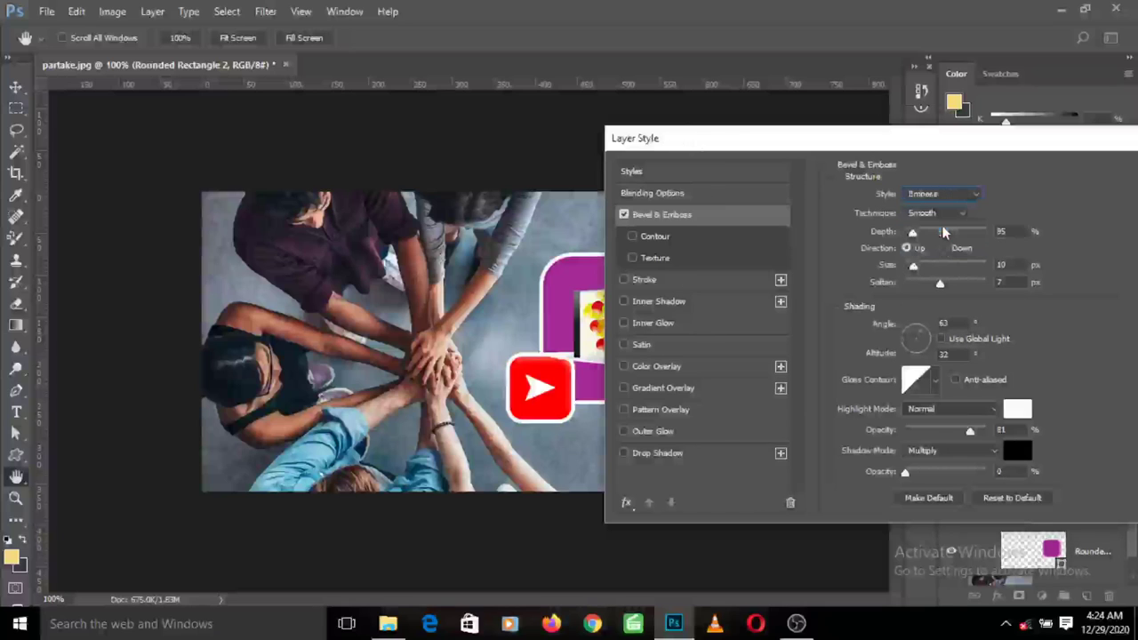
pyautogui.moveTo(912, 233); pyautogui.dragTo(969, 246)
pyautogui.click(947, 197)
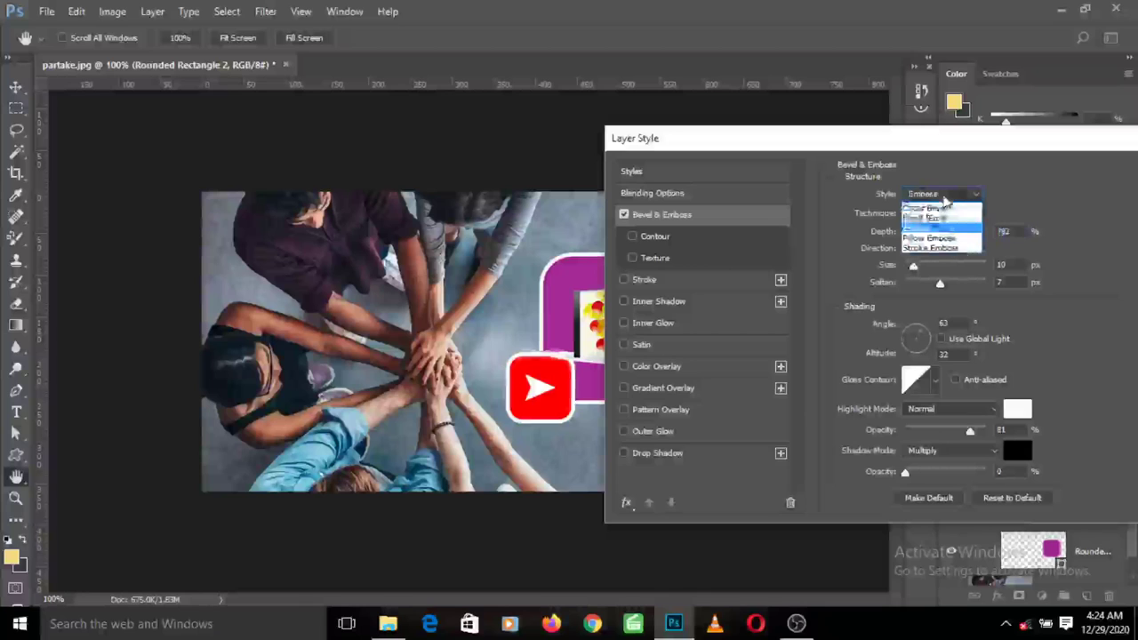
pyautogui.click(944, 219)
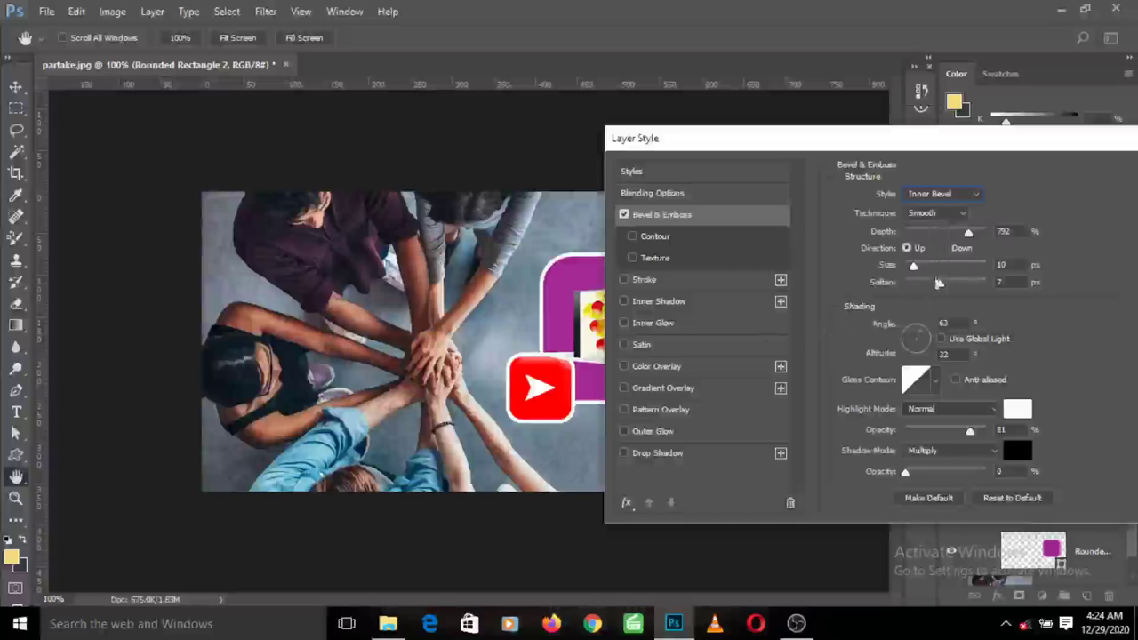
pyautogui.moveTo(969, 234); pyautogui.dragTo(950, 289)
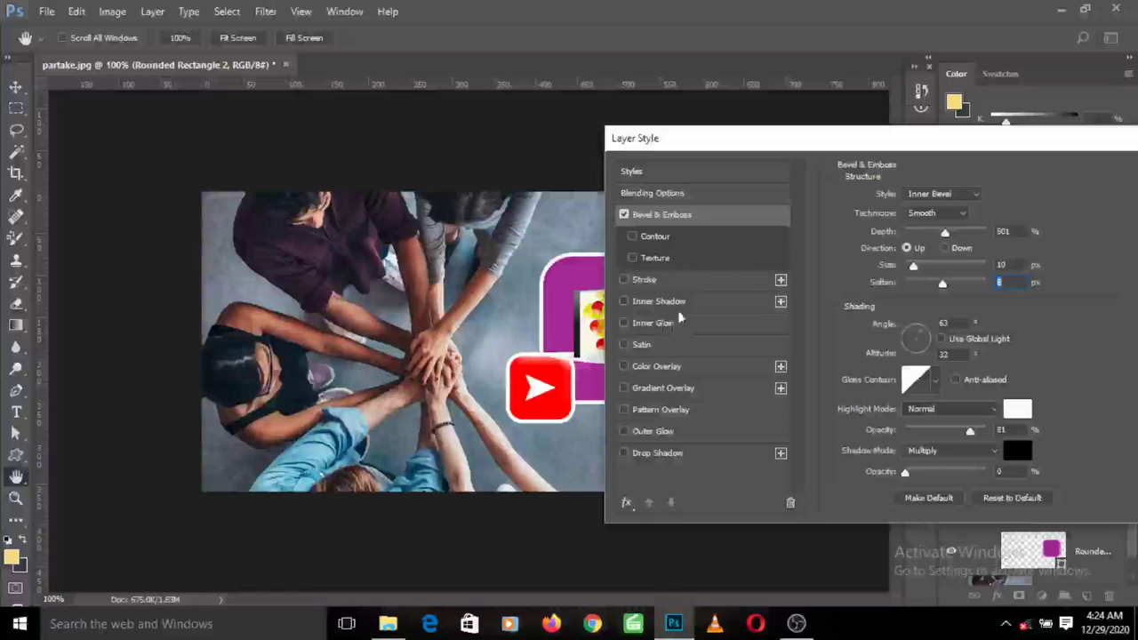
# Step: Add a 4 px yellow stroke effect to the red rounded rectangle, trying the Inside position before returning it to Outside
pyautogui.click(705, 284)
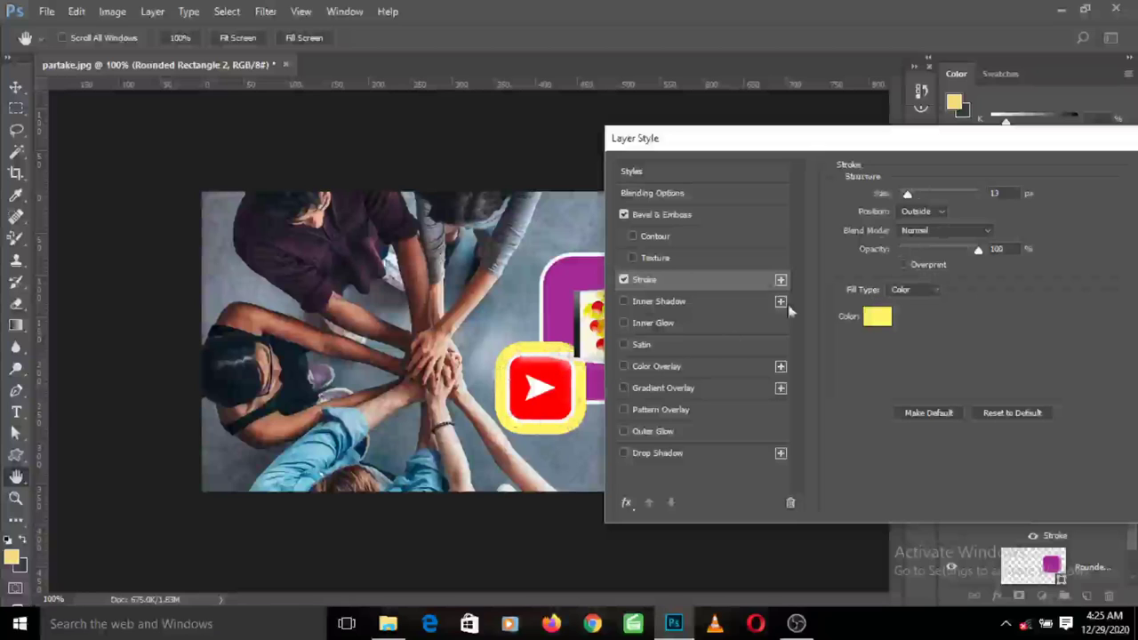
pyautogui.moveTo(908, 195); pyautogui.dragTo(901, 205)
pyautogui.click(920, 212)
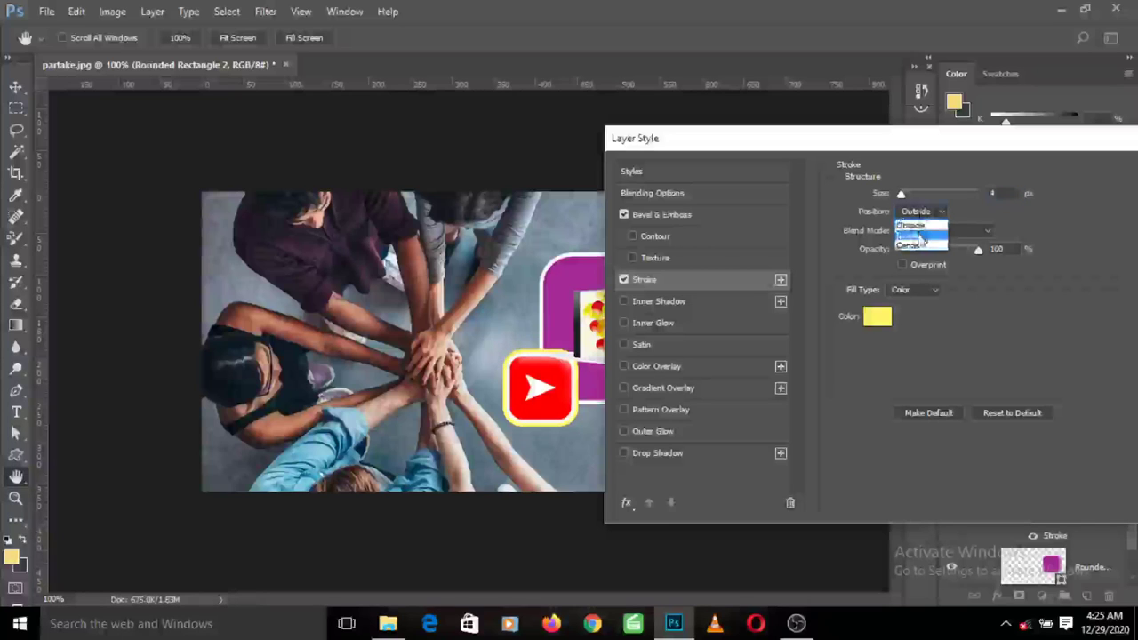
pyautogui.click(920, 235)
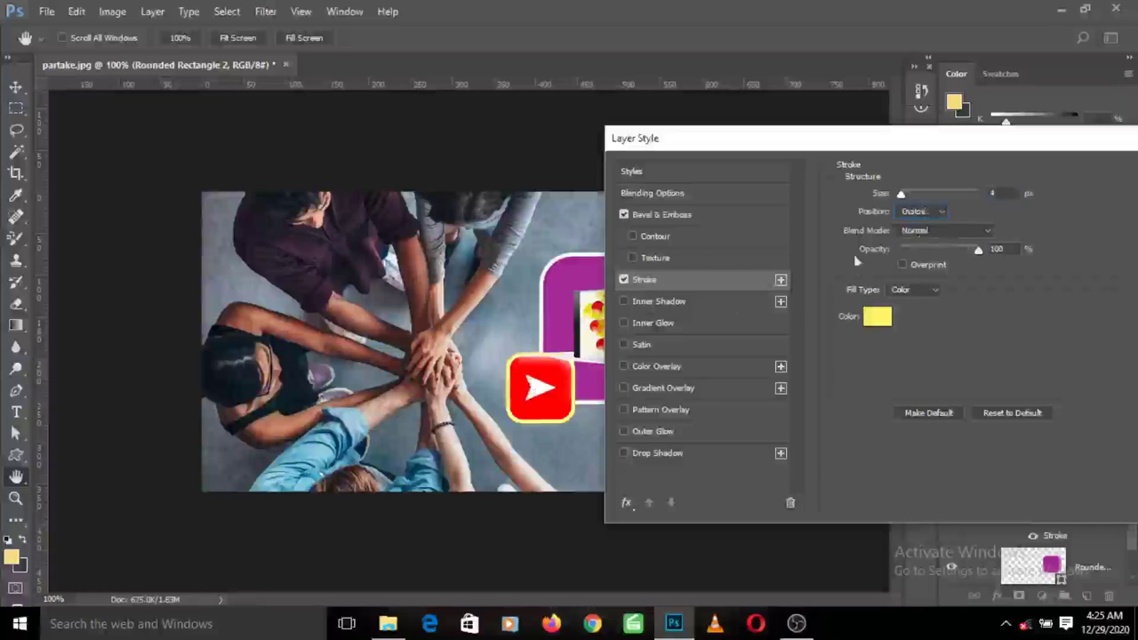
pyautogui.click(921, 211)
pyautogui.click(916, 223)
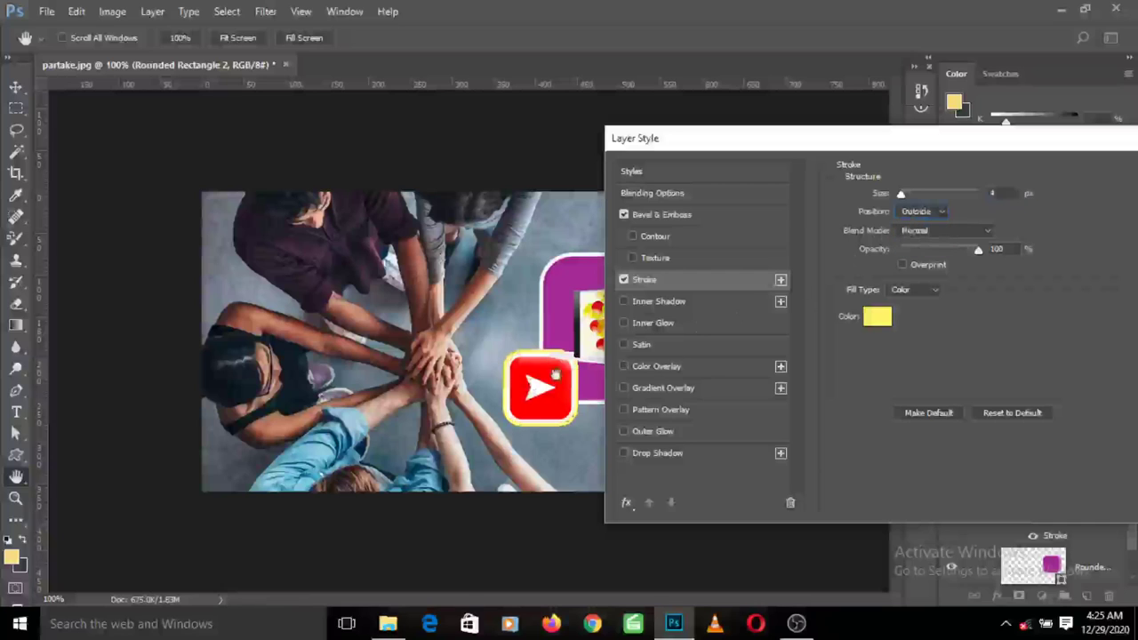
# Step: Look through the stroke's blend modes, keep Normal, and lower the stroke's opacity to about 80%
pyautogui.click(937, 231)
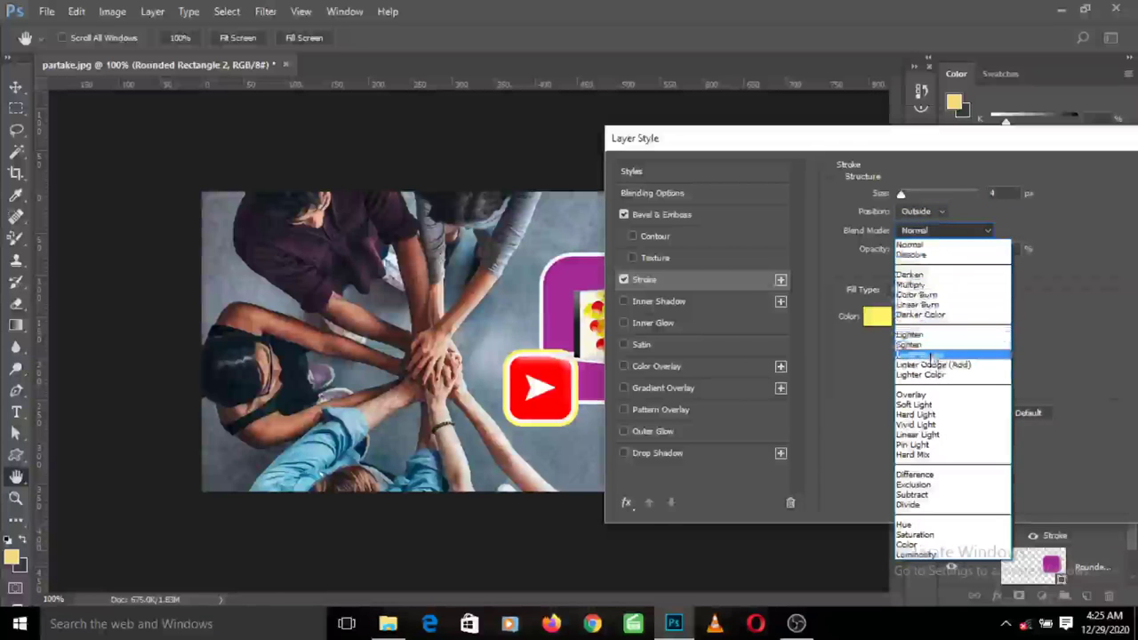
pyautogui.click(1044, 226)
pyautogui.moveTo(976, 256); pyautogui.dragTo(916, 267)
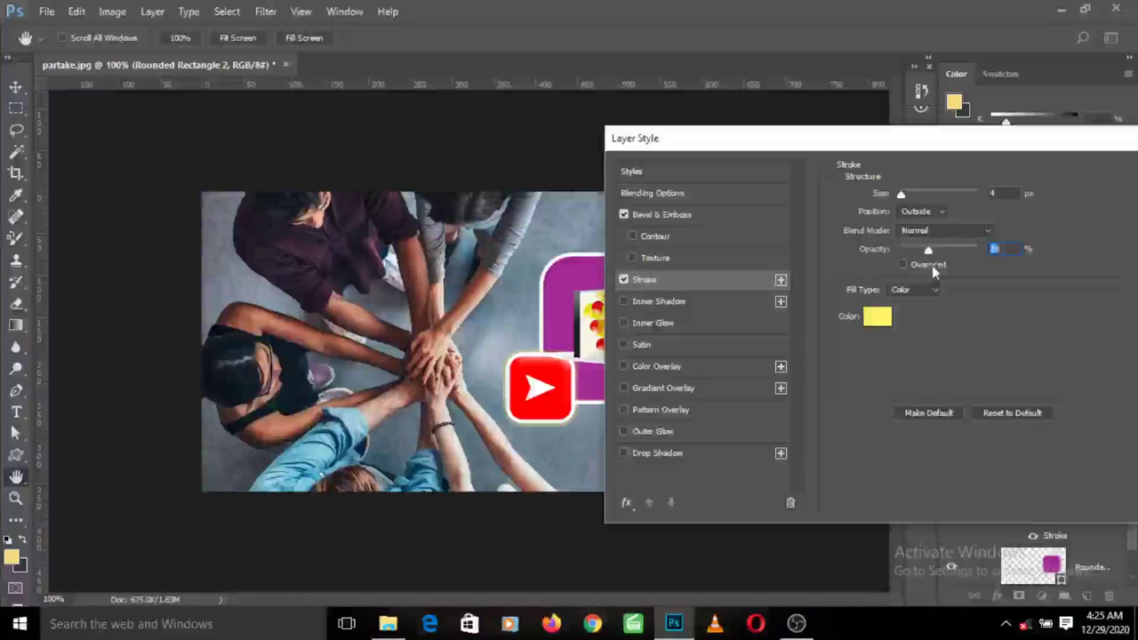
pyautogui.moveTo(942, 264)
pyautogui.mouseDown()
pyautogui.moveTo(899, 285)
pyautogui.moveTo(964, 268)
pyautogui.mouseUp()
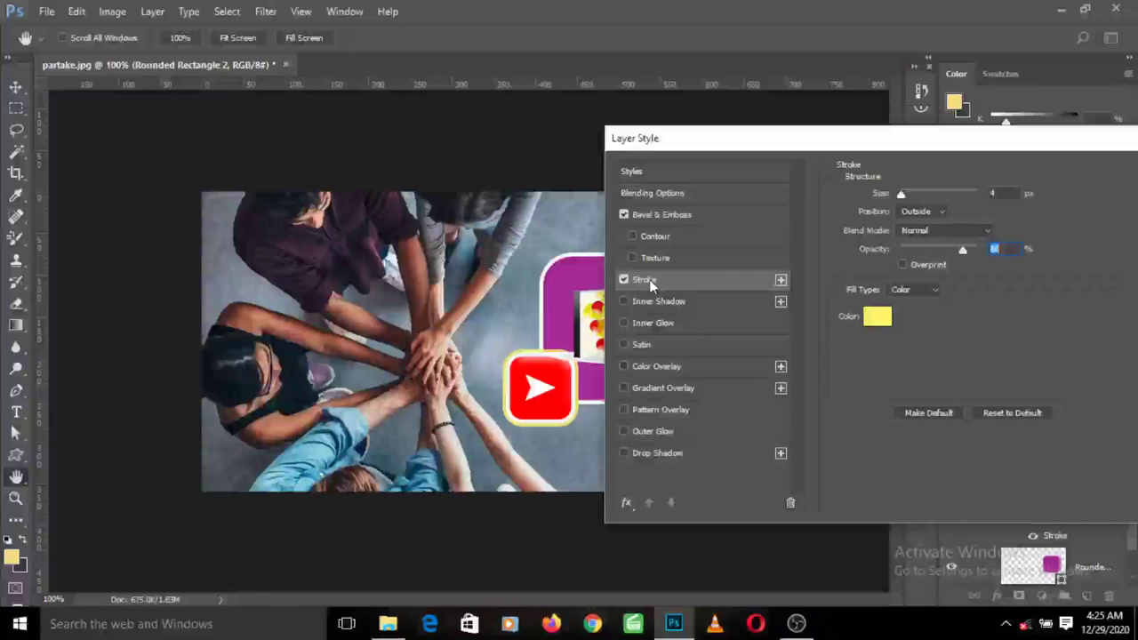
# Step: Try Inner Shadow, Inner Glow, Satin, Color, Gradient and Pattern Overlay, Outer Glow and Drop Shadow on the red rounded rectangle
pyautogui.click(690, 306)
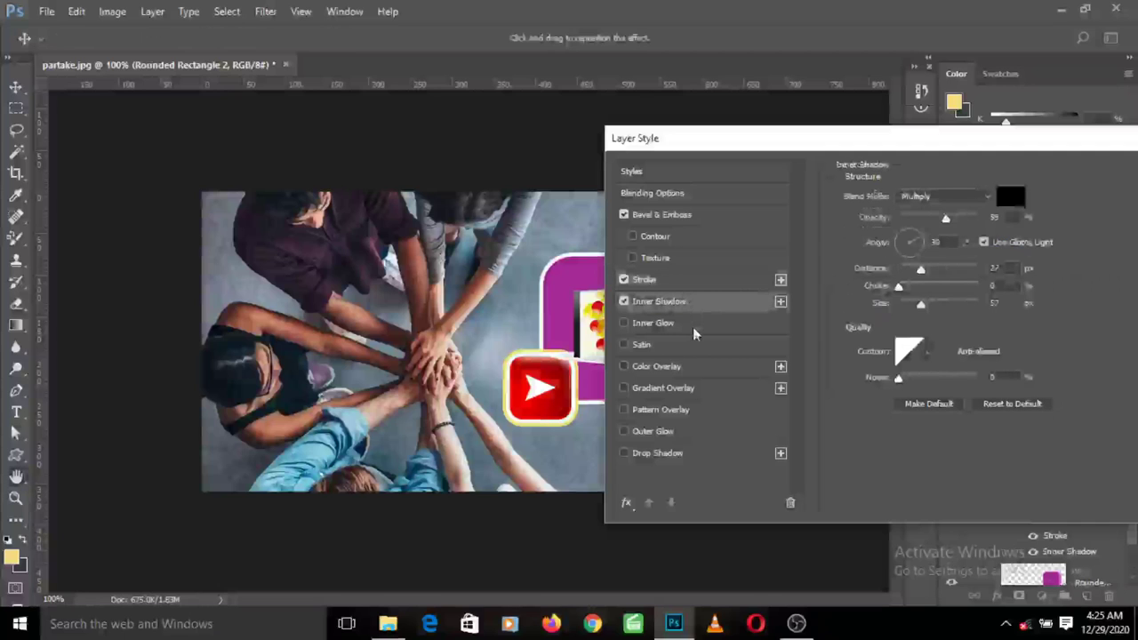
pyautogui.click(694, 326)
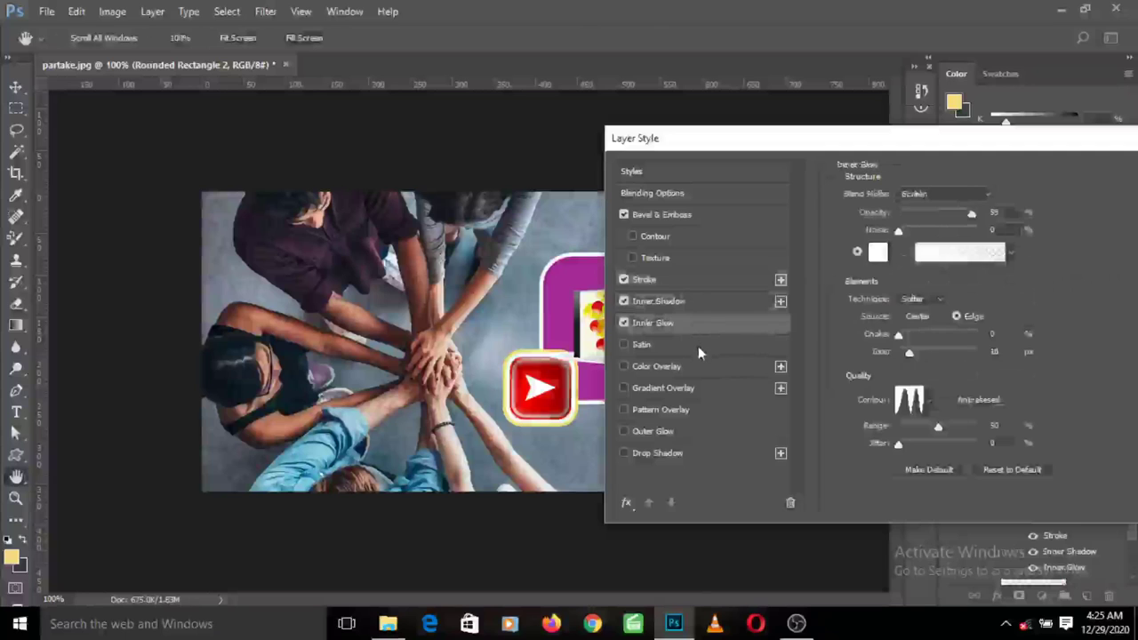
pyautogui.click(698, 345)
pyautogui.click(706, 368)
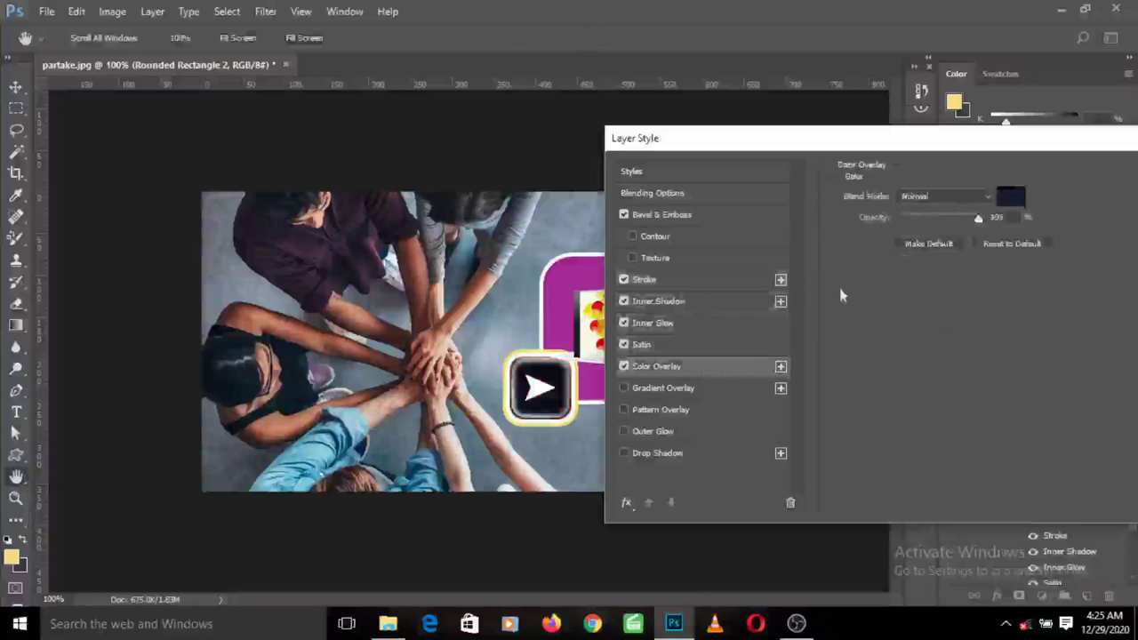
pyautogui.click(720, 387)
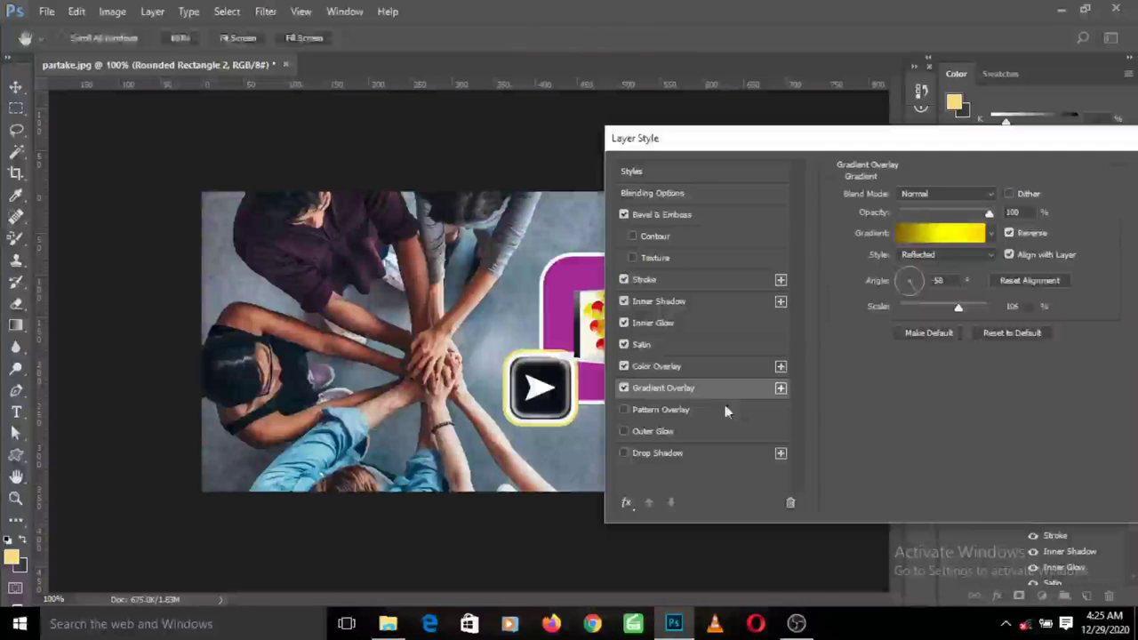
pyautogui.click(724, 408)
pyautogui.click(729, 432)
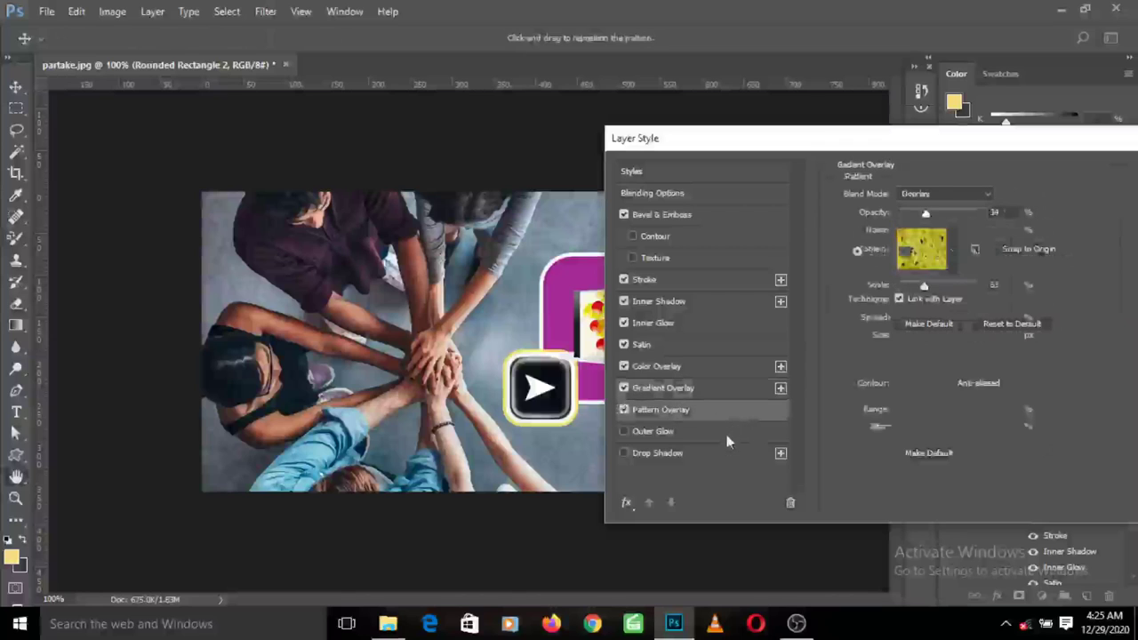
pyautogui.click(725, 449)
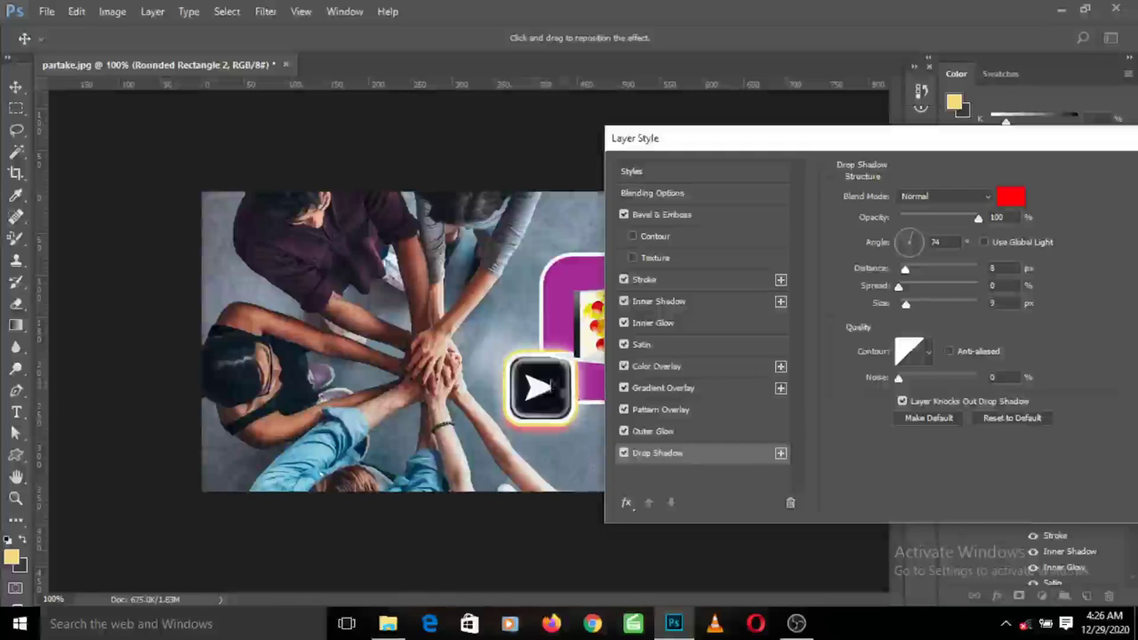
# Step: Turn off every layer effect on the red rounded rectangle, from Drop Shadow up through Stroke and Bevel & Emboss
pyautogui.click(623, 455)
pyautogui.click(624, 431)
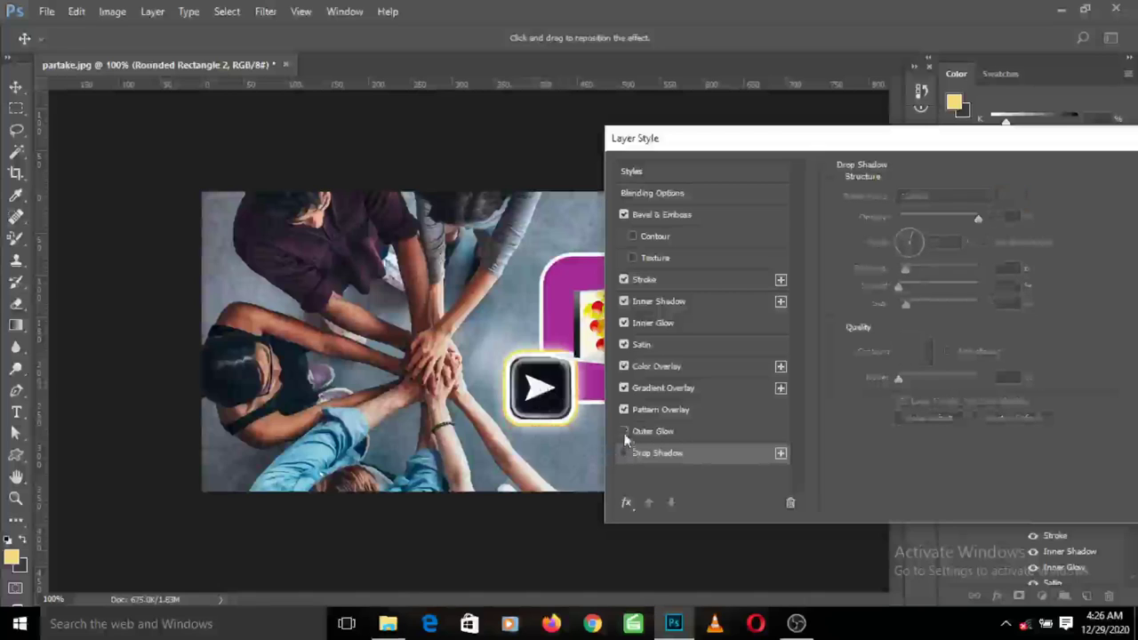
pyautogui.click(625, 410)
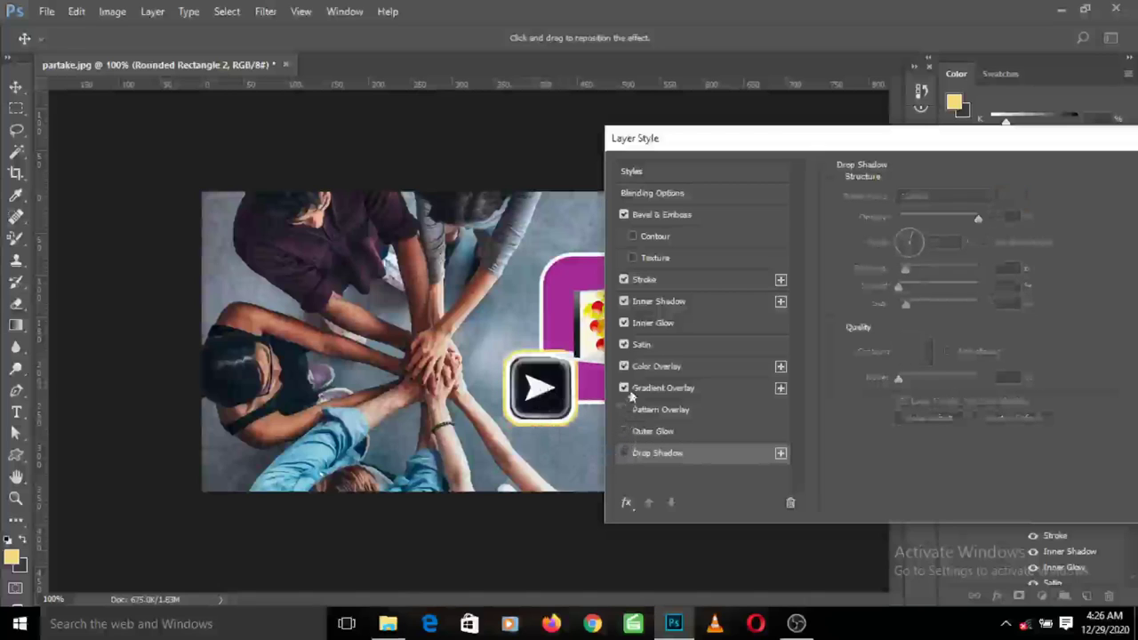
pyautogui.click(624, 389)
pyautogui.click(625, 366)
pyautogui.click(624, 345)
pyautogui.click(625, 324)
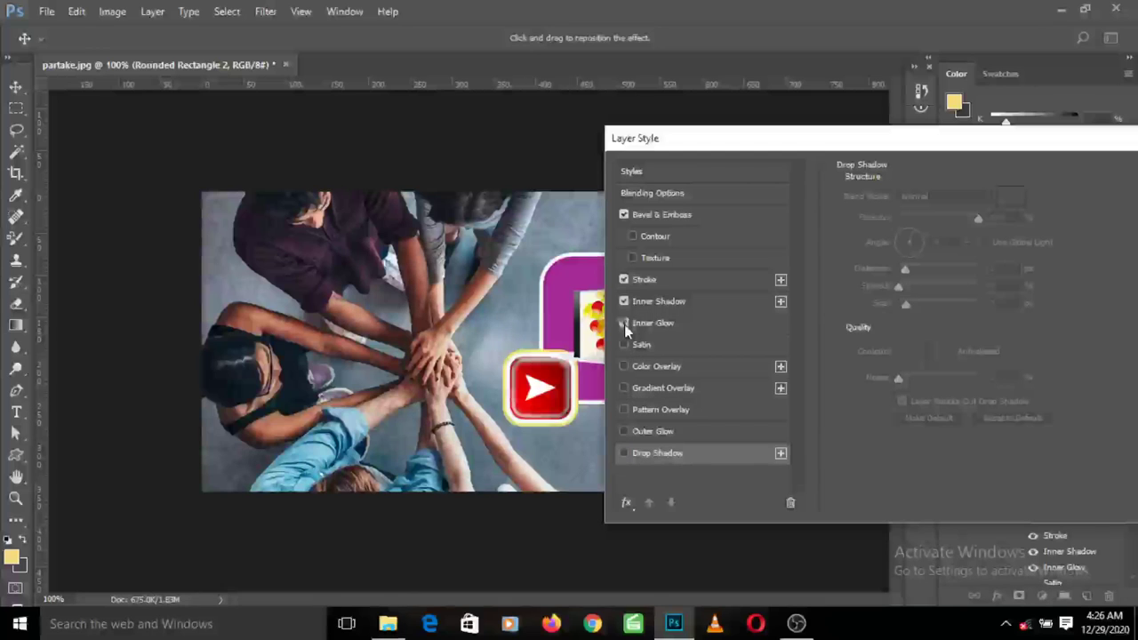
pyautogui.click(625, 302)
pyautogui.click(625, 281)
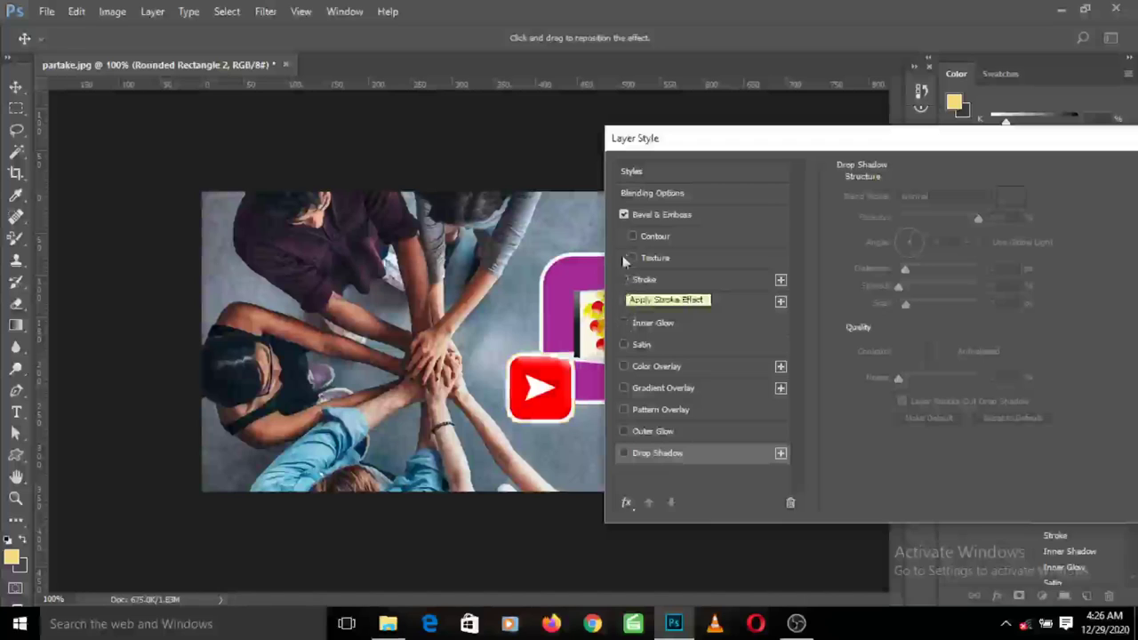
pyautogui.click(623, 216)
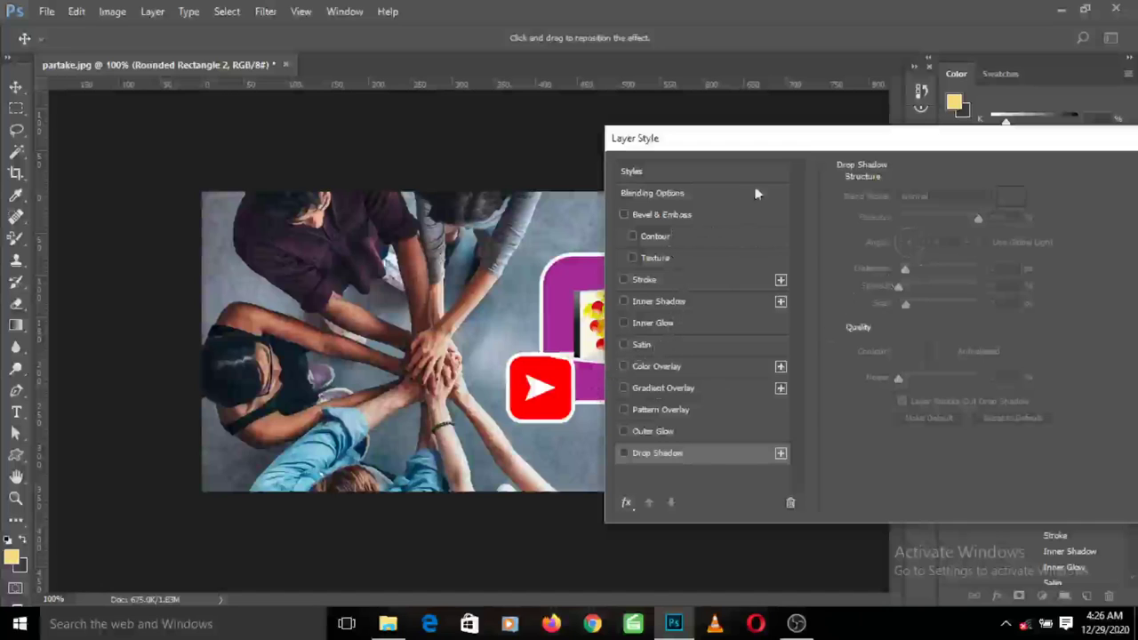
# Step: Cancel the Layer Style dialog to discard all effect changes on the red rounded rectangle
pyautogui.moveTo(874, 138); pyautogui.dragTo(589, 179)
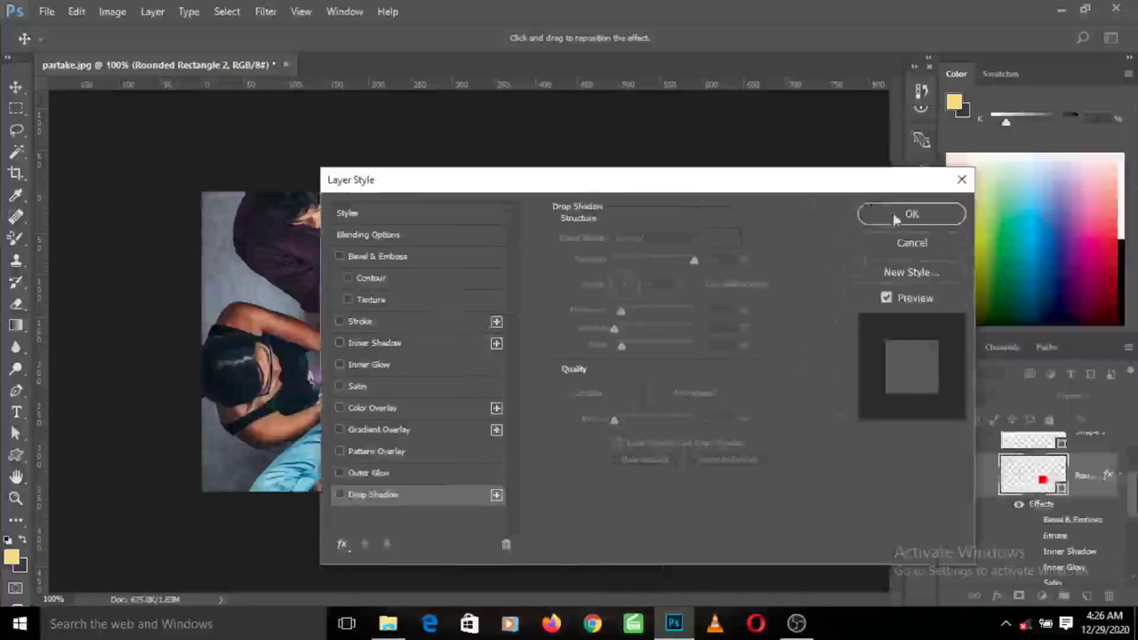
pyautogui.click(913, 244)
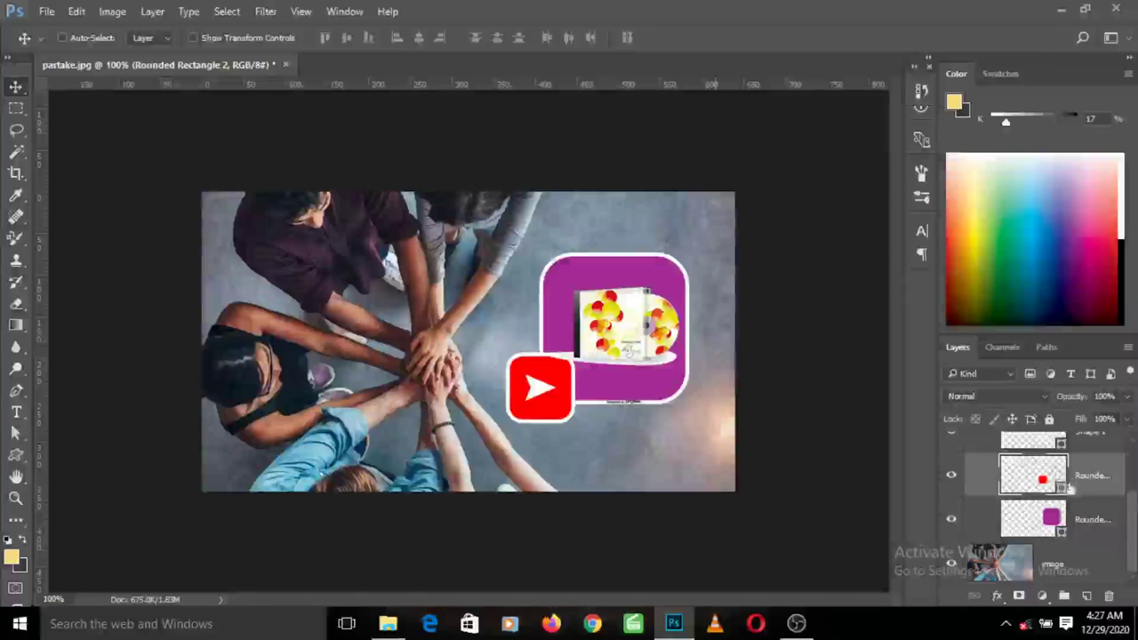
pyautogui.scroll(2, 1098, 504)
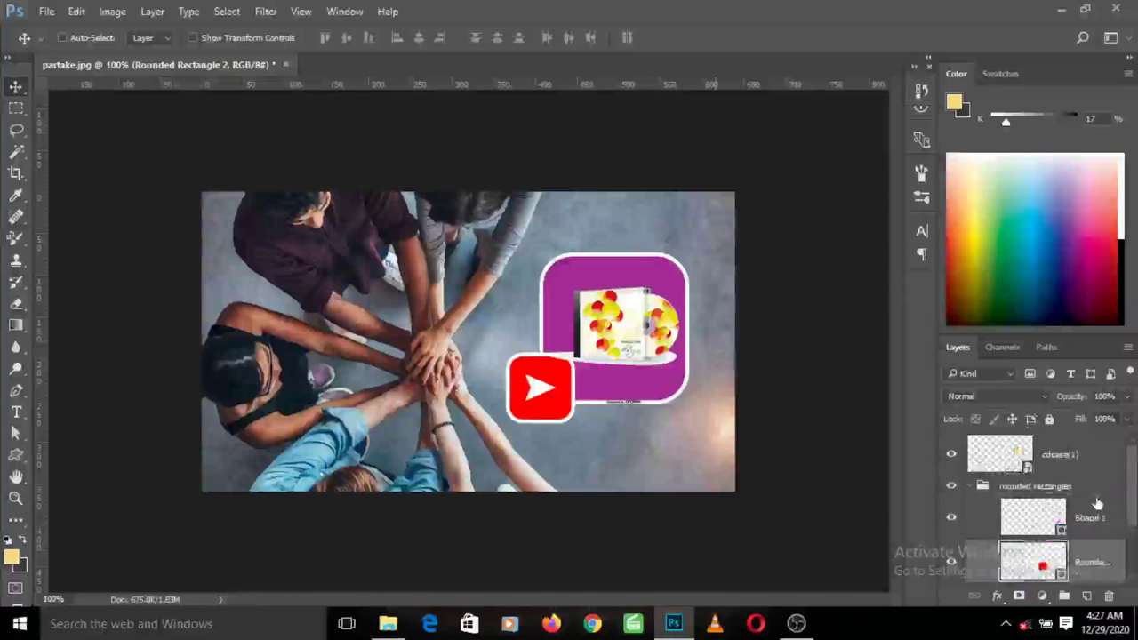